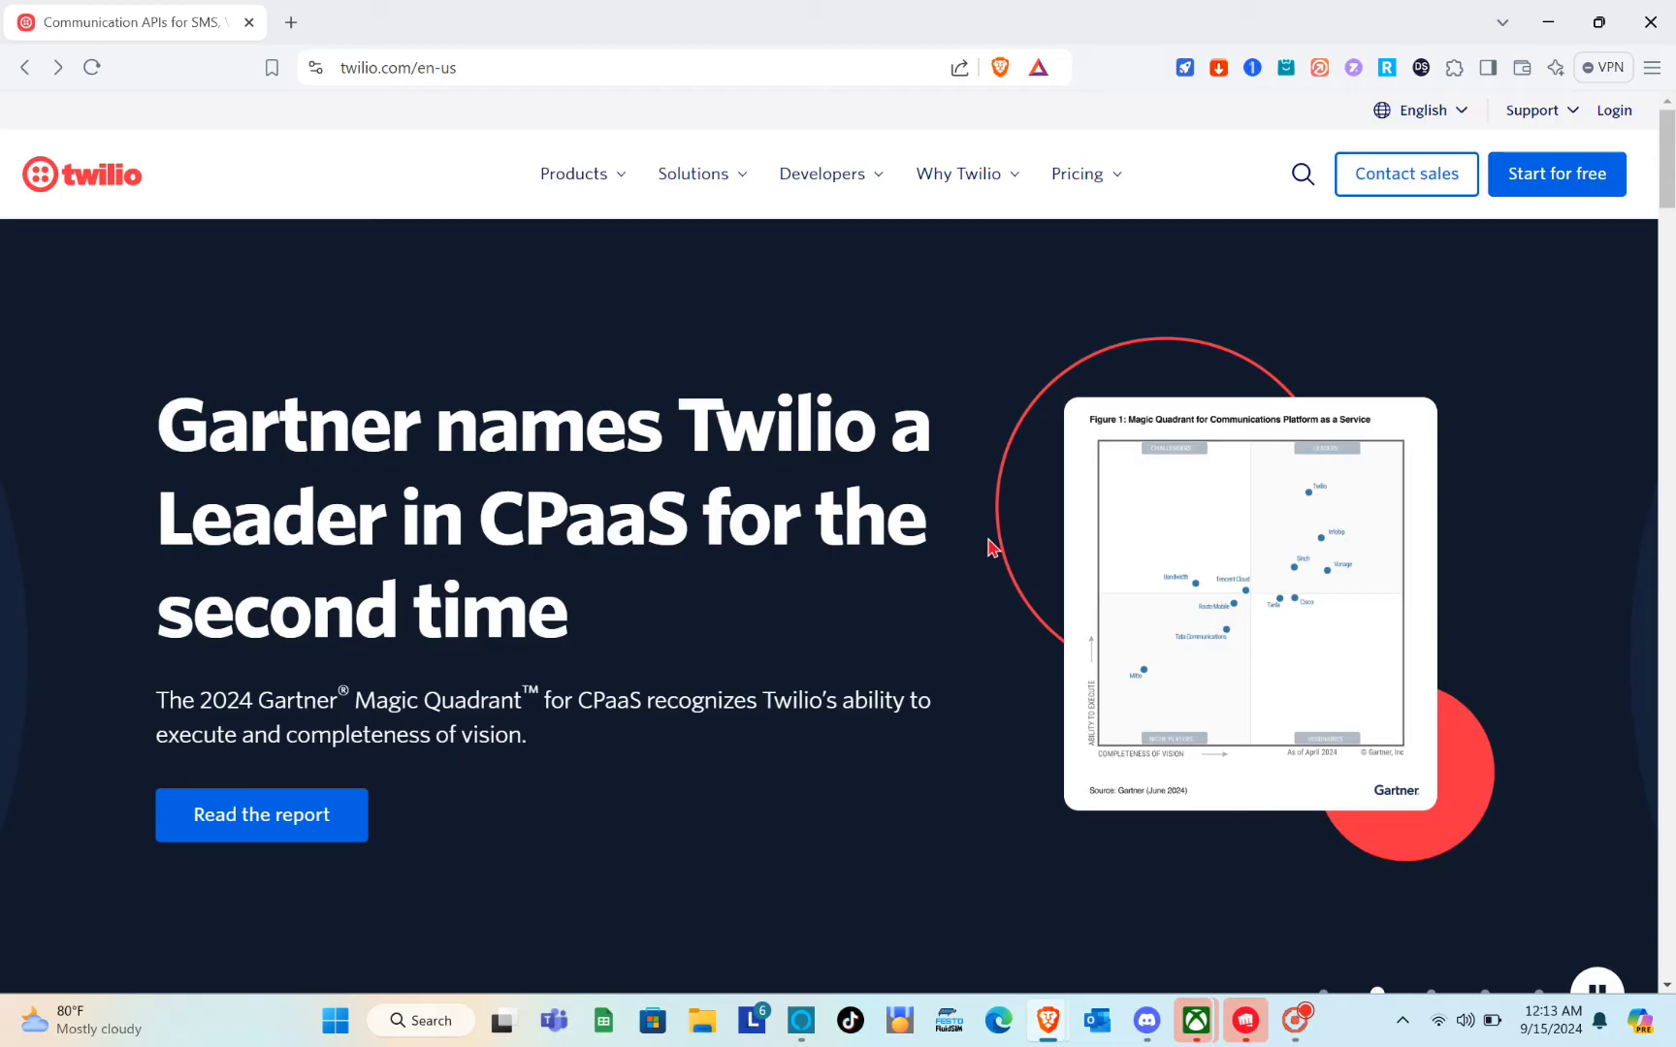
- Search Brave for 'twilio' and open the official Twilio home page result
{"action": "left_click", "coordinate": [500, 70]}
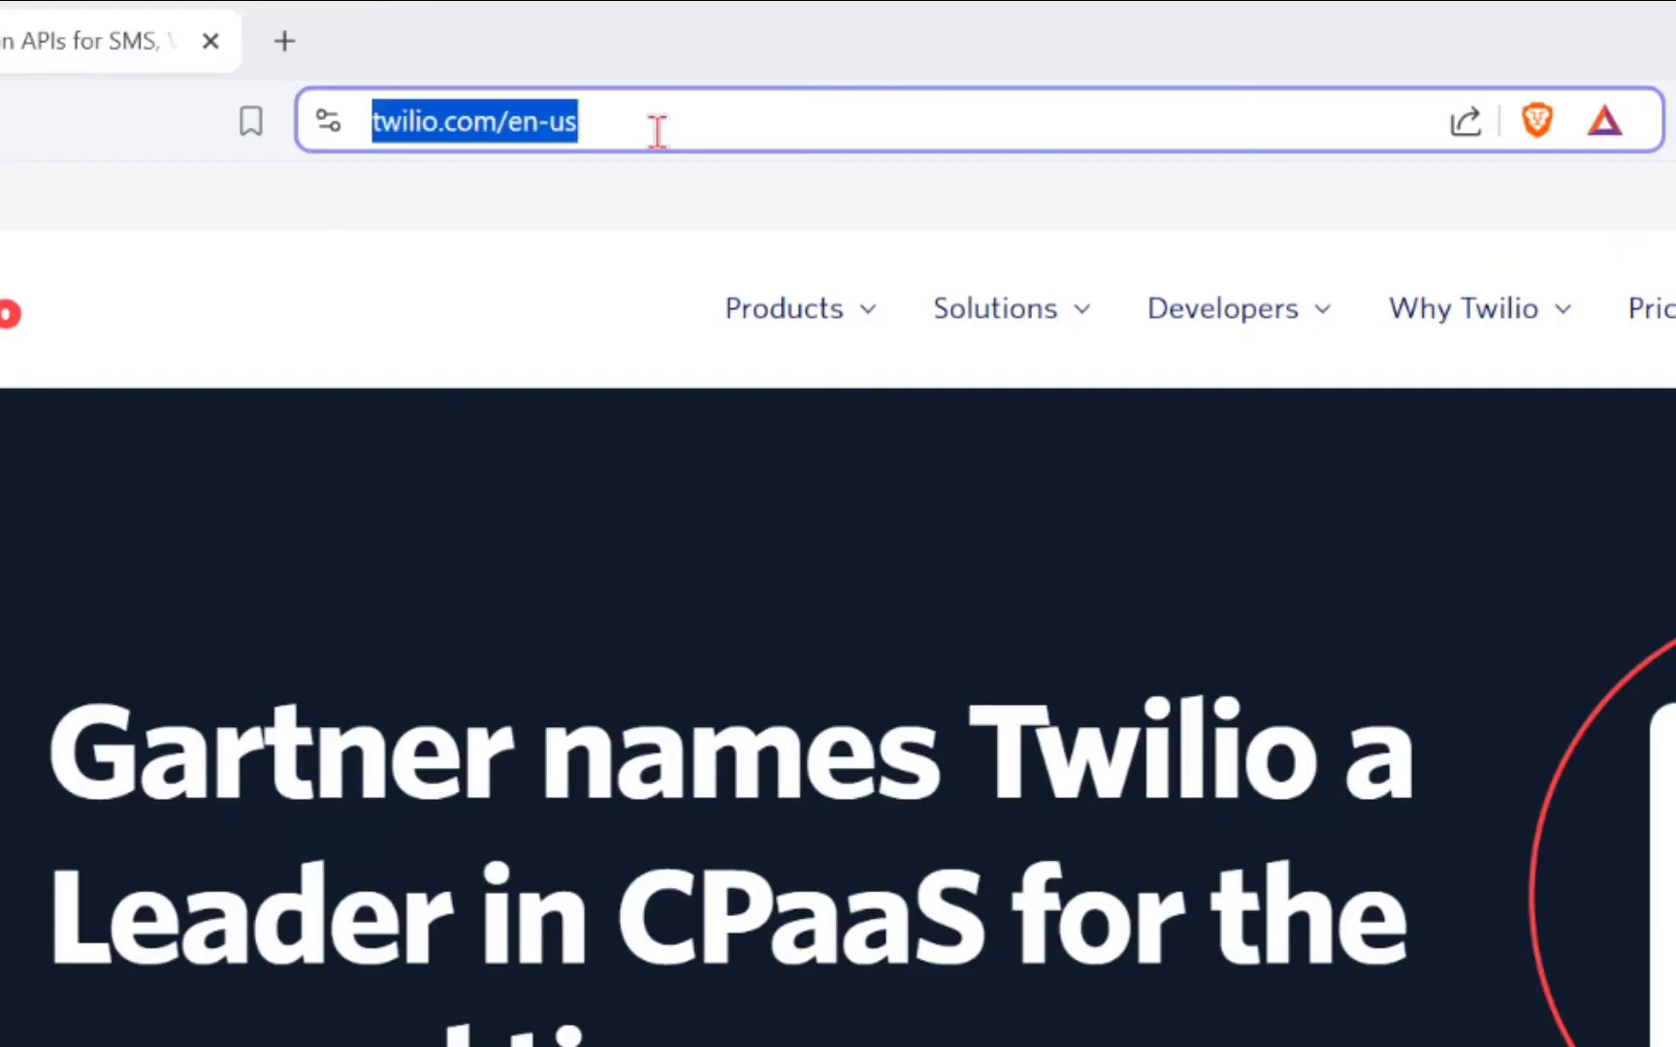
{"action": "type", "text": "tw"}
{"action": "key", "text": "Return"}
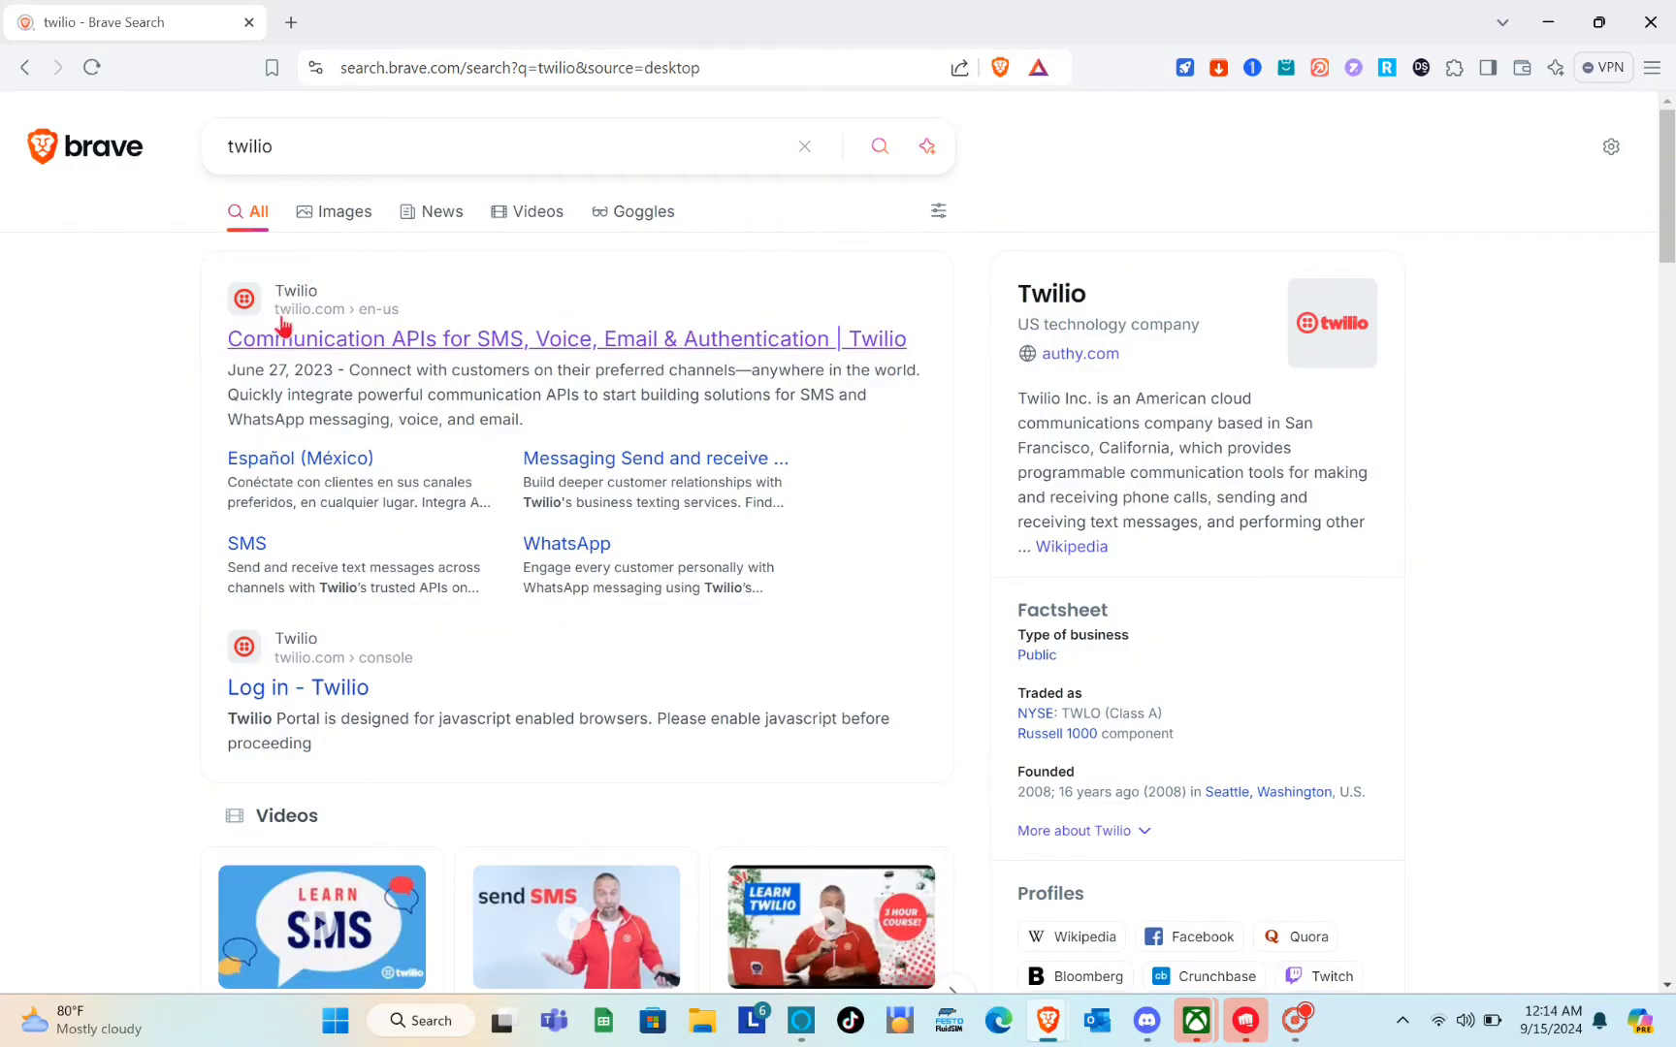
{"action": "left_click", "coordinate": [330, 346]}
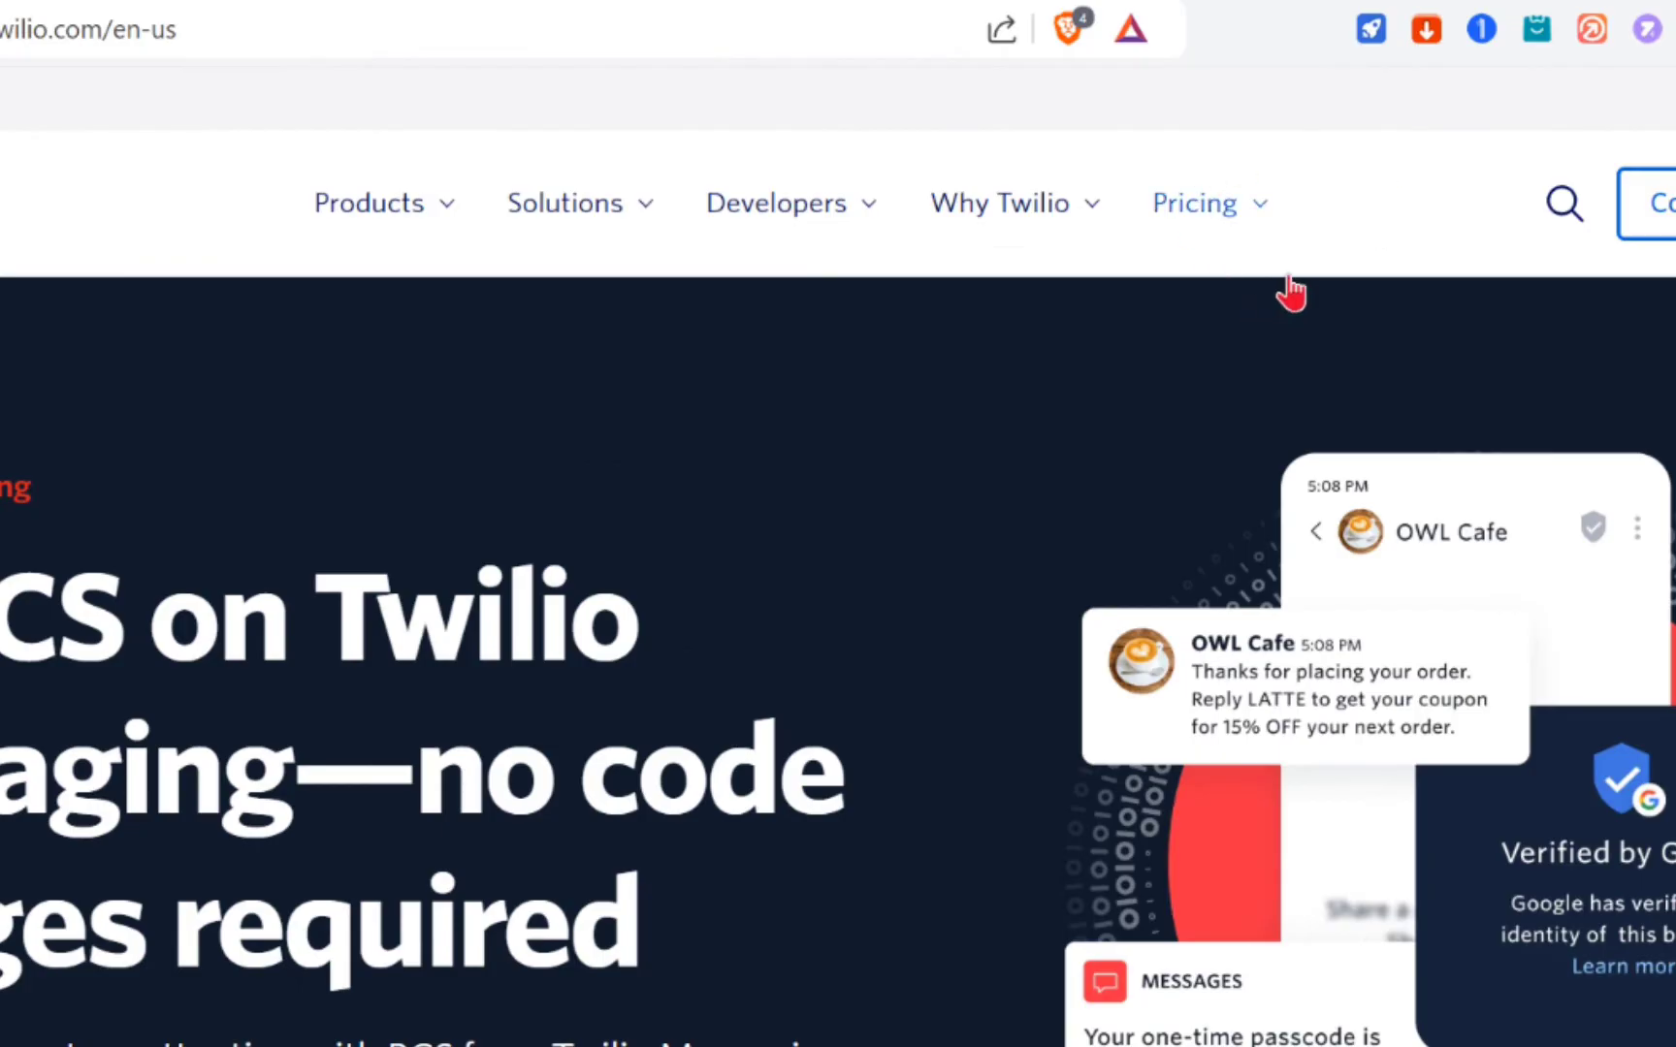
- Open 'See all pricing' from the Pricing menu in a new tab
{"action": "left_click", "coordinate": [1114, 192]}
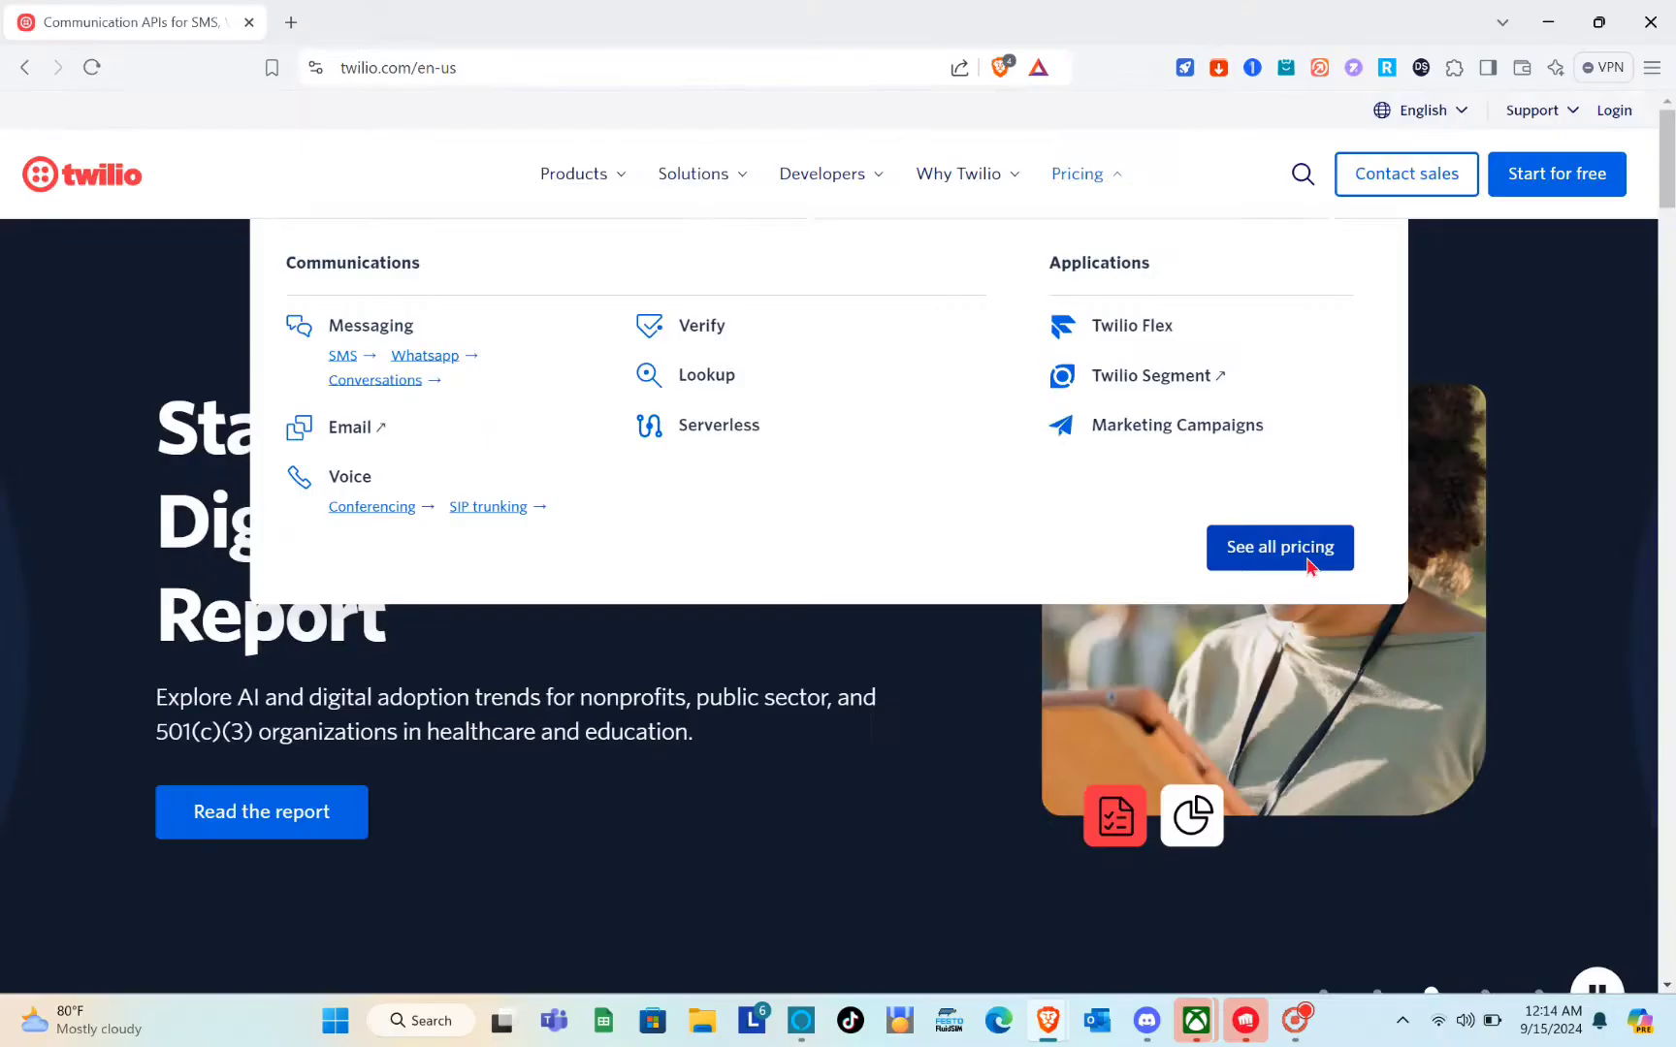
{"action": "left_click", "coordinate": [1262, 664]}
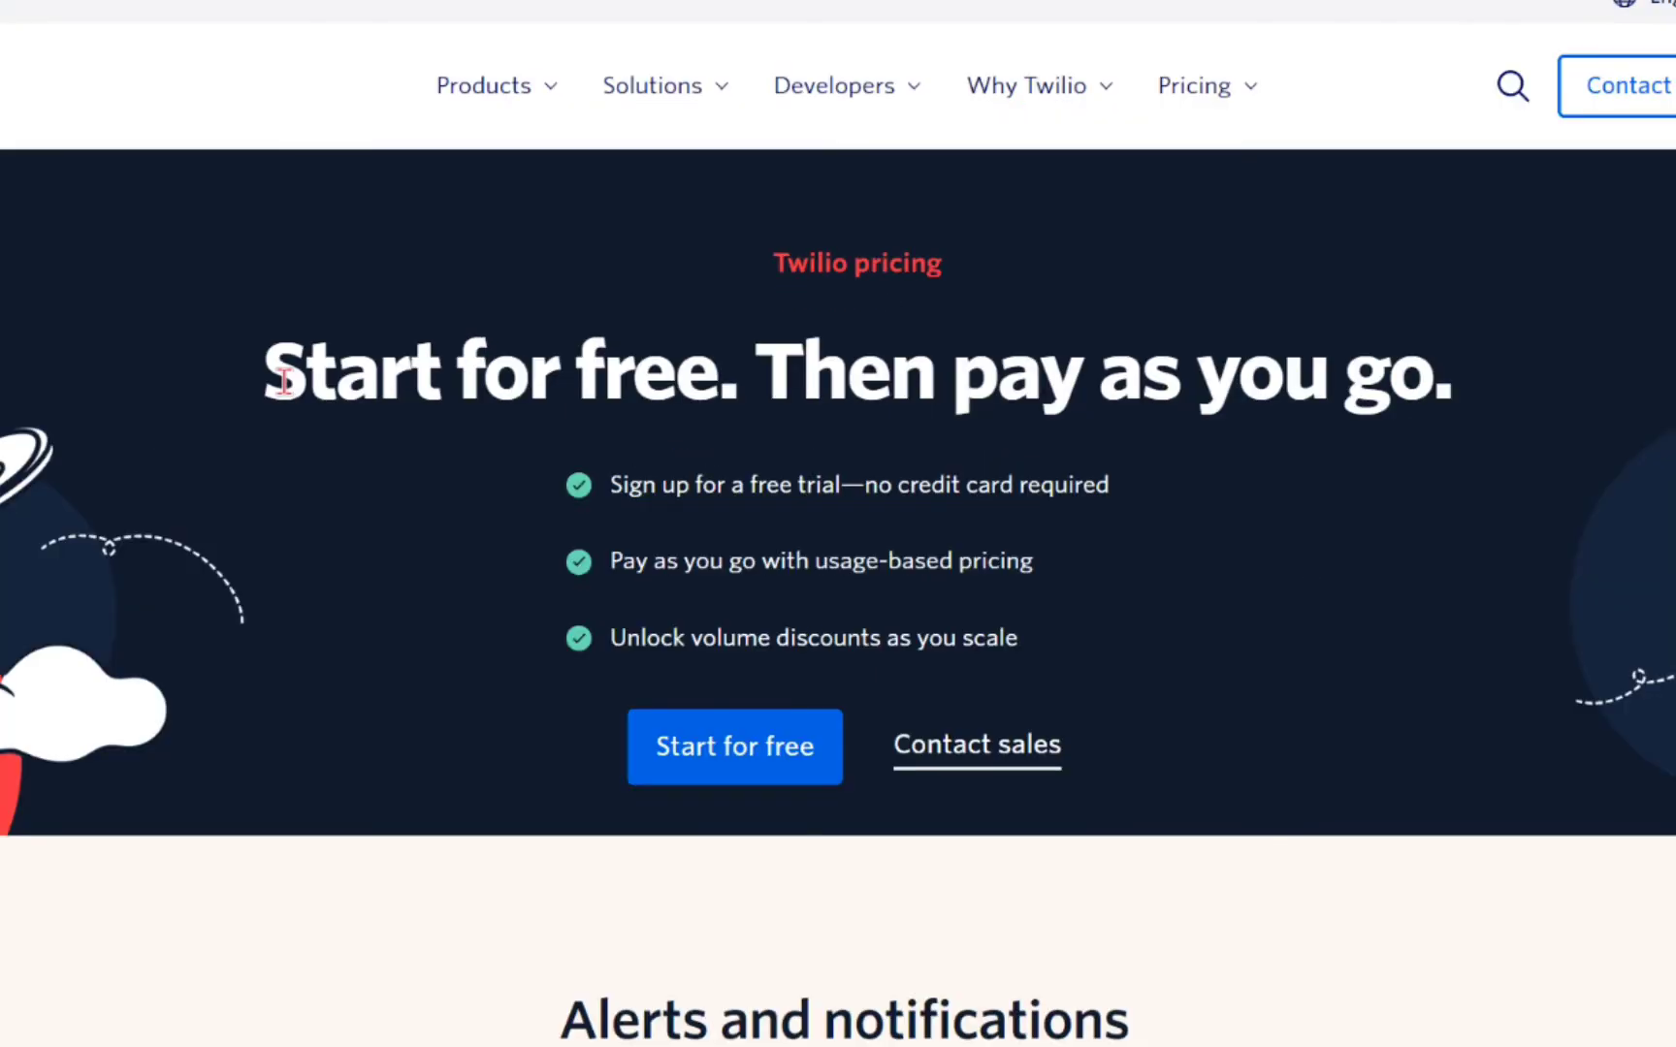
{"action": "left_click_drag", "start_coordinate": [419, 375], "coordinate": [1510, 396]}
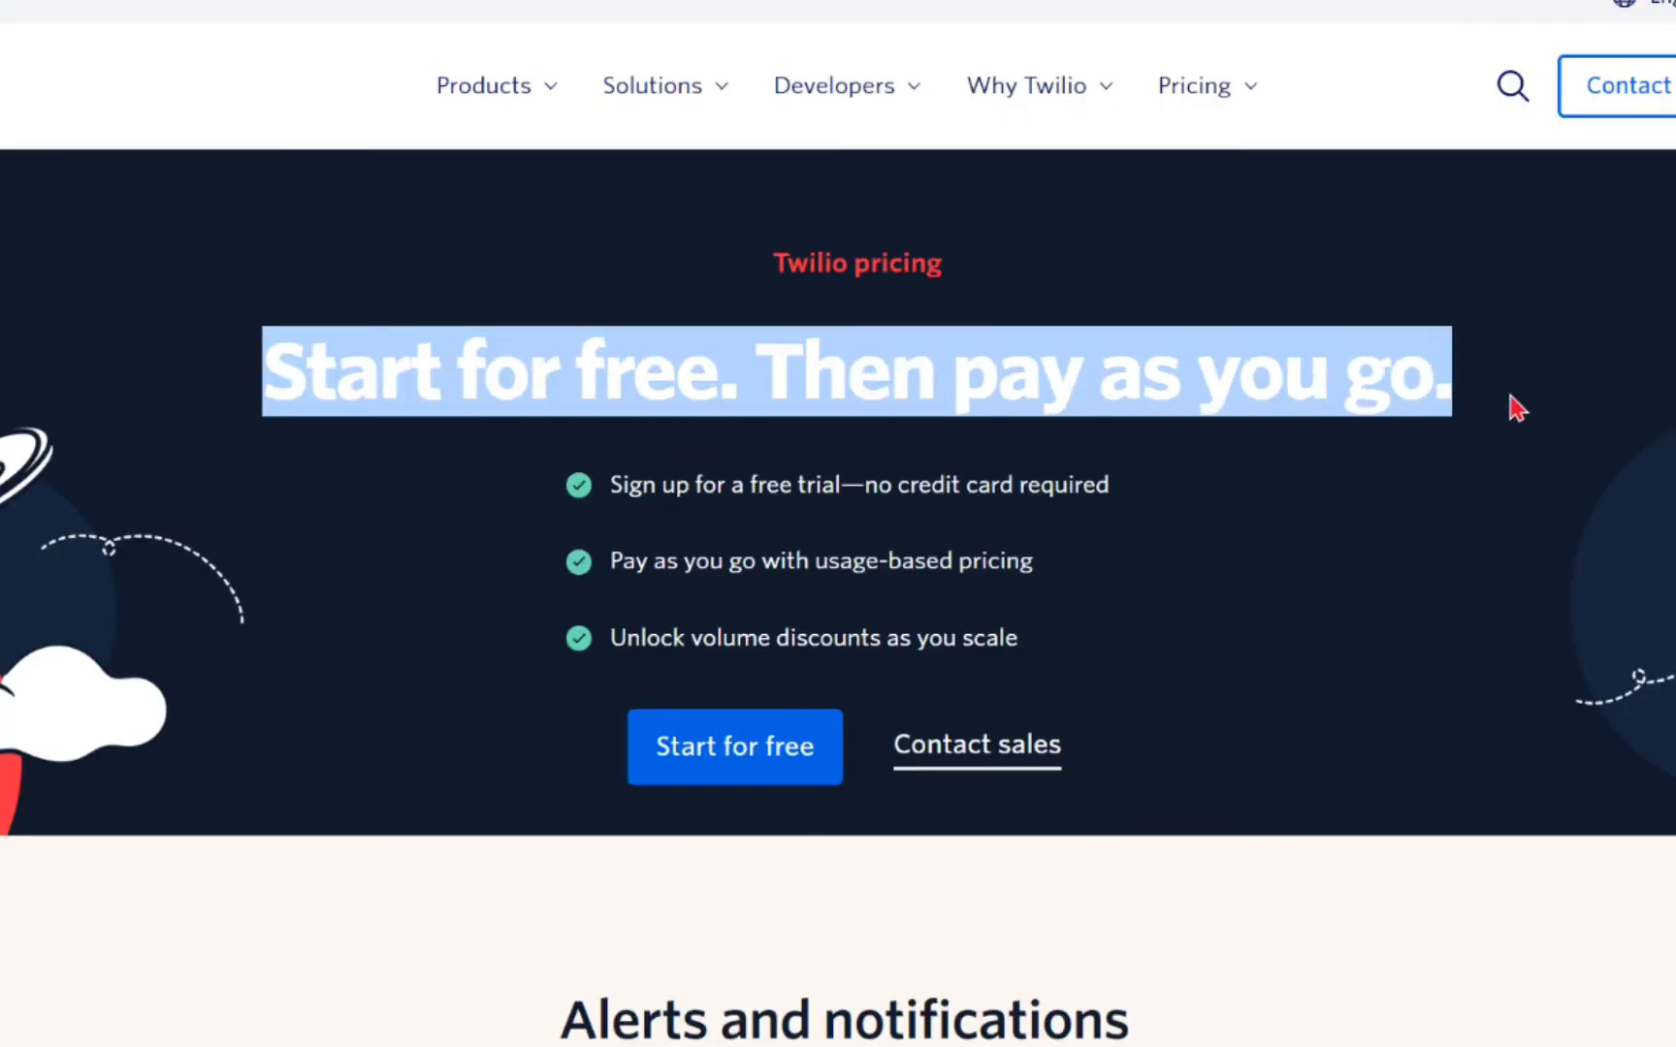
{"action": "left_click", "coordinate": [1102, 568]}
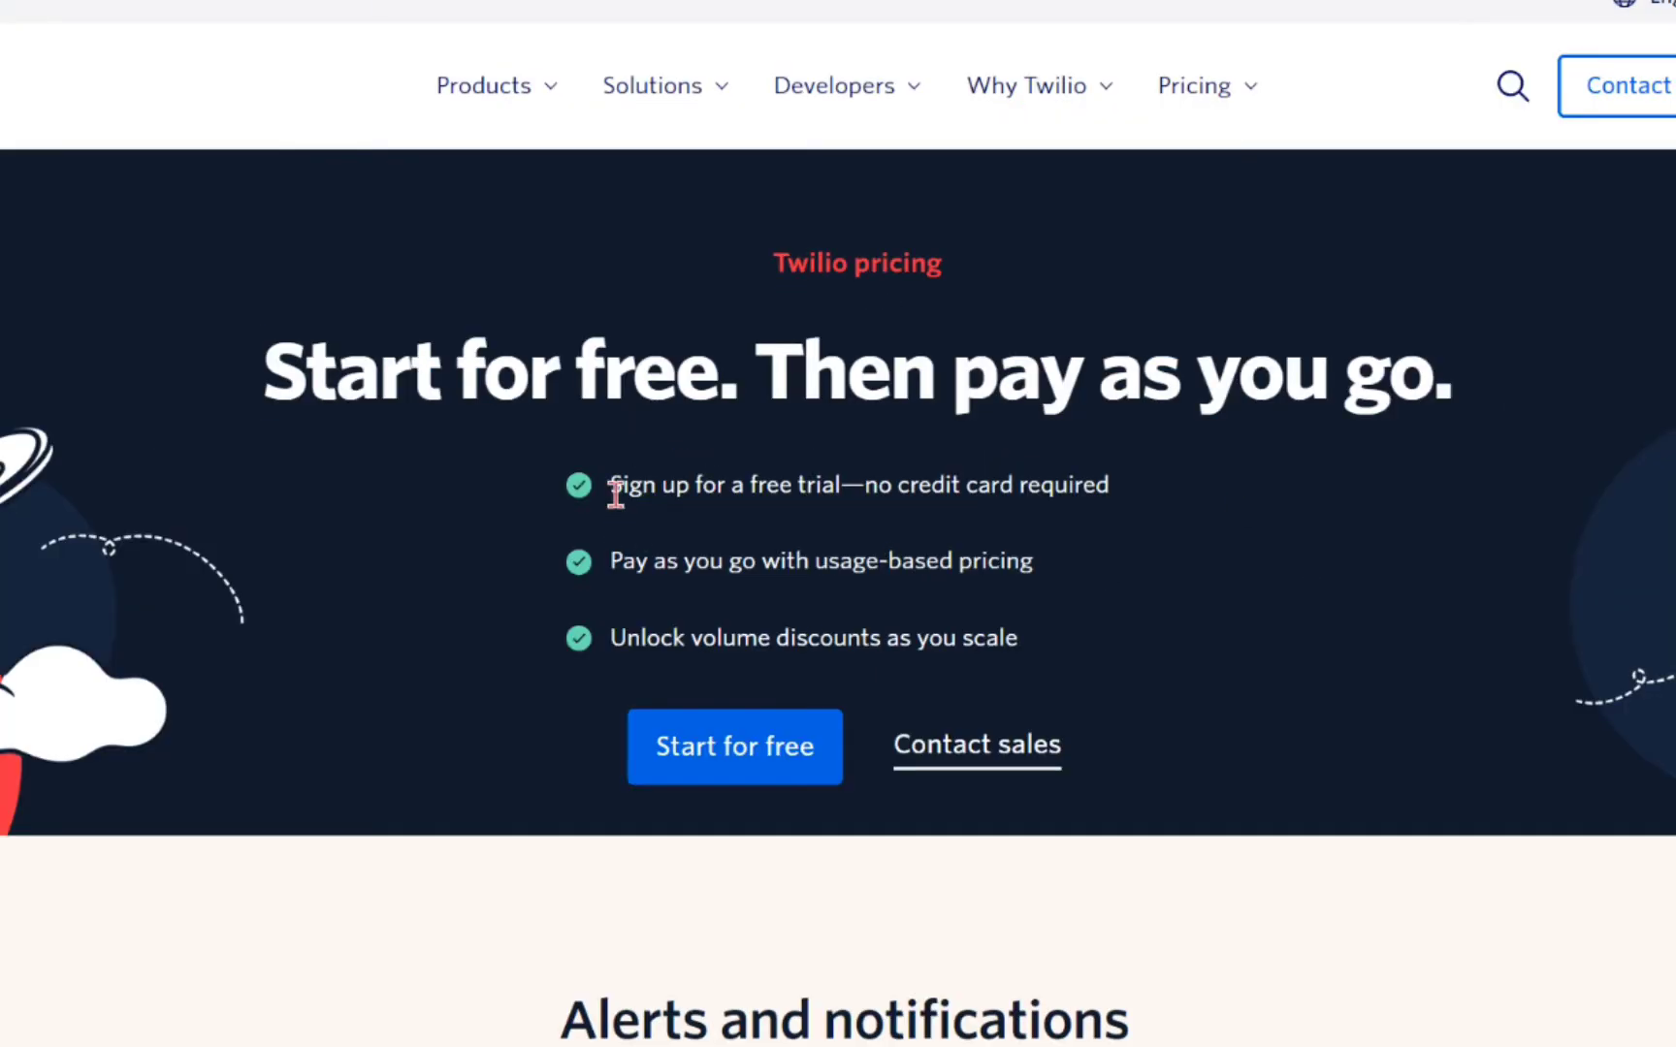
{"action": "left_click_drag", "start_coordinate": [610, 483], "coordinate": [1096, 483]}
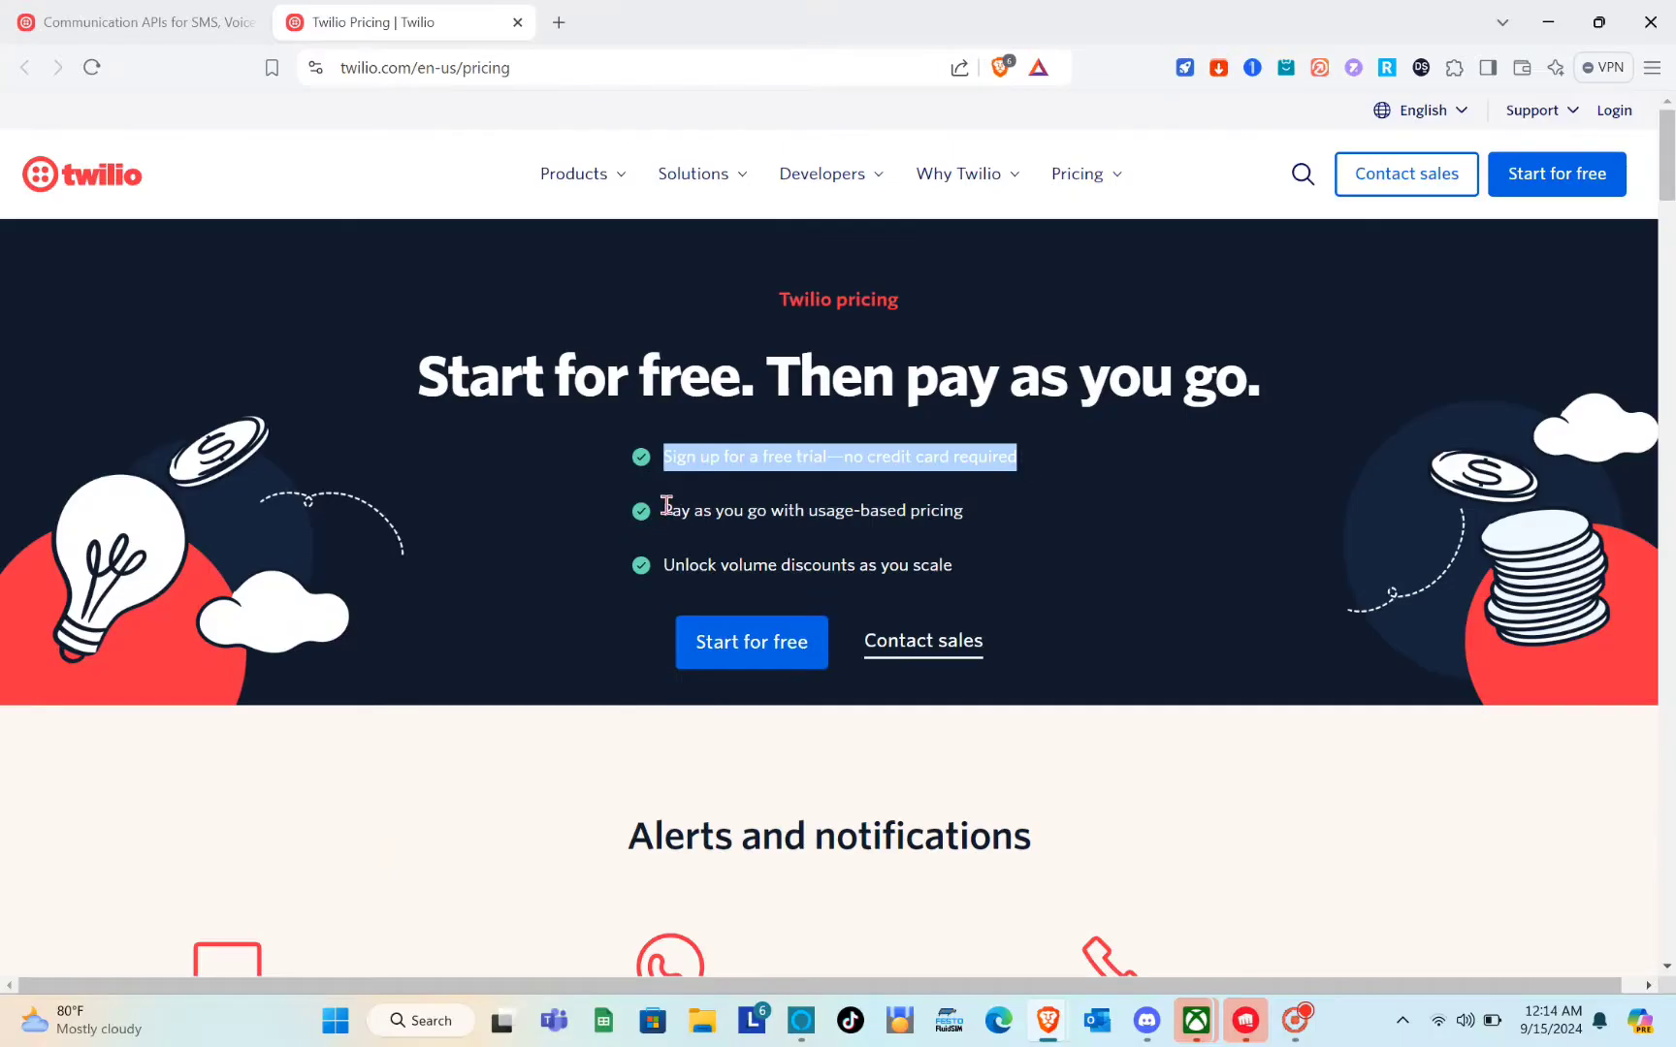
{"action": "left_click_drag", "start_coordinate": [666, 504], "coordinate": [966, 532]}
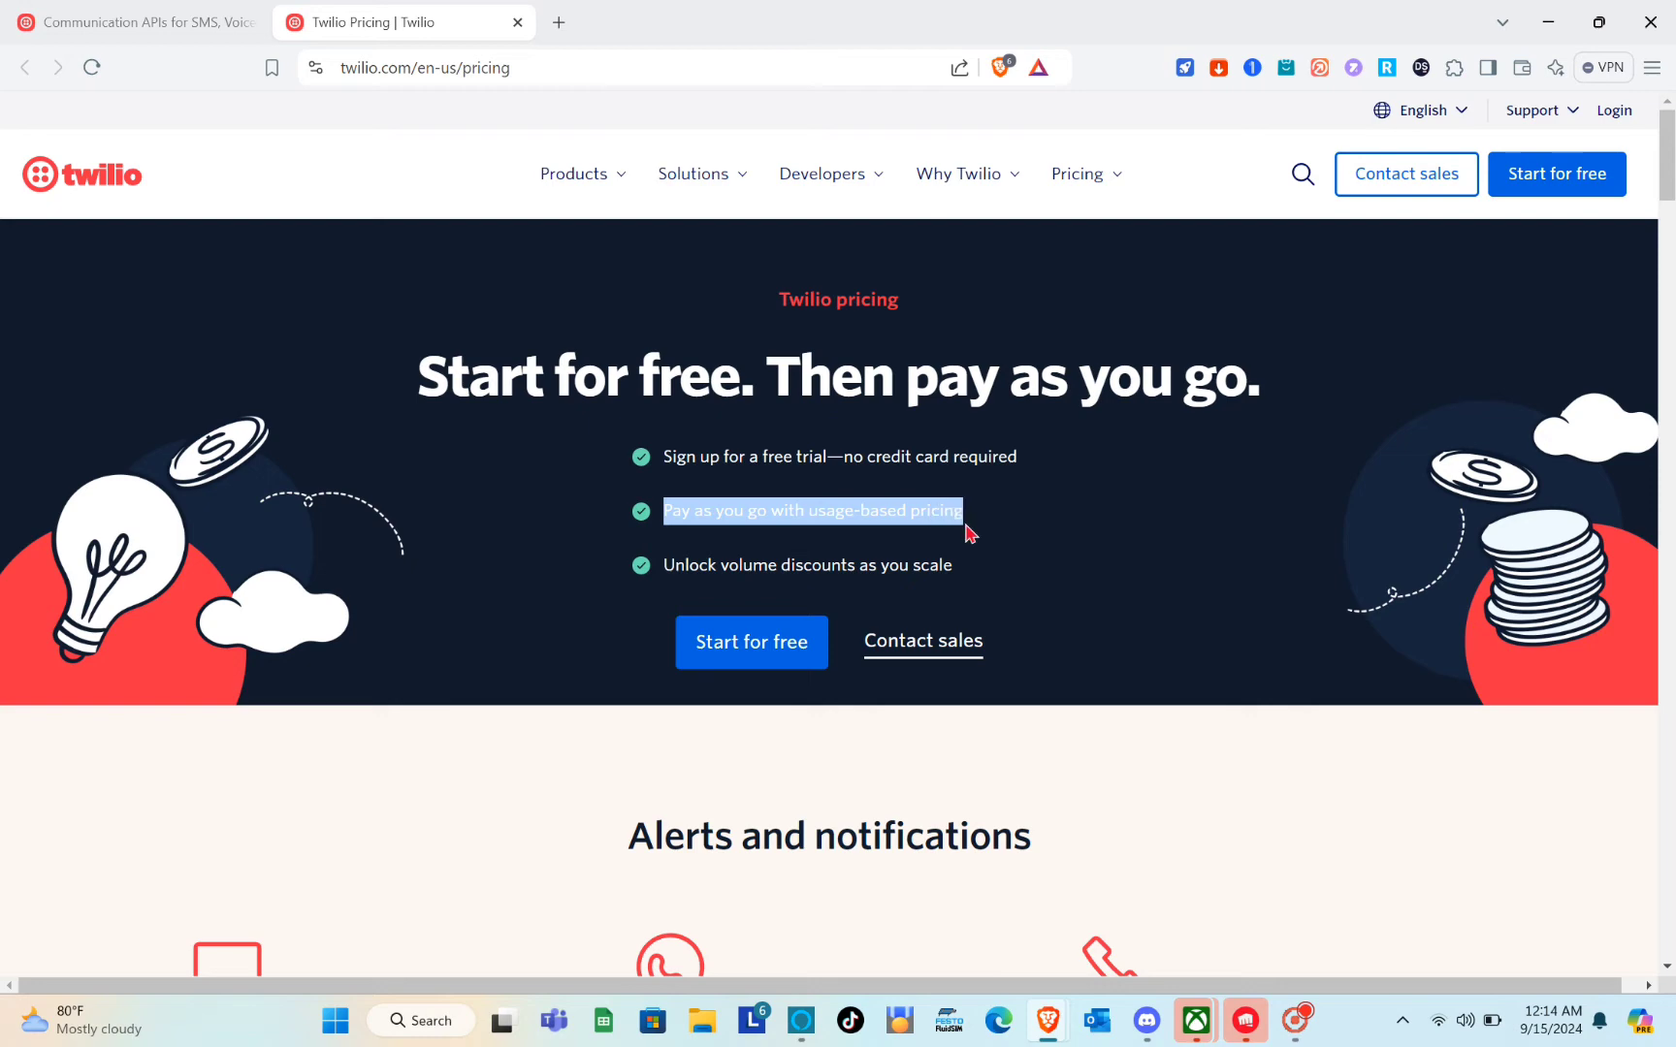
{"action": "left_click_drag", "start_coordinate": [667, 565], "coordinate": [975, 569]}
{"action": "left_click", "coordinate": [975, 569]}
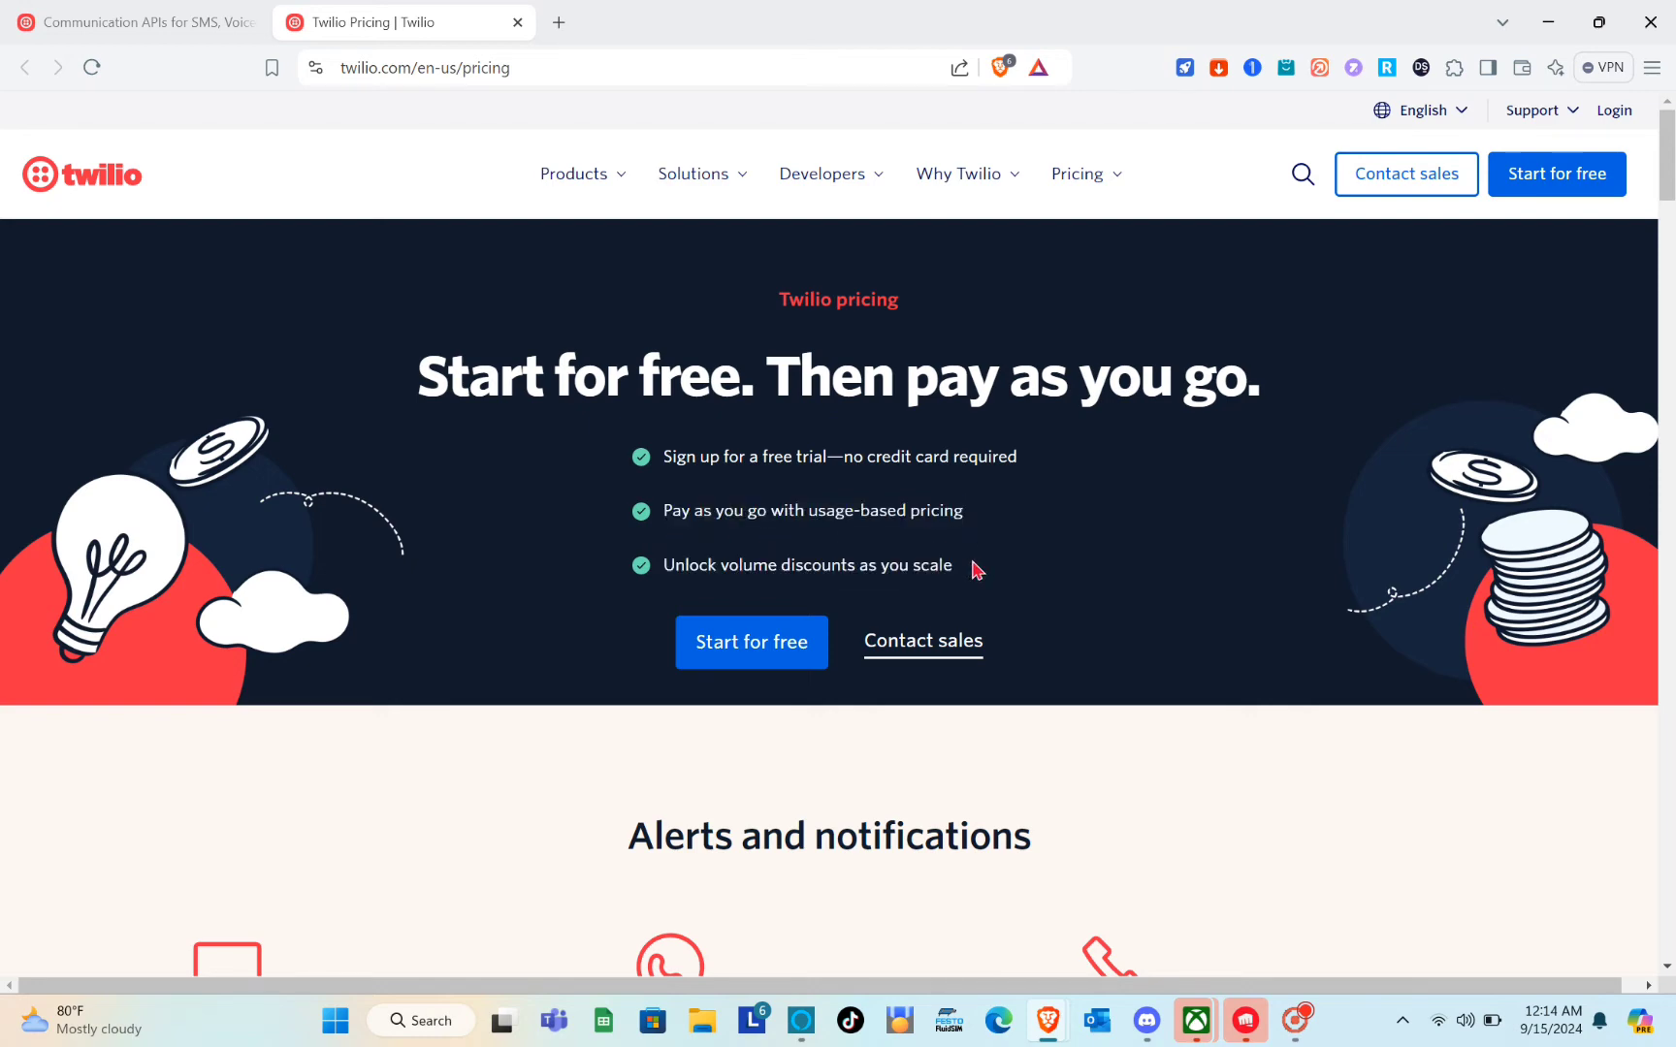
{"action": "scroll", "coordinate": [973, 566], "scroll_direction": "down", "scroll_amount": 4}
{"action": "scroll", "coordinate": [325, 669], "scroll_direction": "down", "scroll_amount": 2}
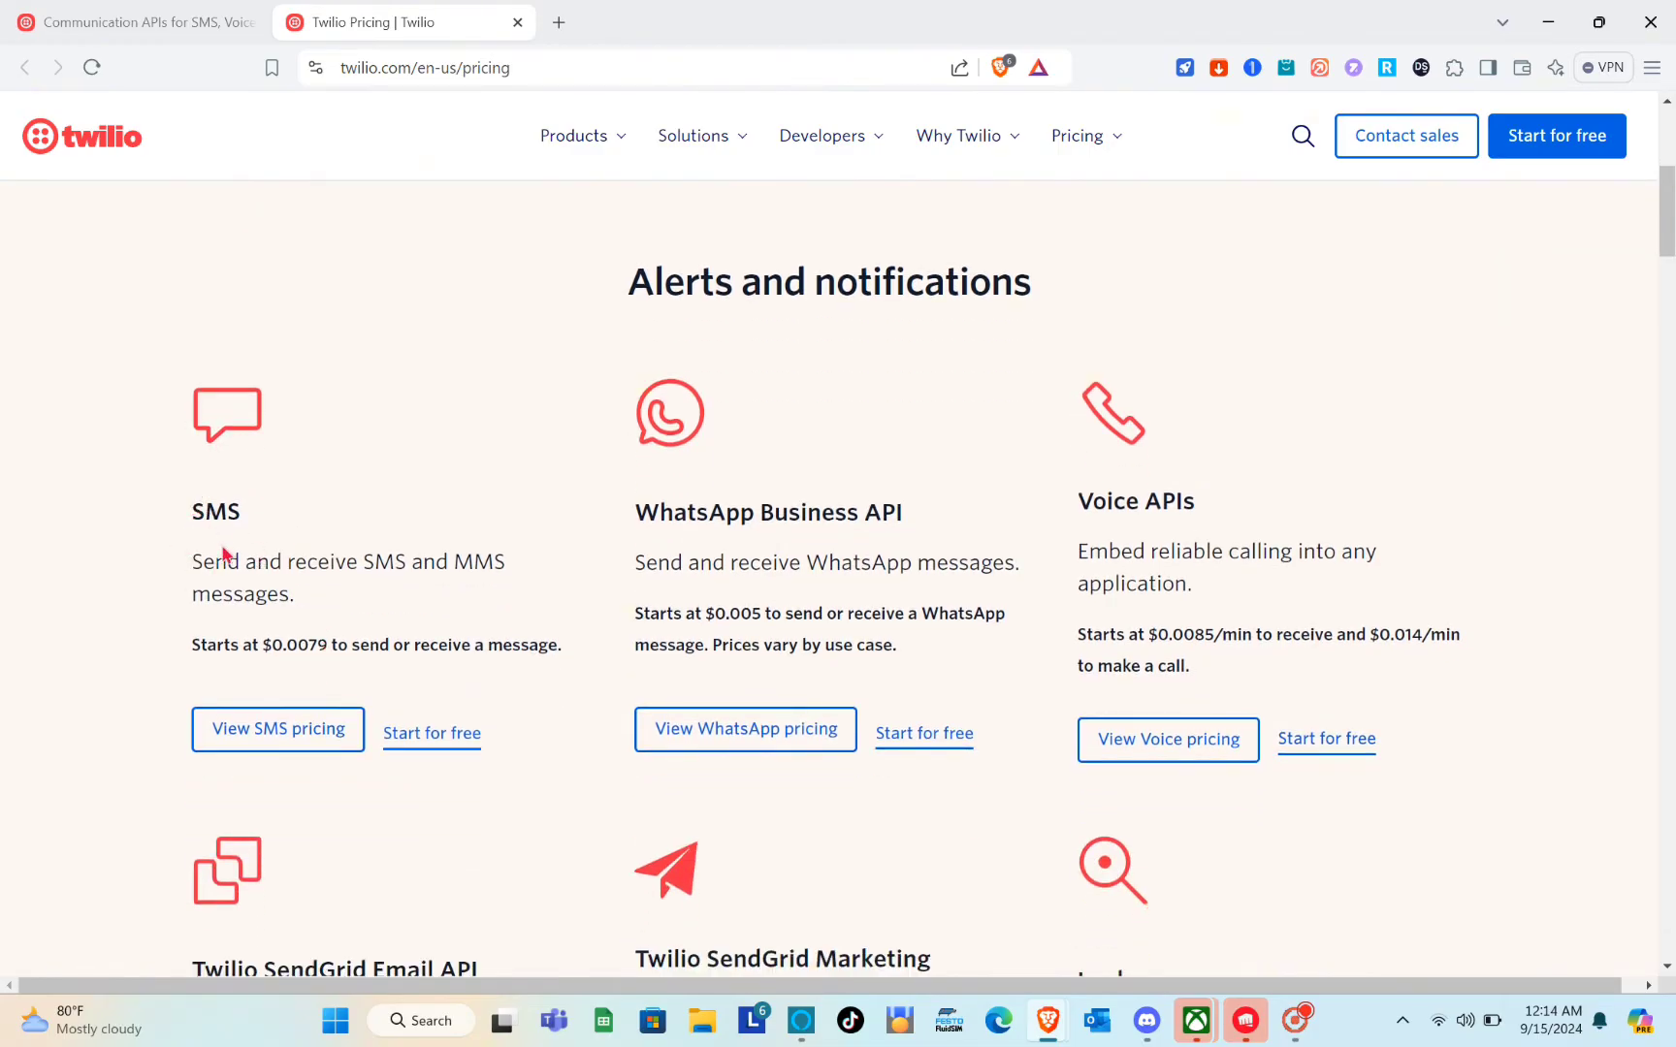
{"action": "left_click_drag", "start_coordinate": [192, 564], "coordinate": [431, 588]}
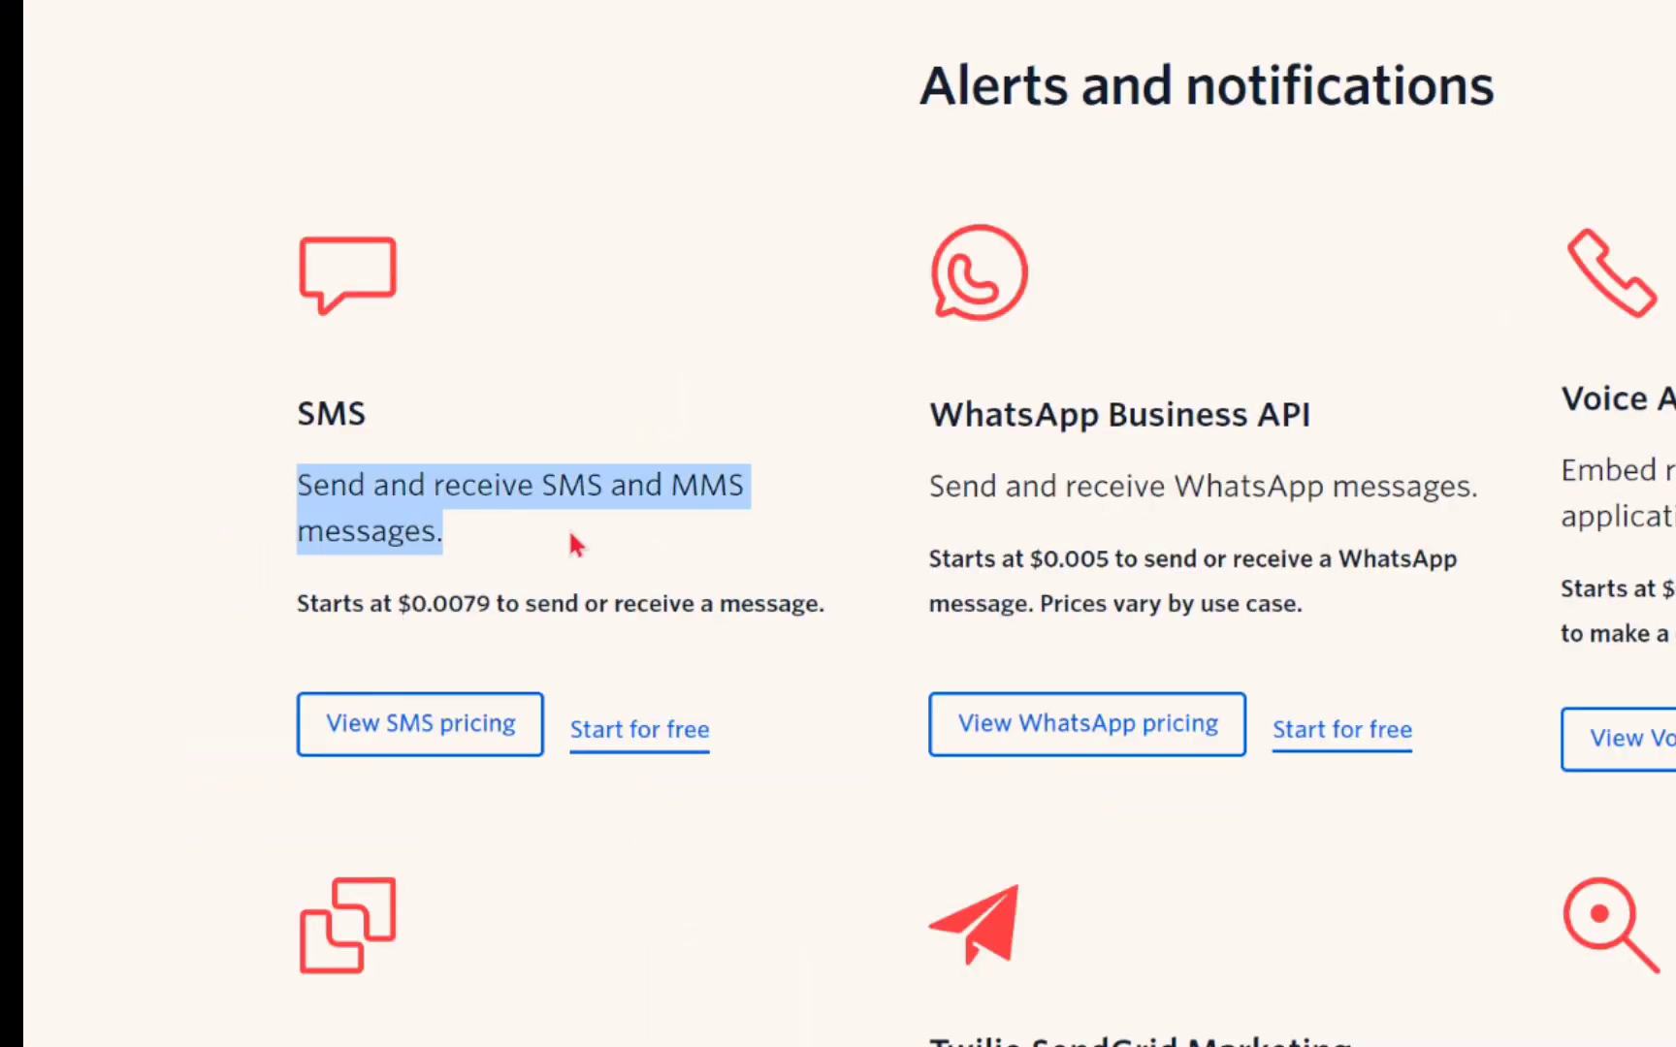
{"action": "left_click_drag", "start_coordinate": [635, 514], "coordinate": [442, 602]}
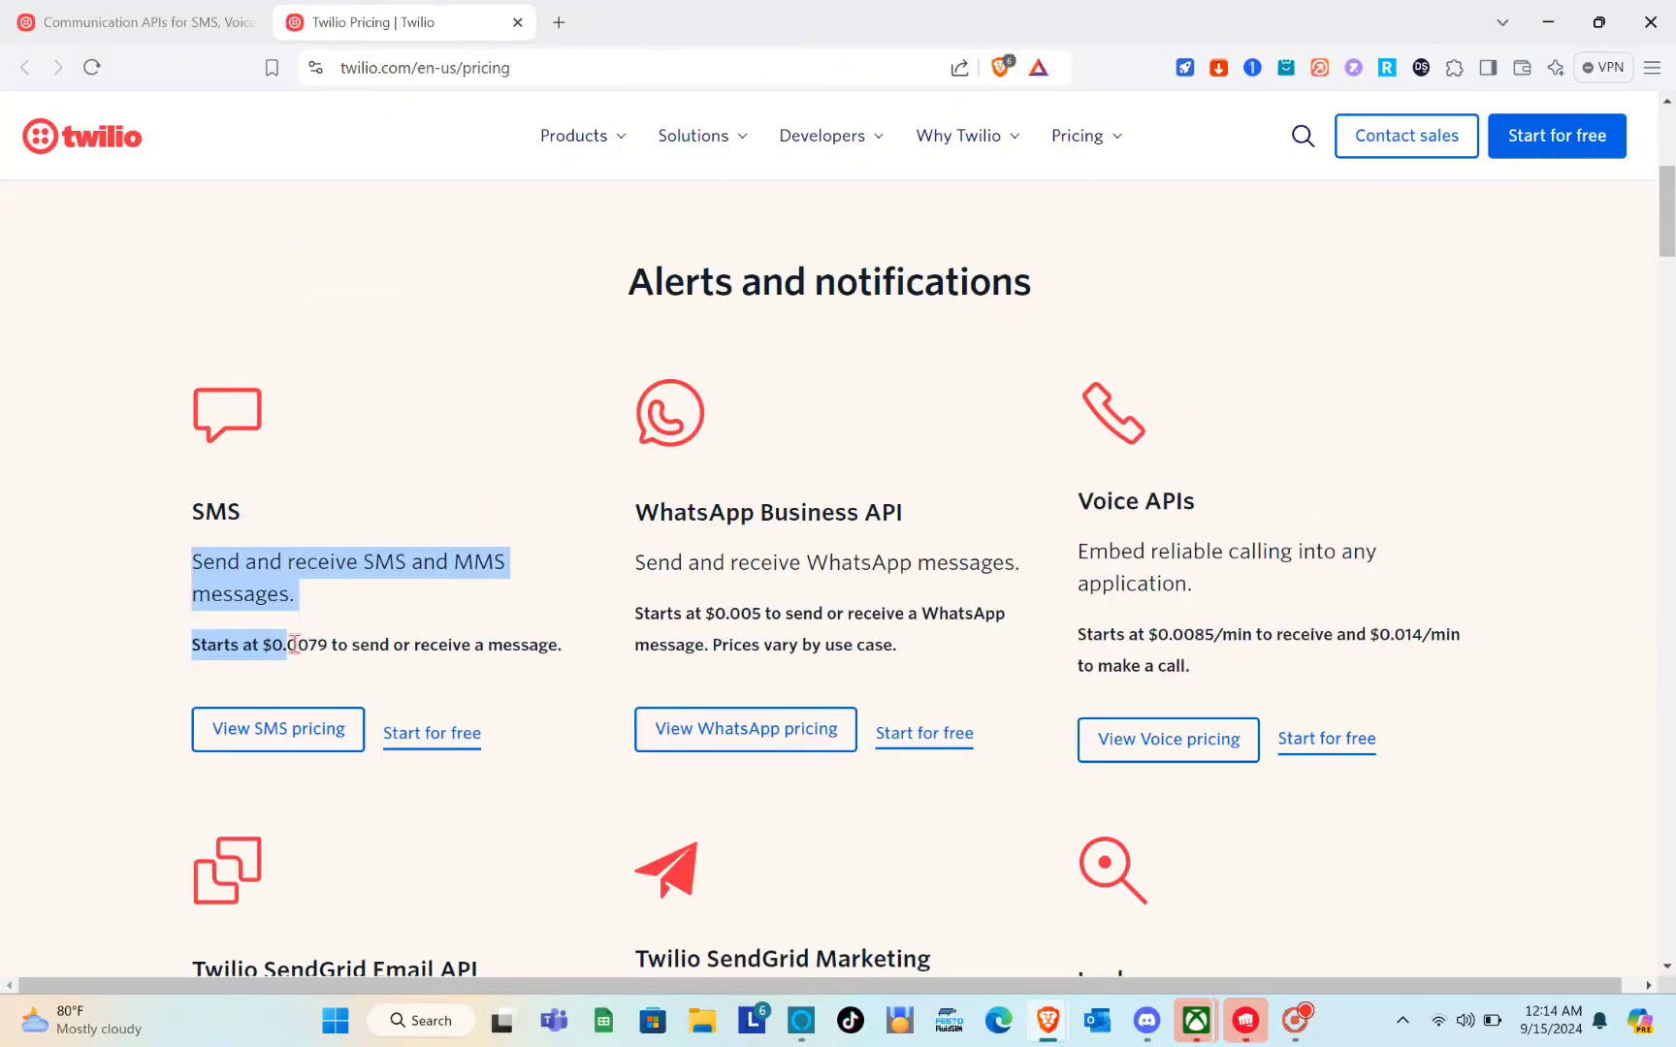
{"action": "left_click_drag", "start_coordinate": [294, 644], "coordinate": [582, 654]}
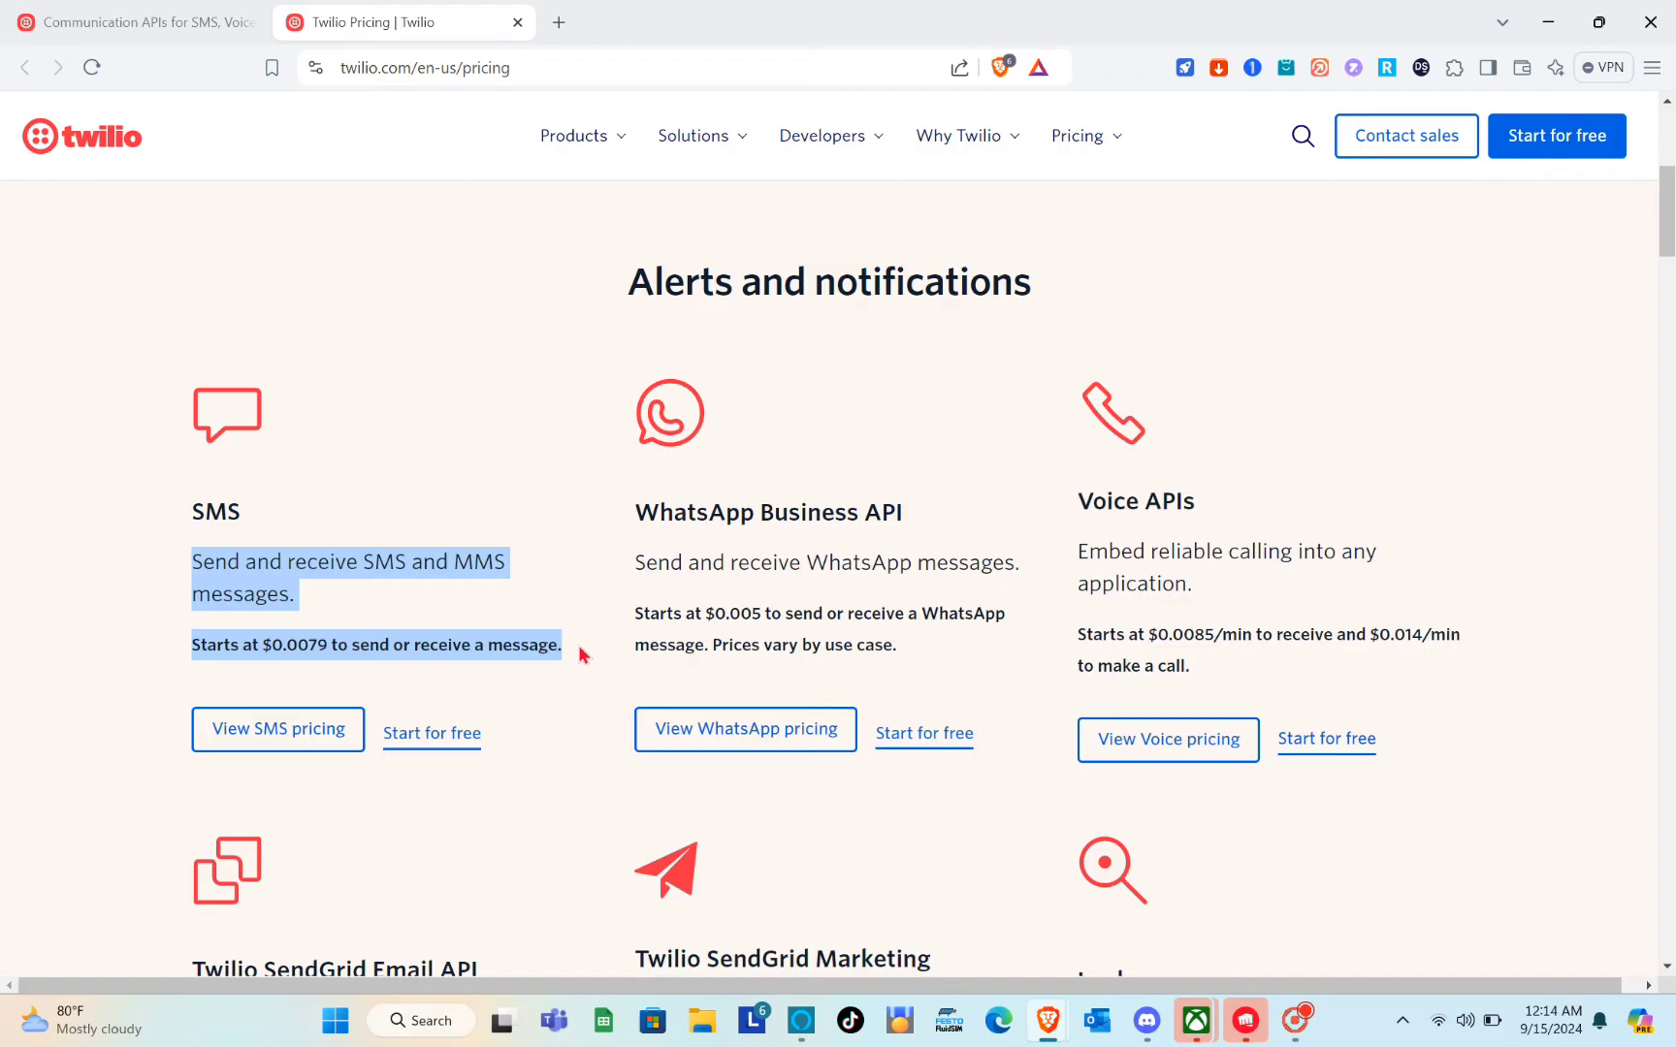
{"action": "left_click", "coordinate": [569, 535]}
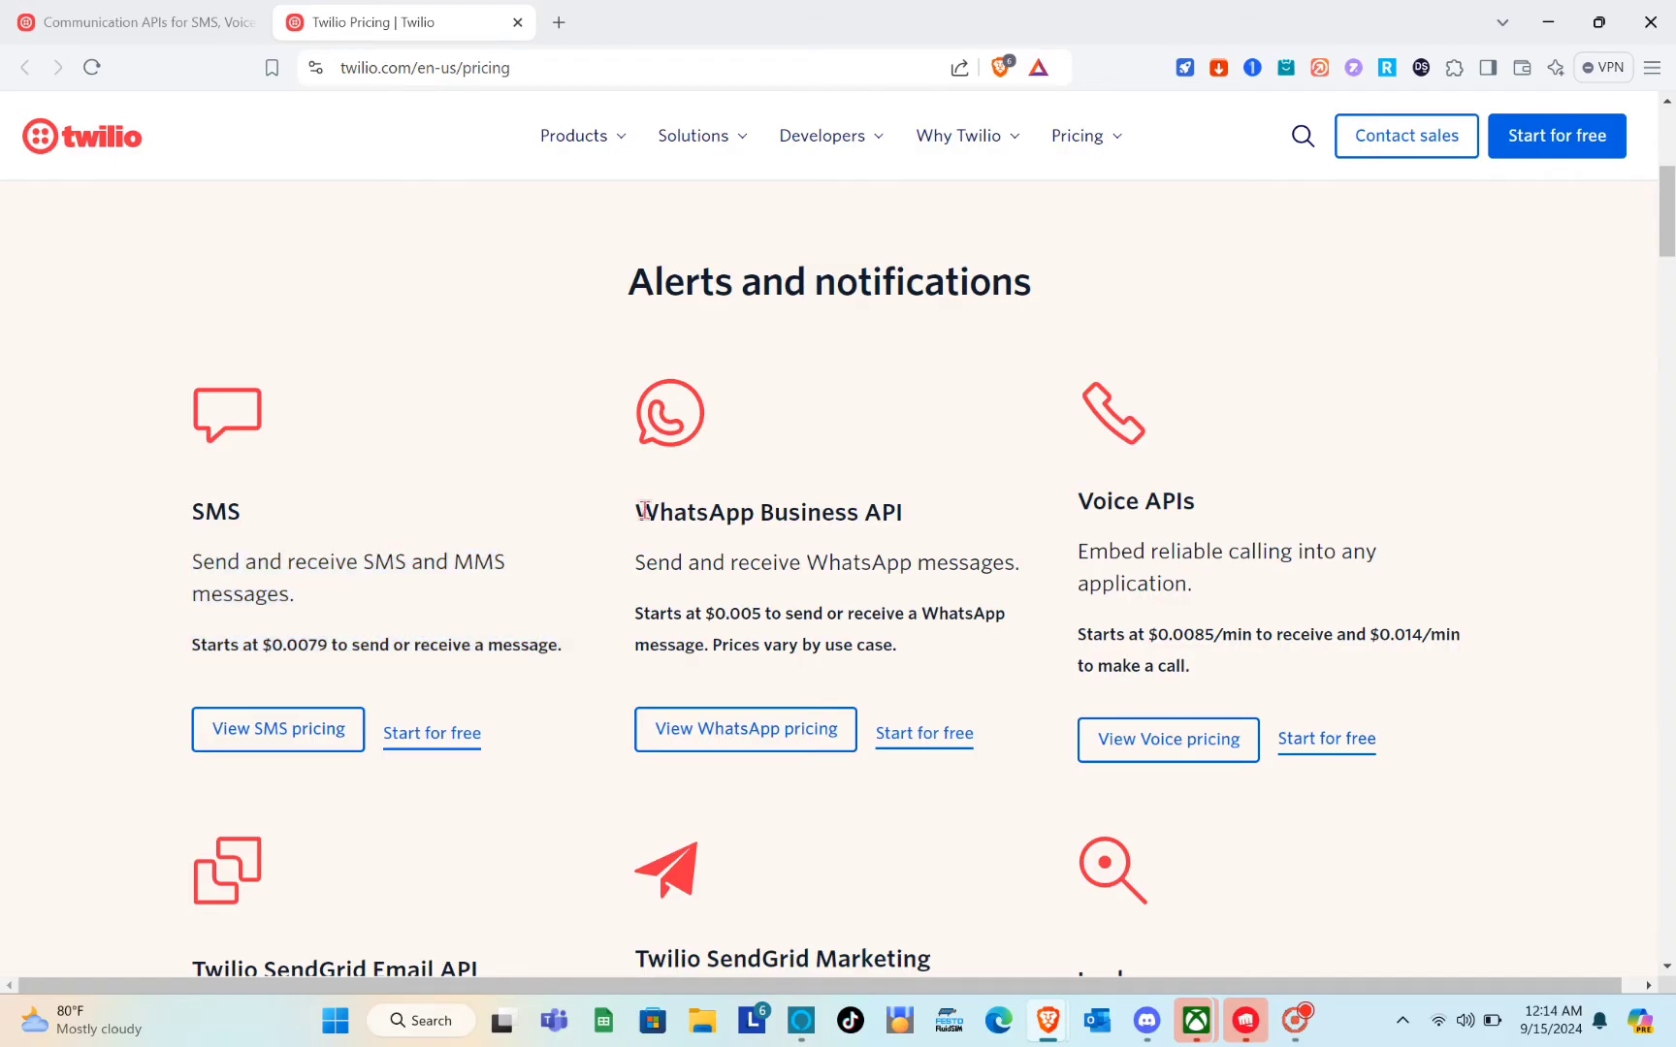
{"action": "left_click_drag", "start_coordinate": [643, 511], "coordinate": [894, 650]}
- Open the WhatsApp Business API pricing page and scroll to its cost calculator
{"action": "left_click", "coordinate": [894, 650]}
{"action": "left_click", "coordinate": [762, 730]}
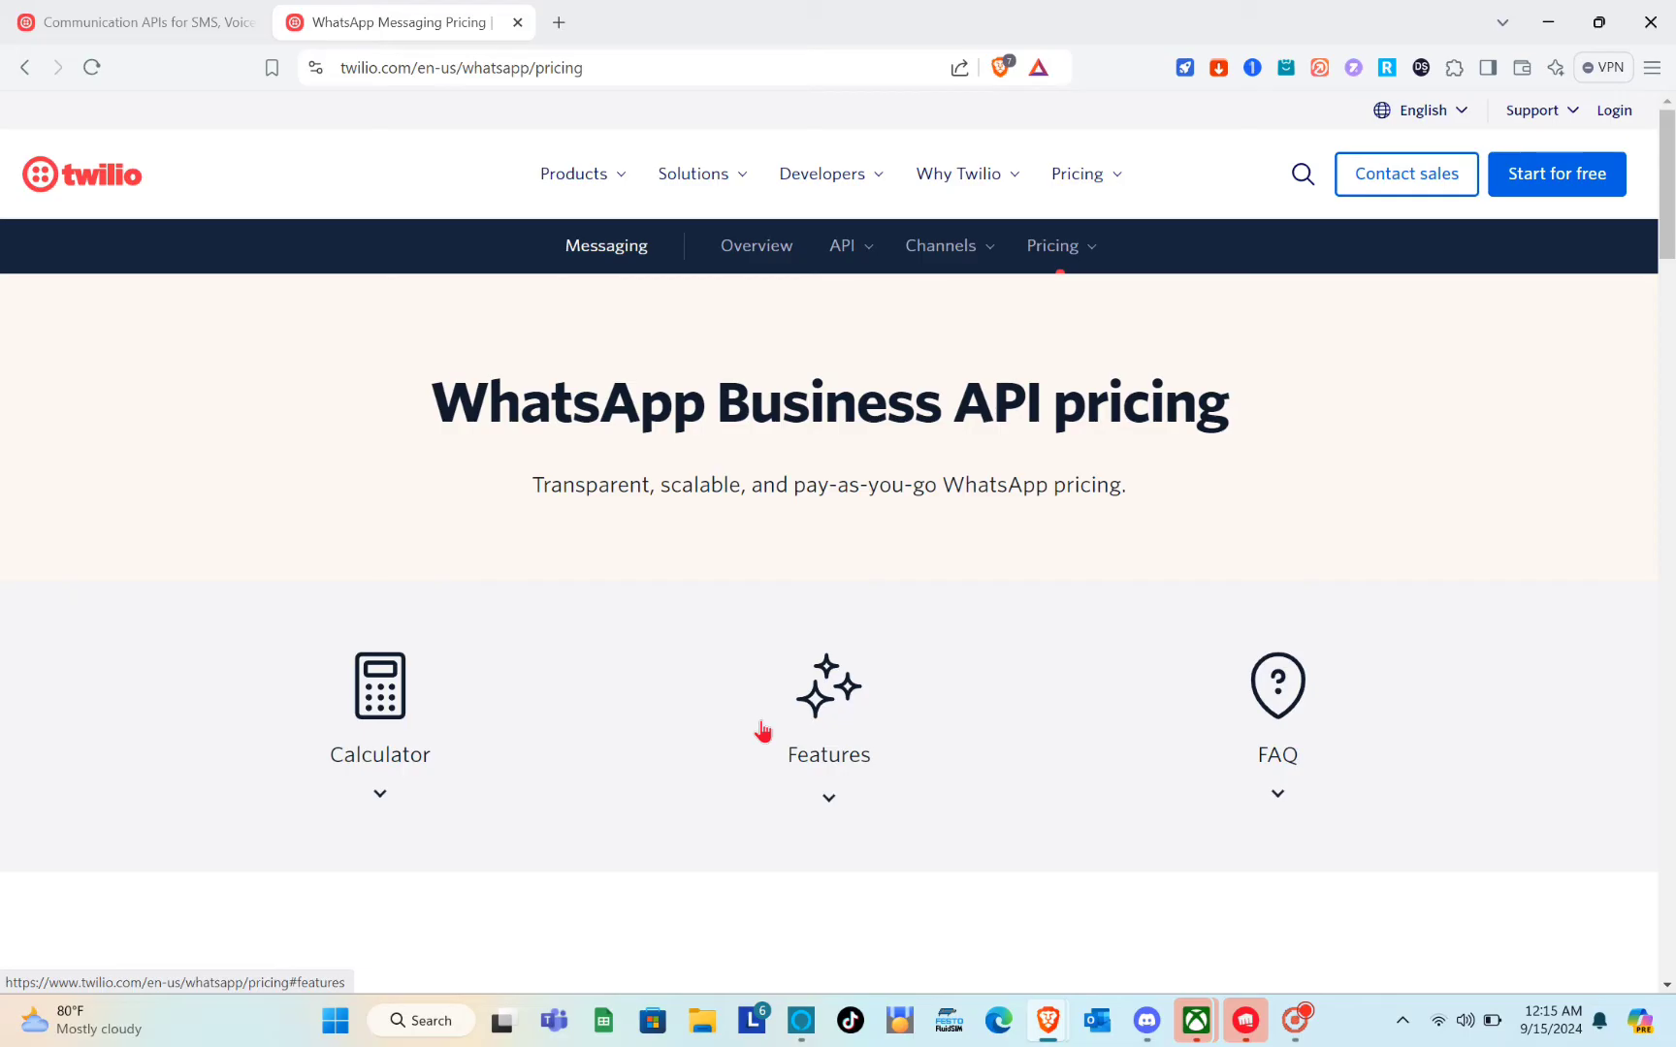
{"action": "scroll", "coordinate": [762, 731], "scroll_direction": "down", "scroll_amount": 6}
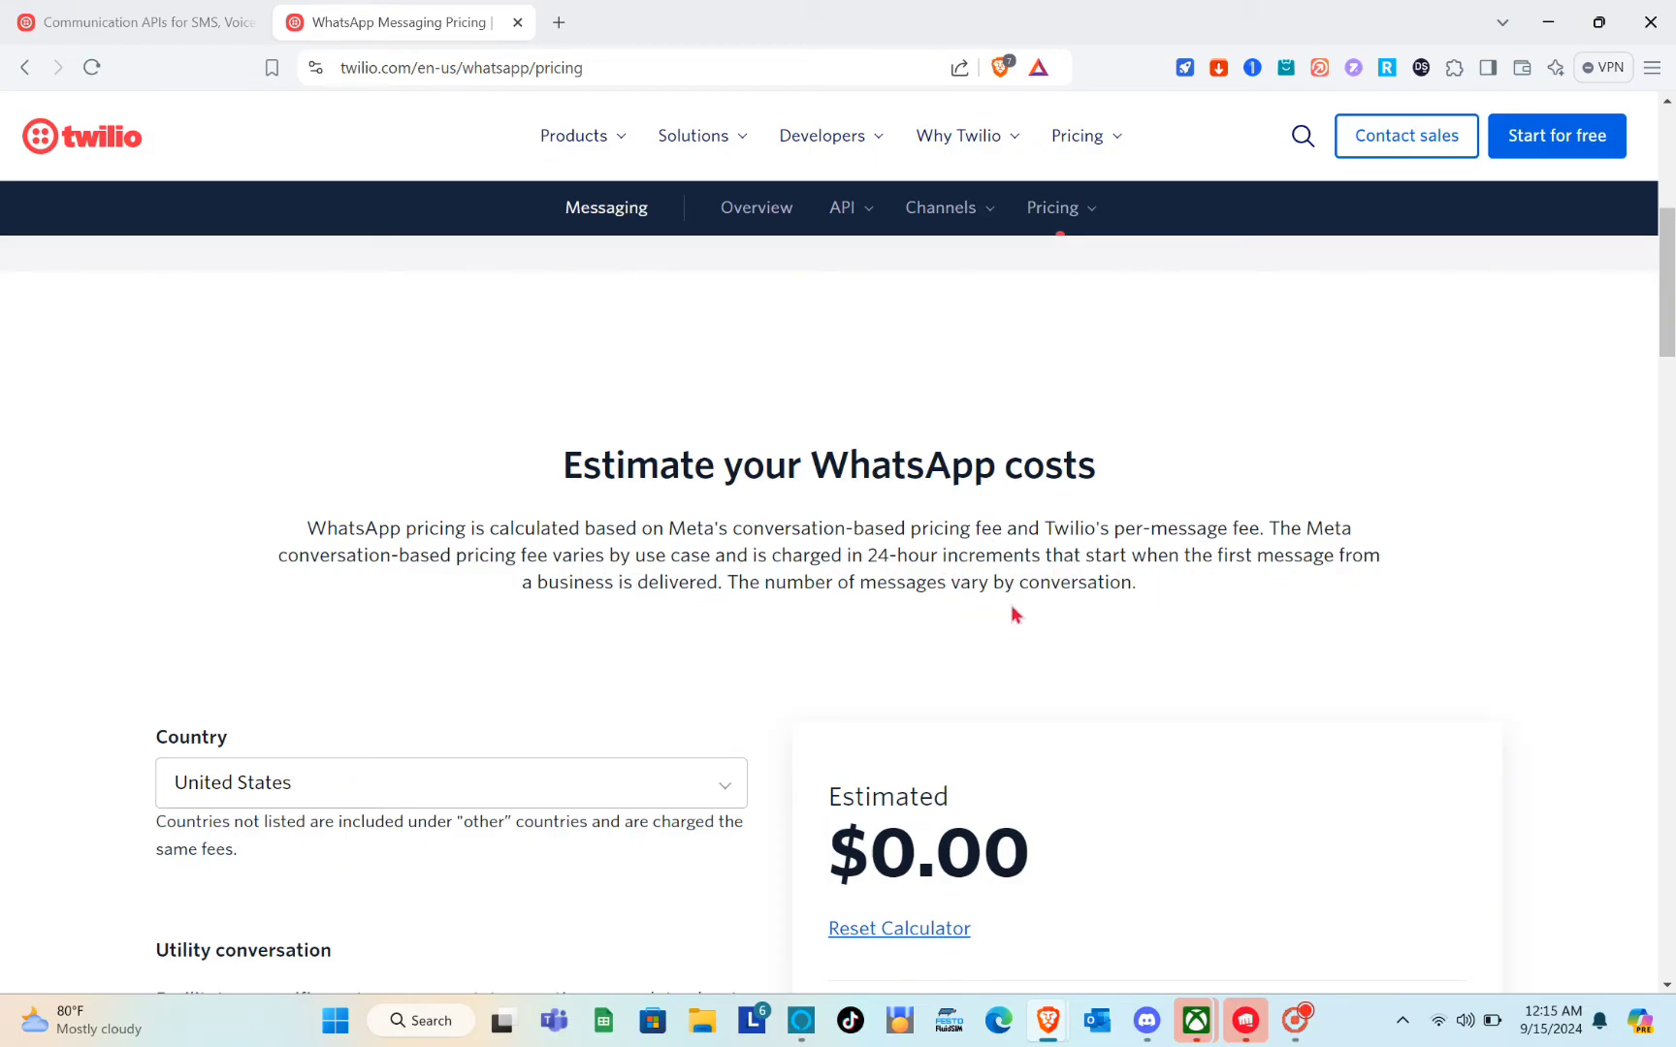
{"action": "scroll", "coordinate": [1010, 609], "scroll_direction": "down", "scroll_amount": 2}
{"action": "scroll", "coordinate": [1009, 609], "scroll_direction": "down", "scroll_amount": 1}
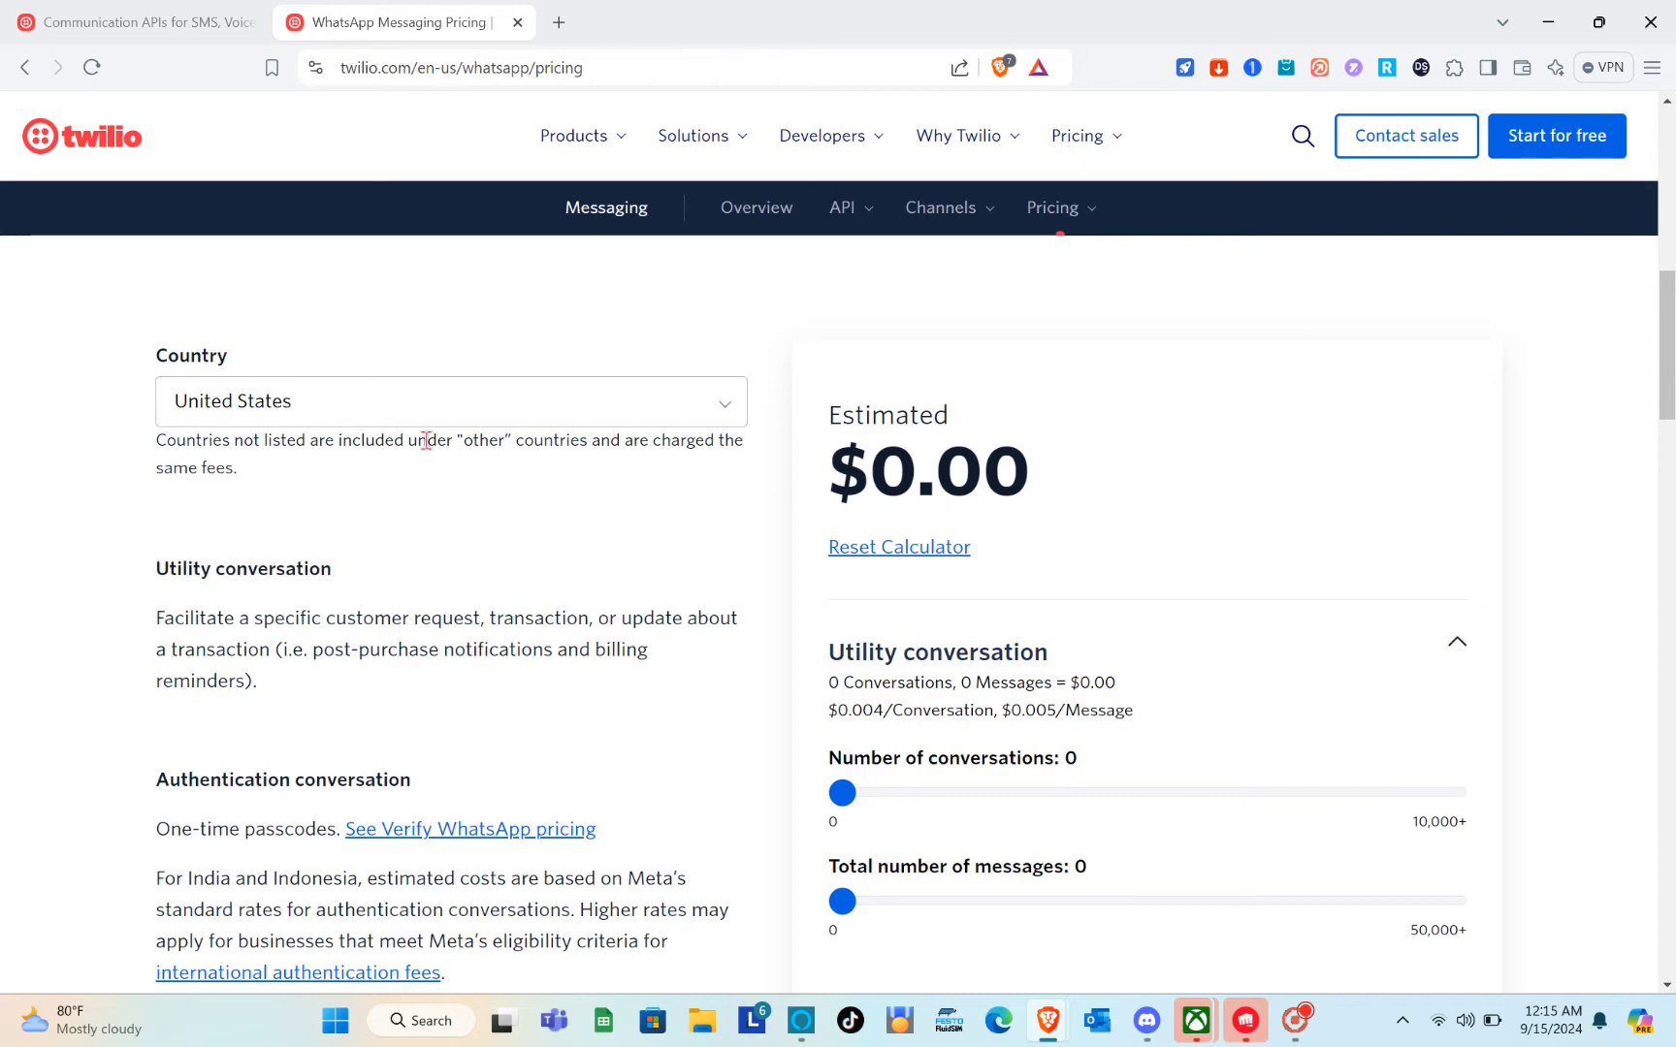
{"action": "scroll", "coordinate": [603, 696], "scroll_direction": "down", "scroll_amount": 1}
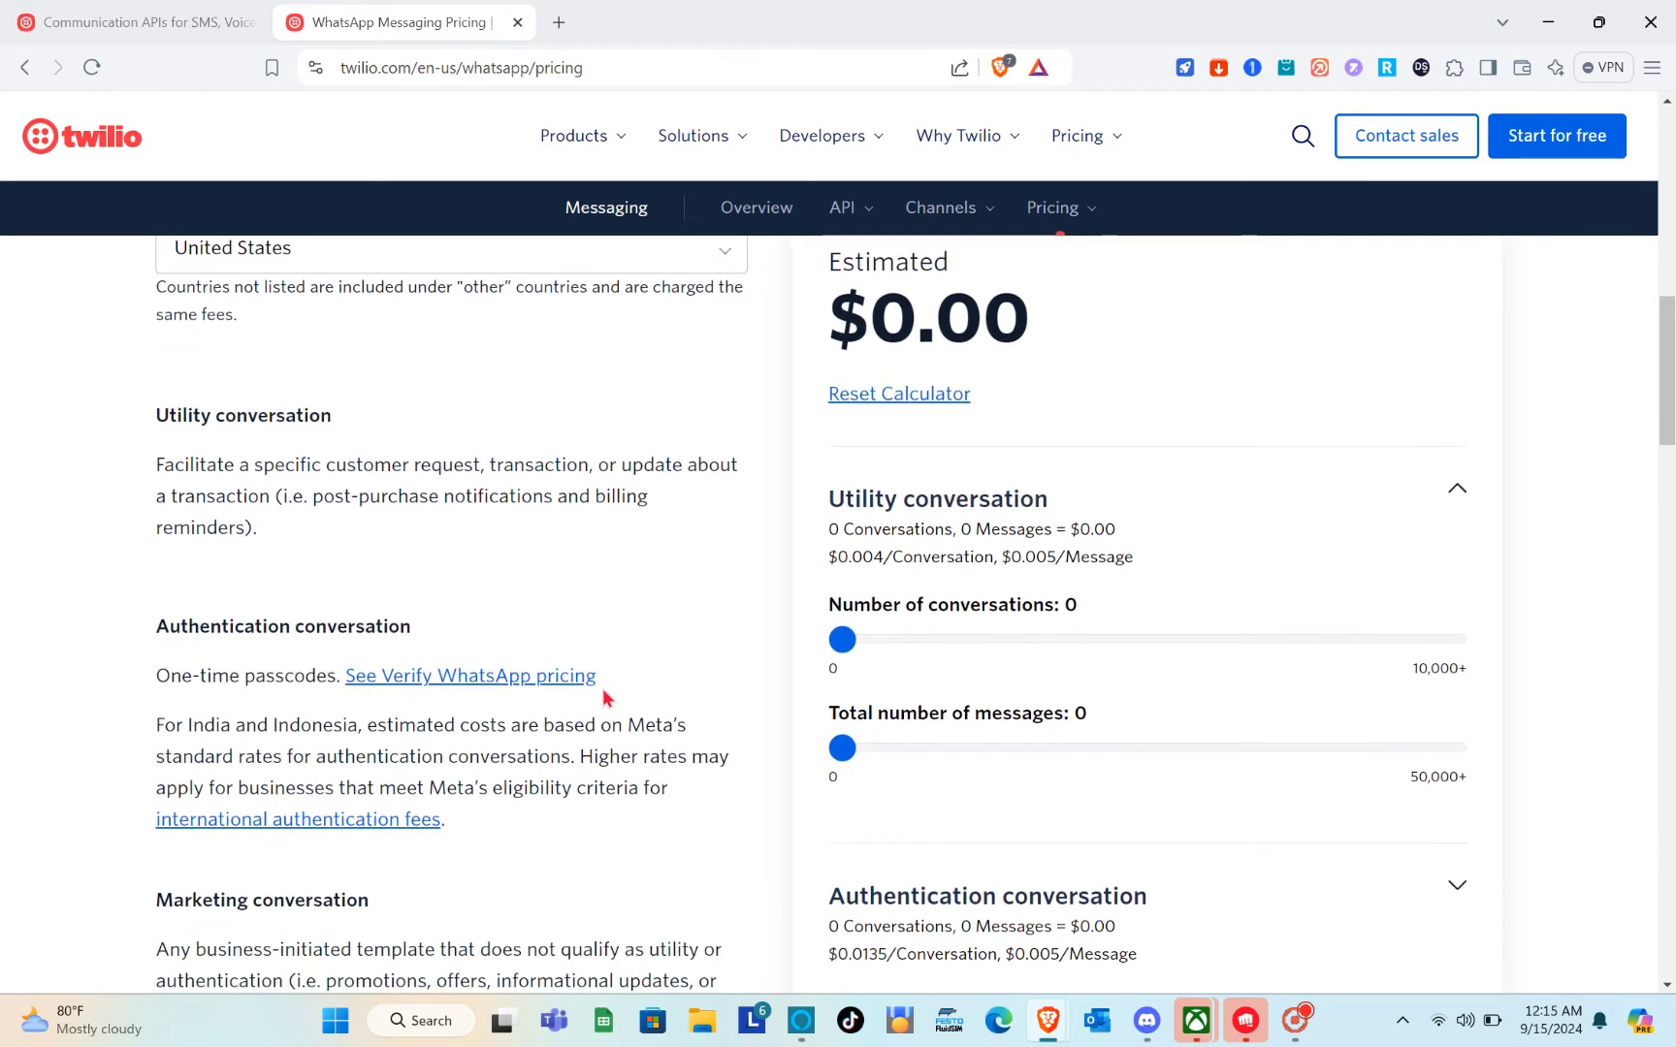
{"action": "scroll", "coordinate": [602, 689], "scroll_direction": "up", "scroll_amount": 1}
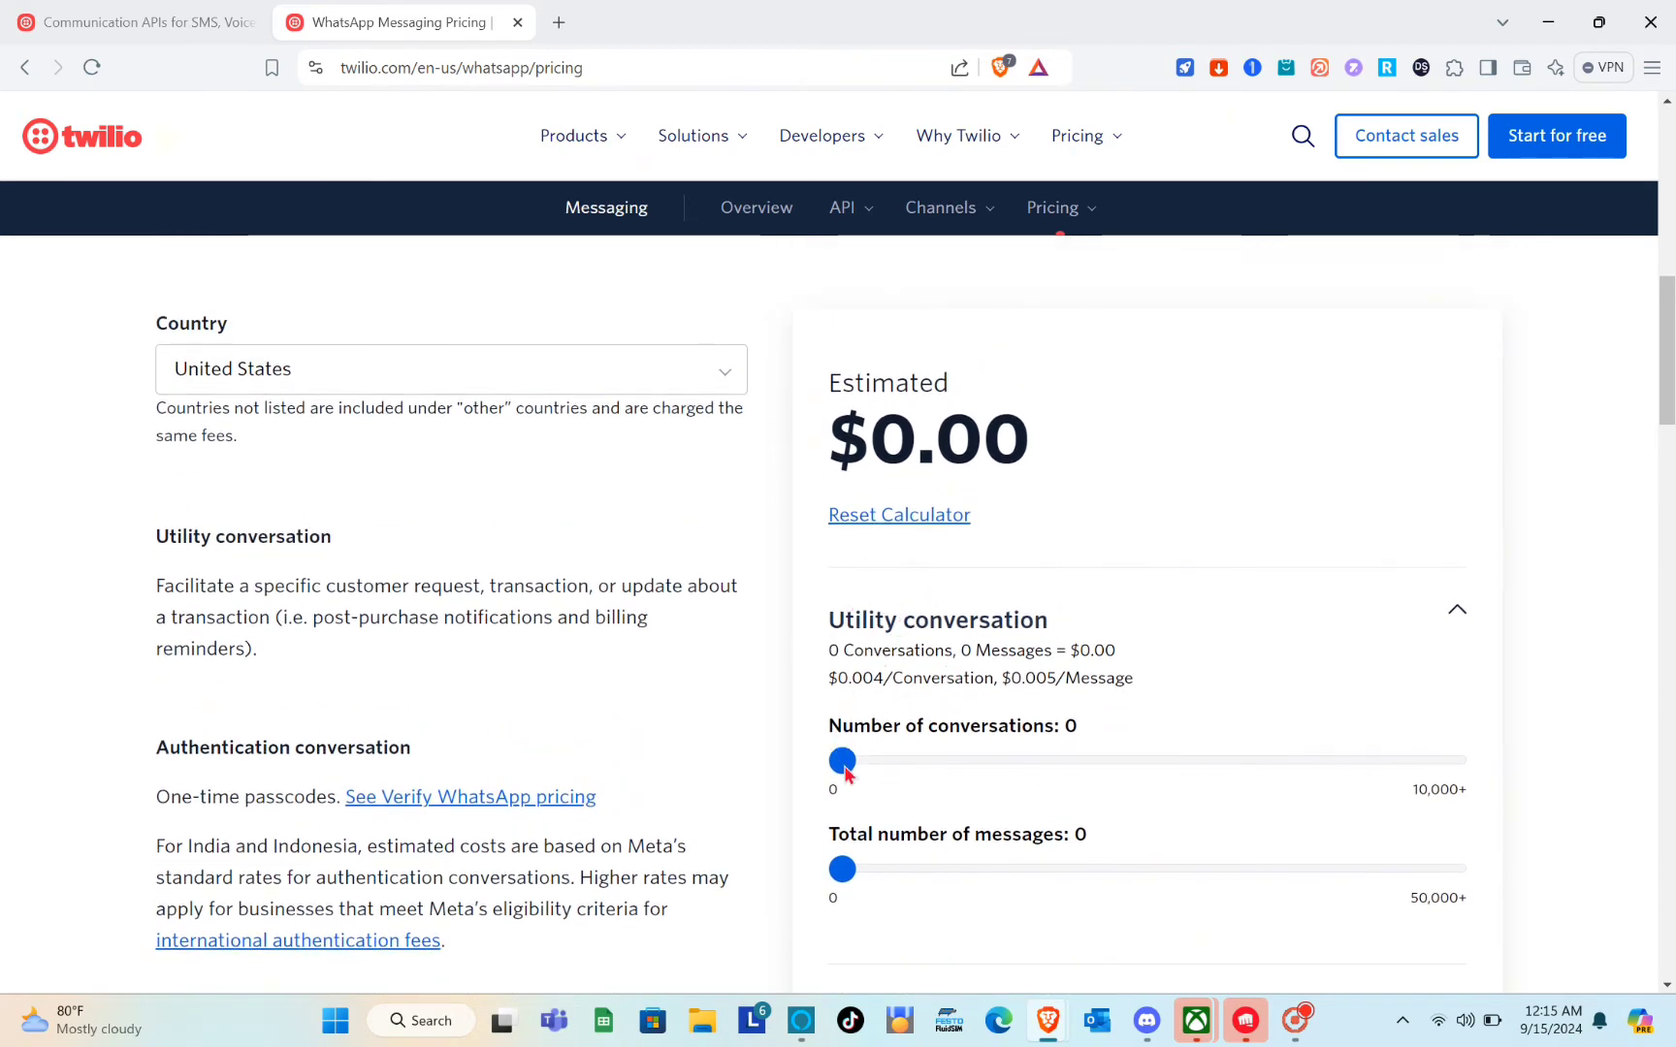
- Set the estimate to 2,000 utility conversations and 2,000 messages, totalling $18.00
{"action": "left_click_drag", "start_coordinate": [844, 765], "coordinate": [963, 771]}
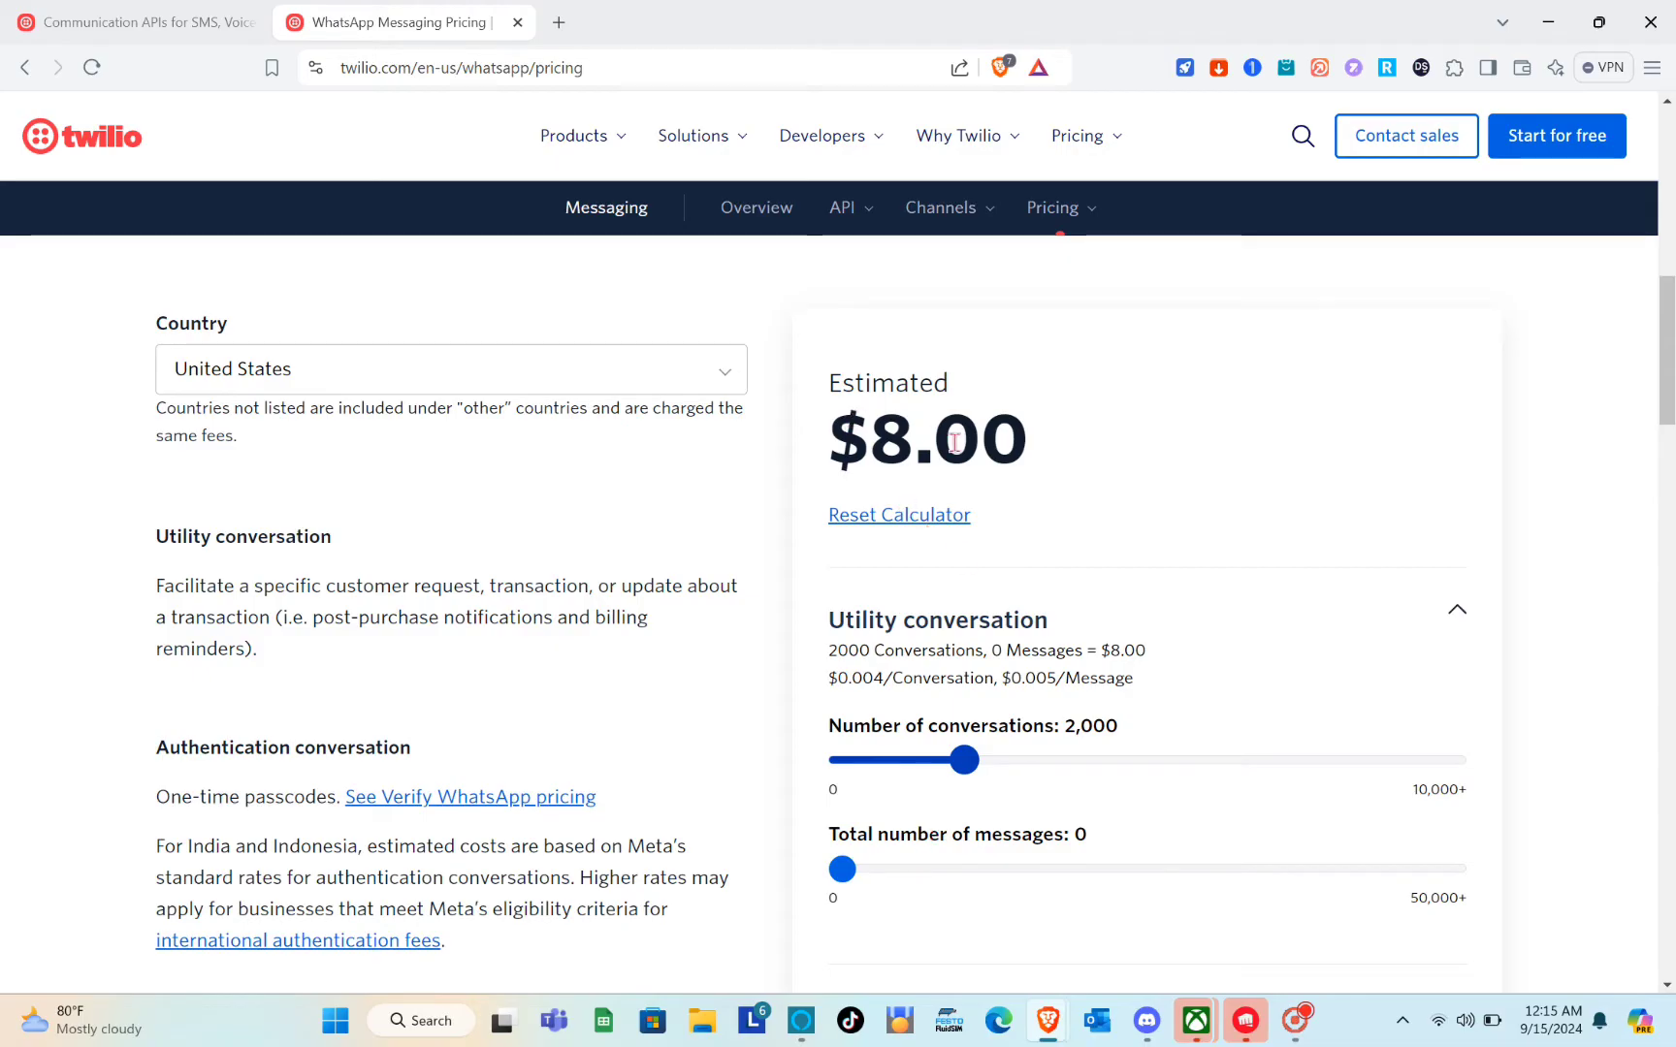
{"action": "mouse_move", "coordinate": [846, 875]}
{"action": "left_mouse_down"}
{"action": "mouse_move", "coordinate": [910, 876]}
{"action": "mouse_move", "coordinate": [867, 875]}
{"action": "left_mouse_up"}
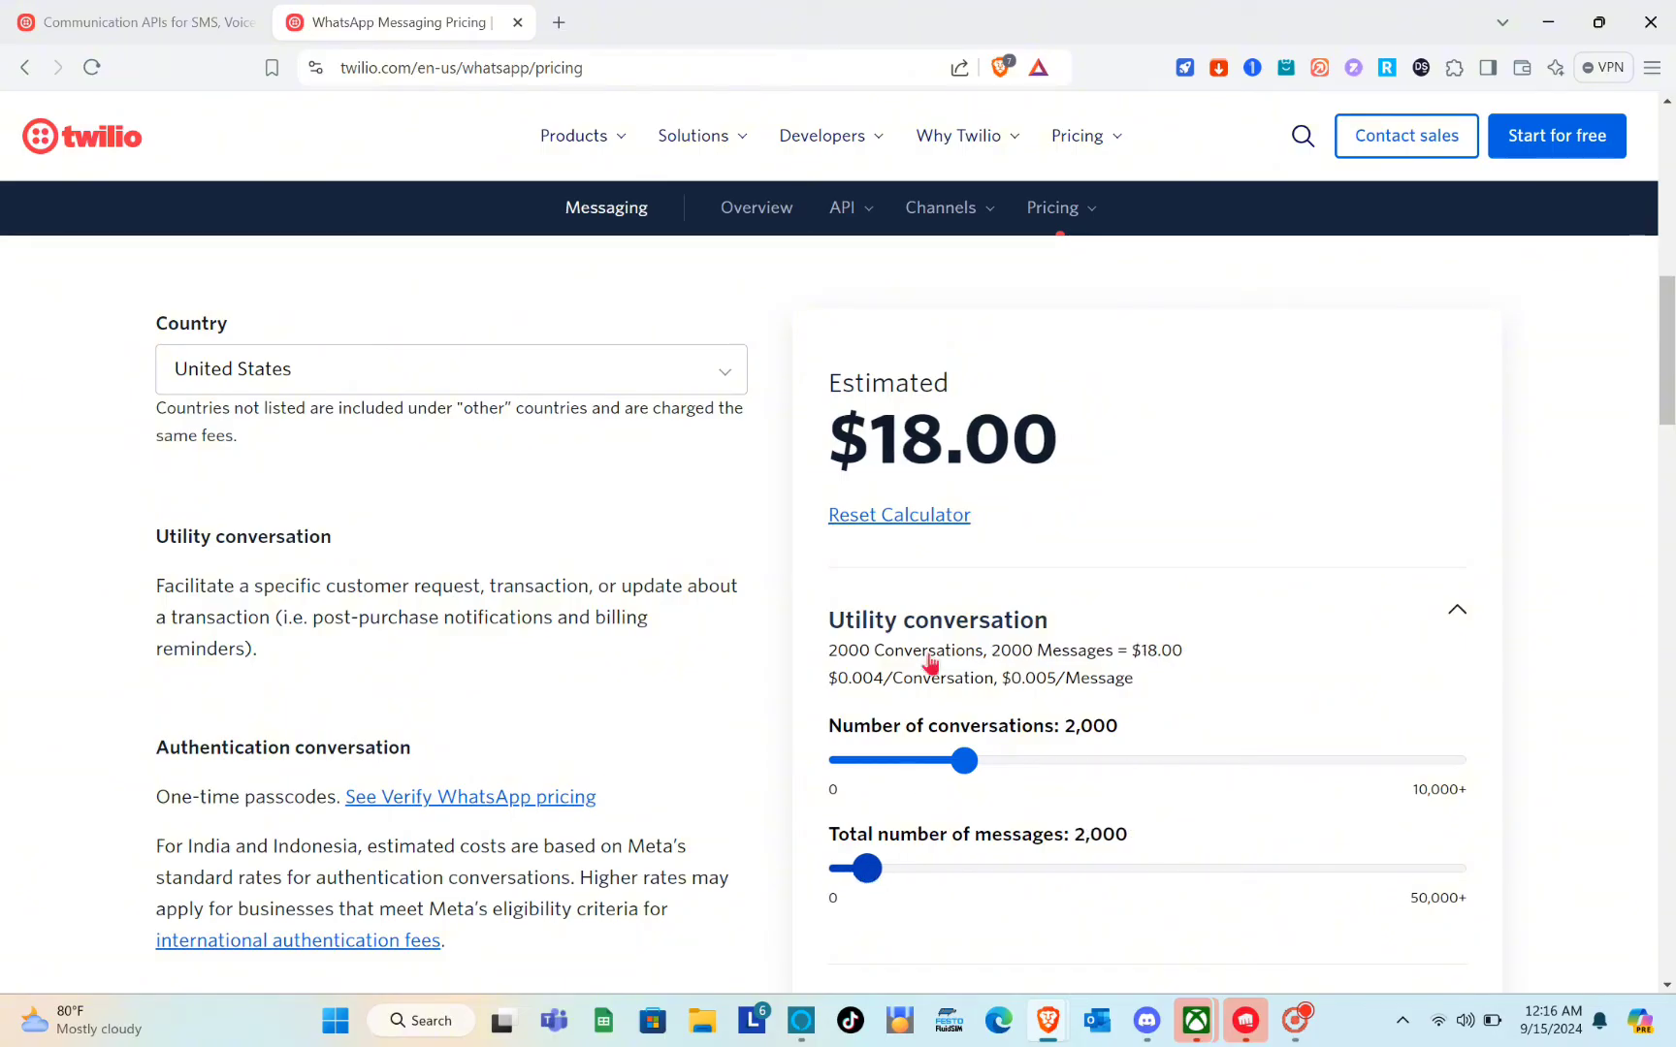
{"action": "scroll", "coordinate": [1006, 547], "scroll_direction": "down", "scroll_amount": 5}
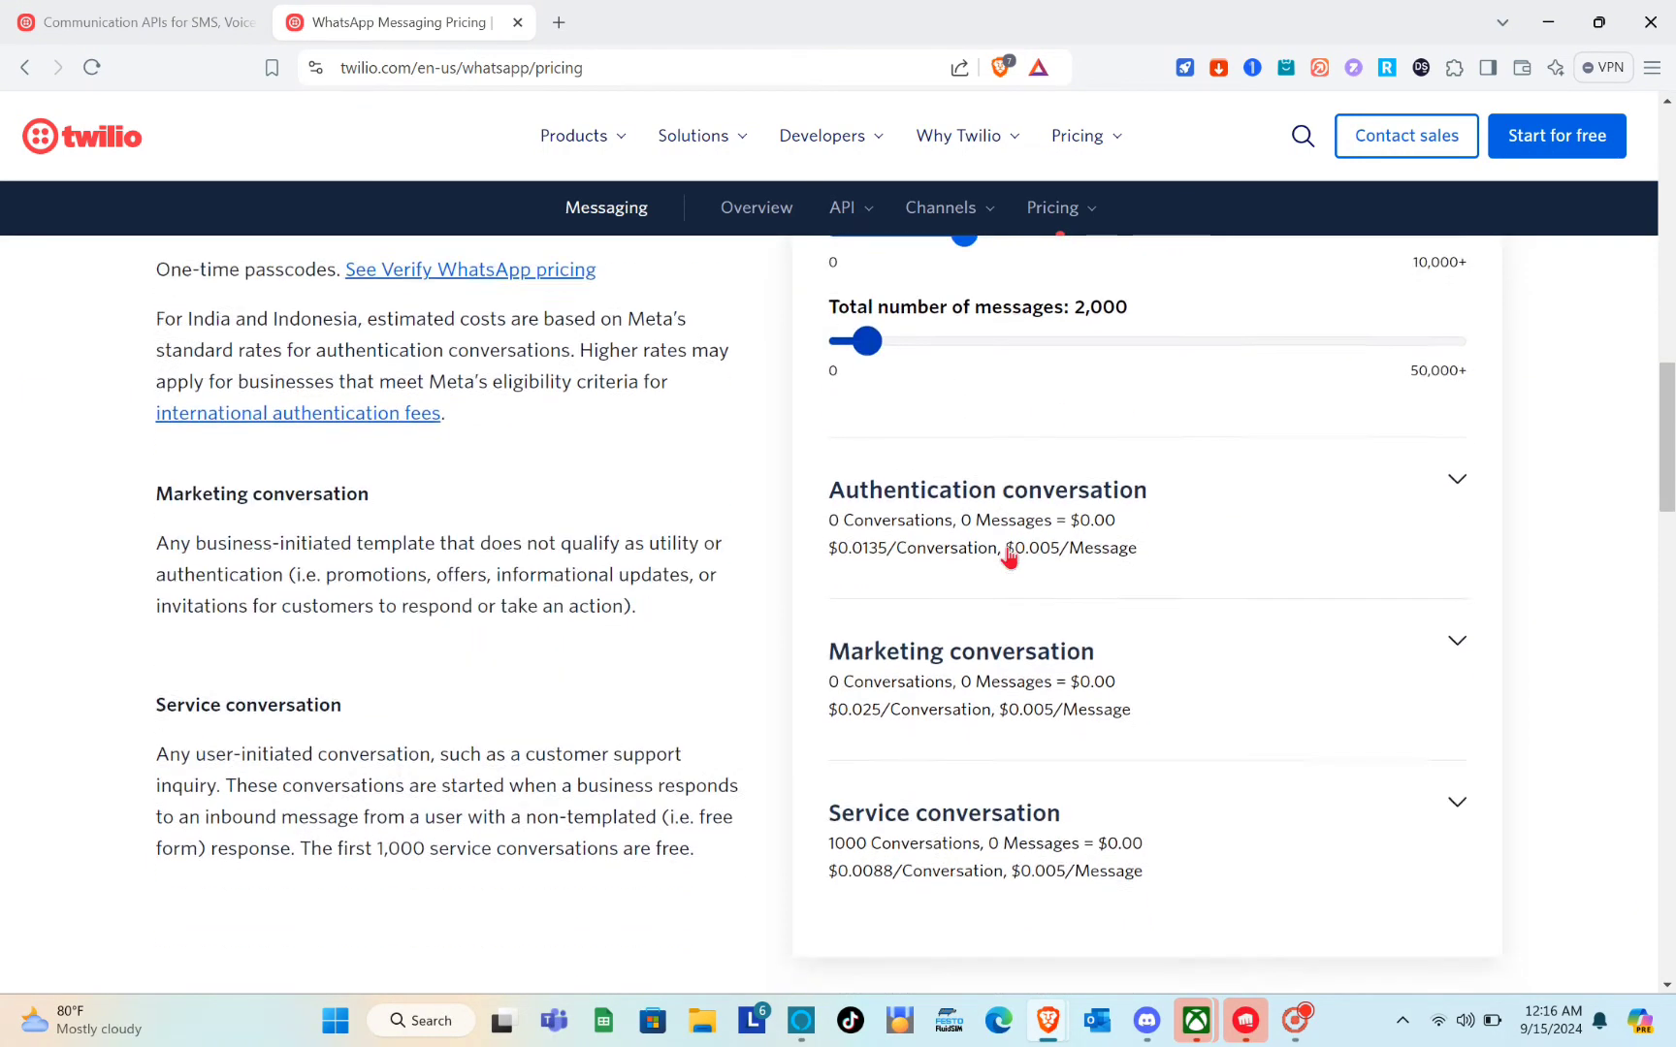
{"action": "scroll", "coordinate": [1007, 549], "scroll_direction": "up", "scroll_amount": 15}
{"action": "scroll", "coordinate": [1006, 549], "scroll_direction": "down", "scroll_amount": 2}
{"action": "scroll", "coordinate": [1006, 549], "scroll_direction": "up", "scroll_amount": 3}
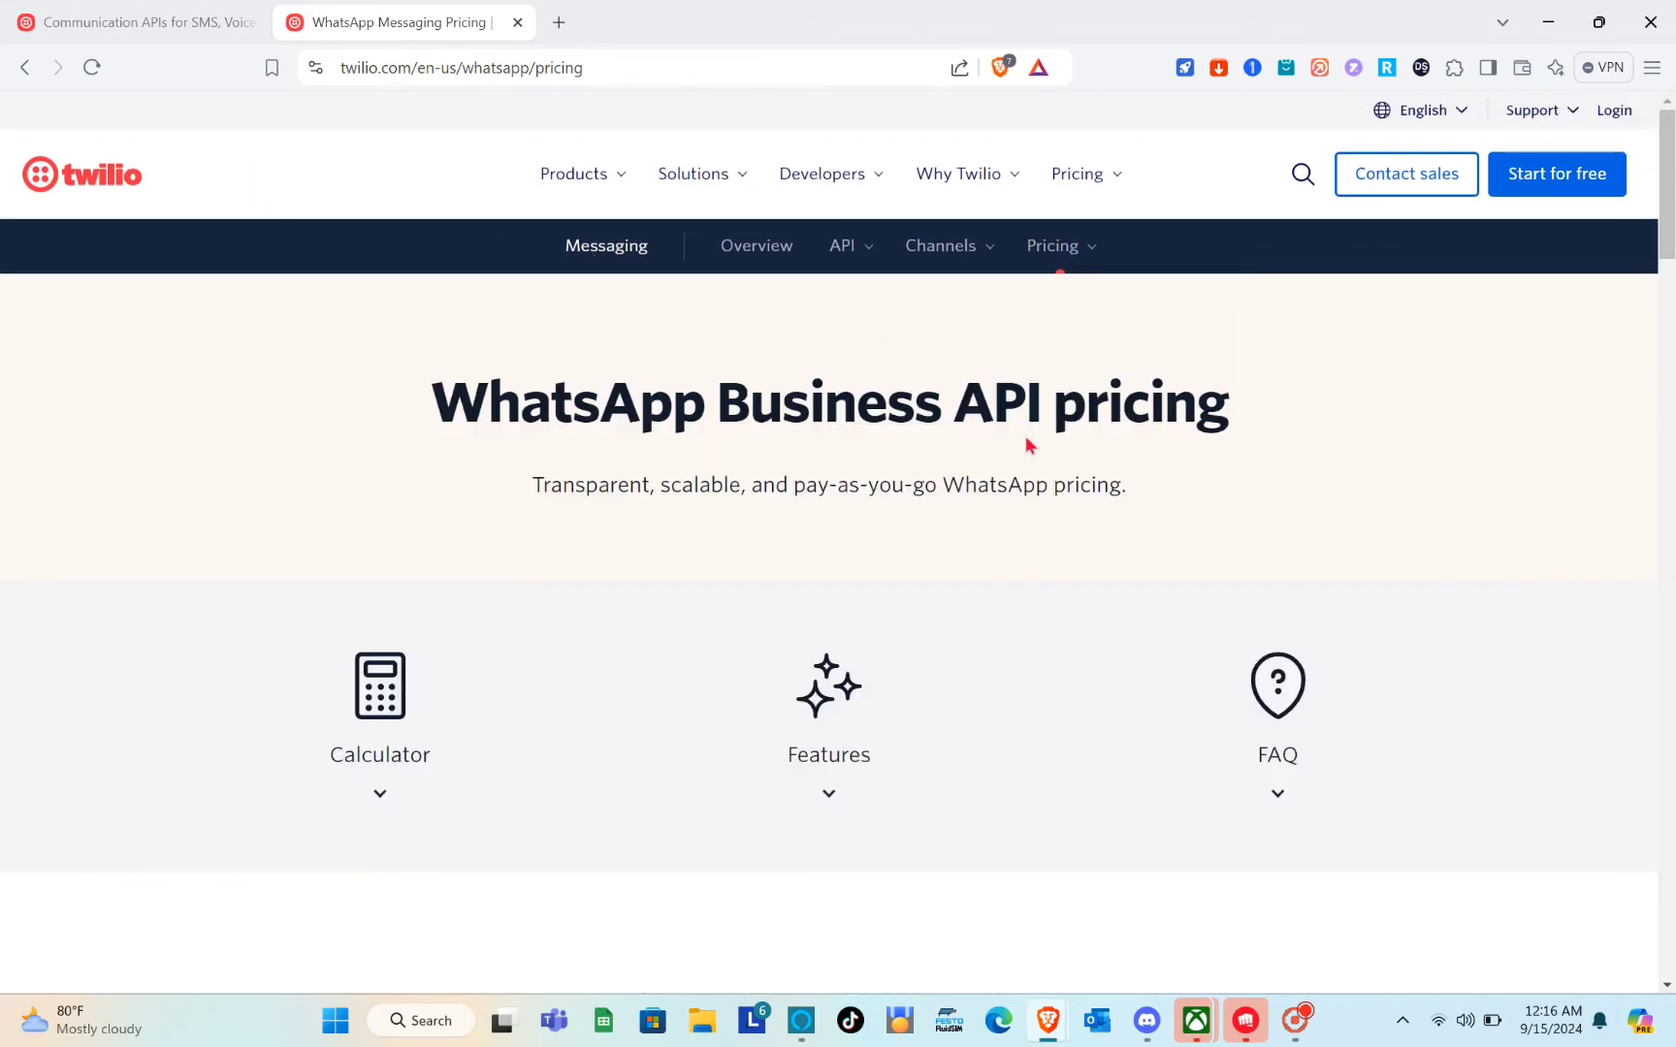
- Start the free Twilio trial sign-up and register with a Google account
{"action": "left_click", "coordinate": [1578, 192]}
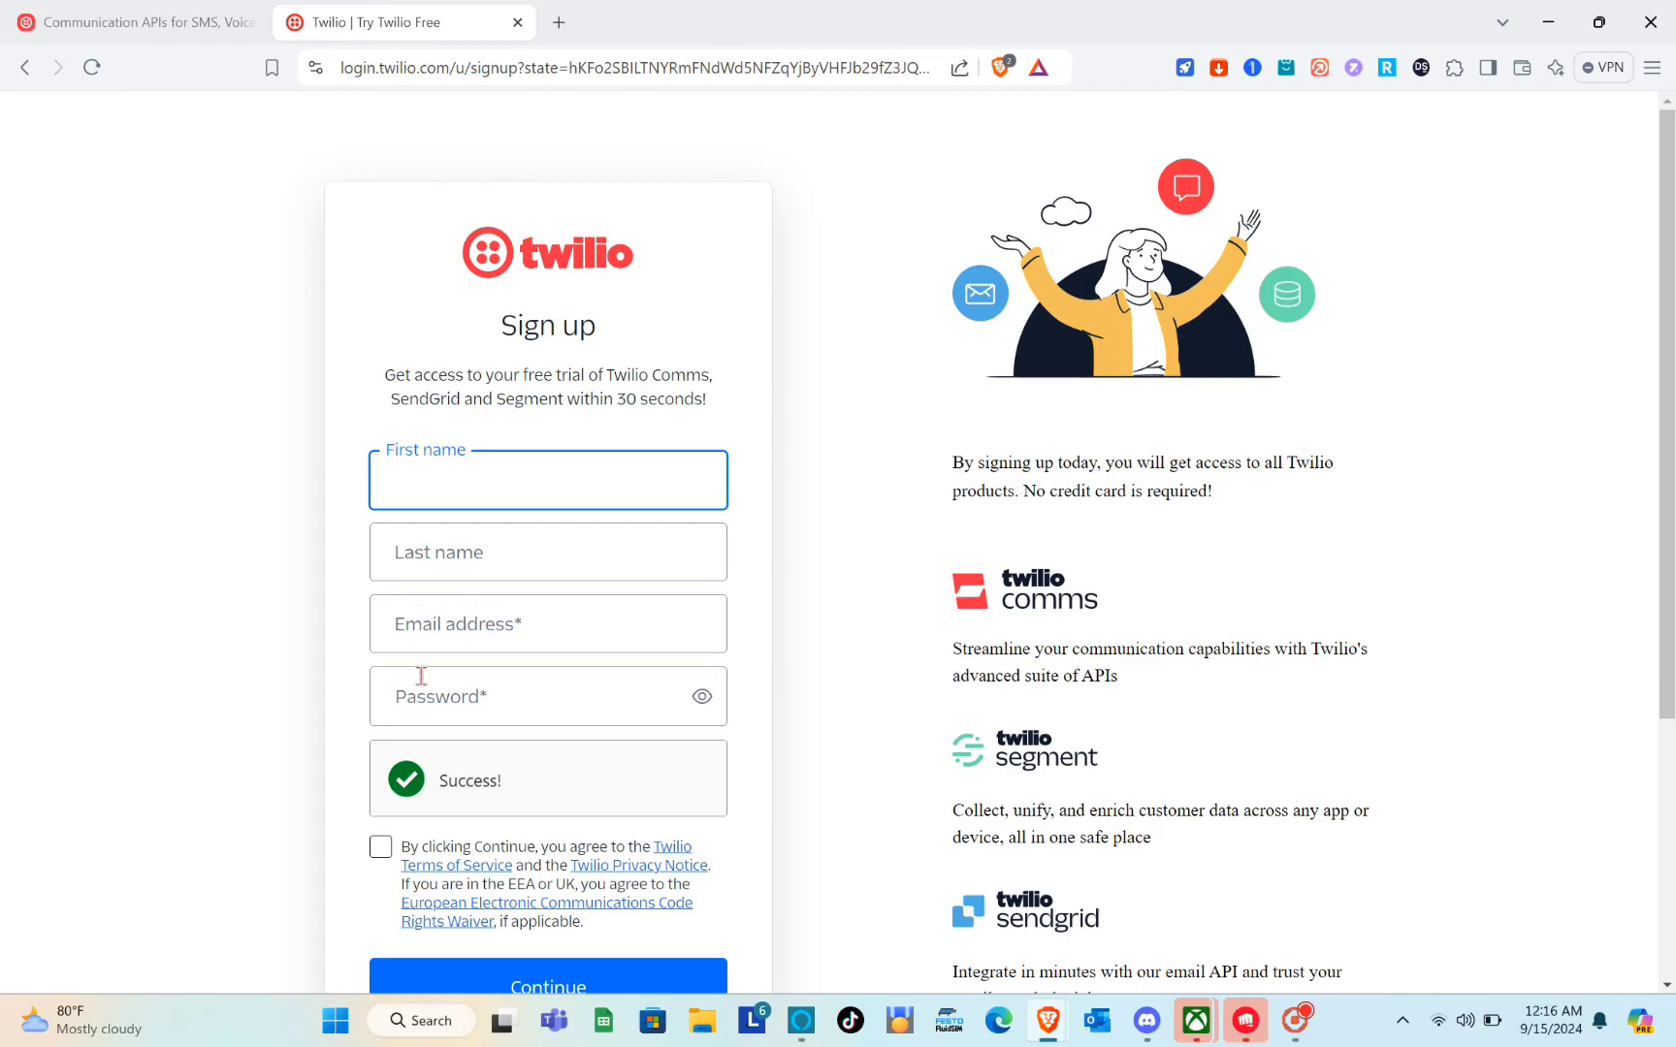
{"action": "scroll", "coordinate": [446, 834], "scroll_direction": "down", "scroll_amount": 3}
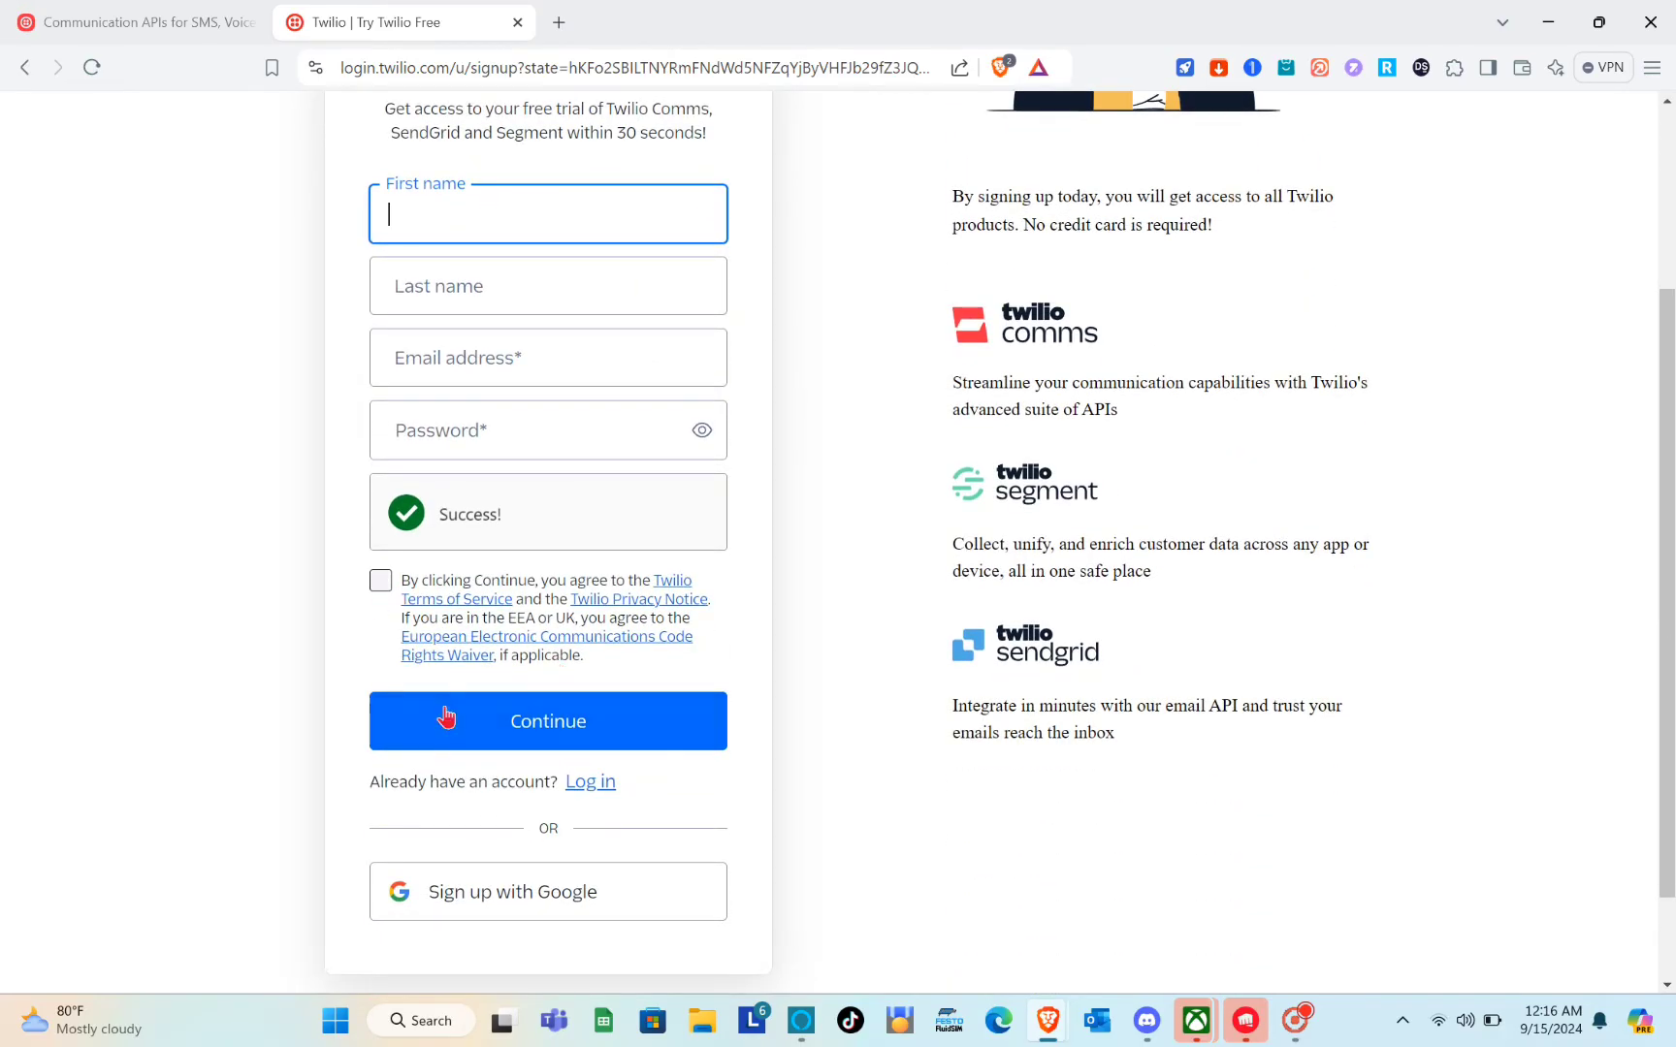
{"action": "scroll", "coordinate": [538, 754], "scroll_direction": "down", "scroll_amount": 1}
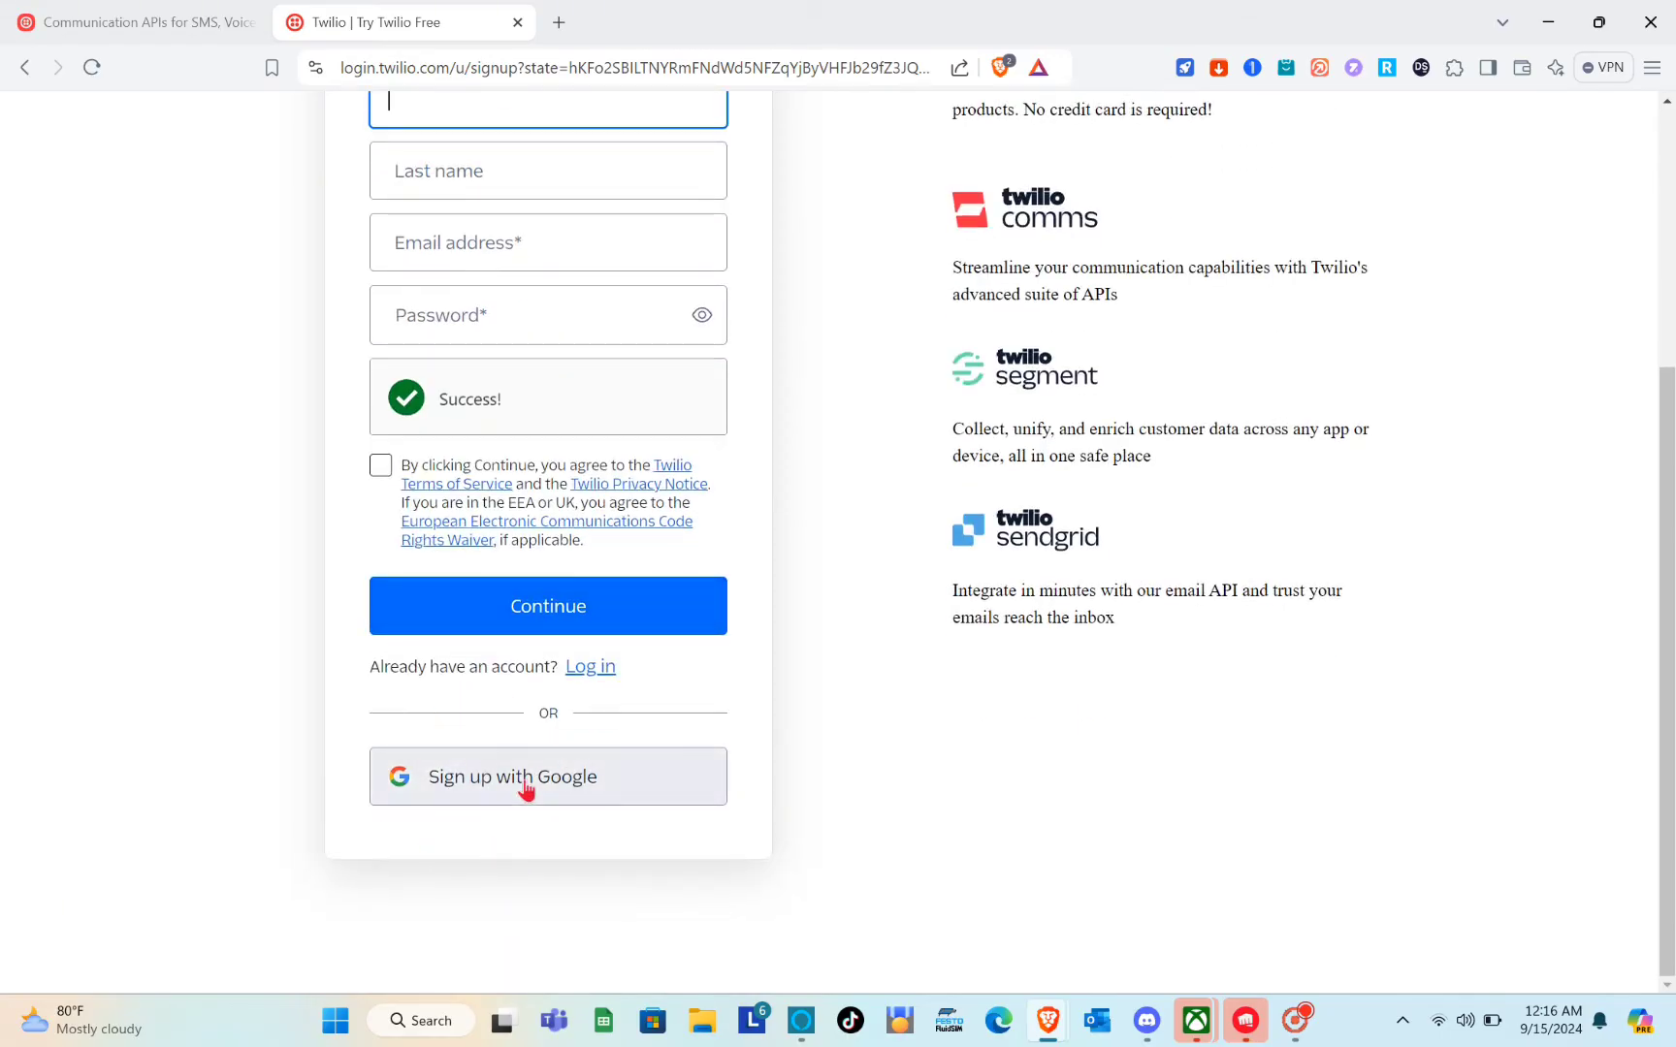
{"action": "left_click", "coordinate": [538, 782]}
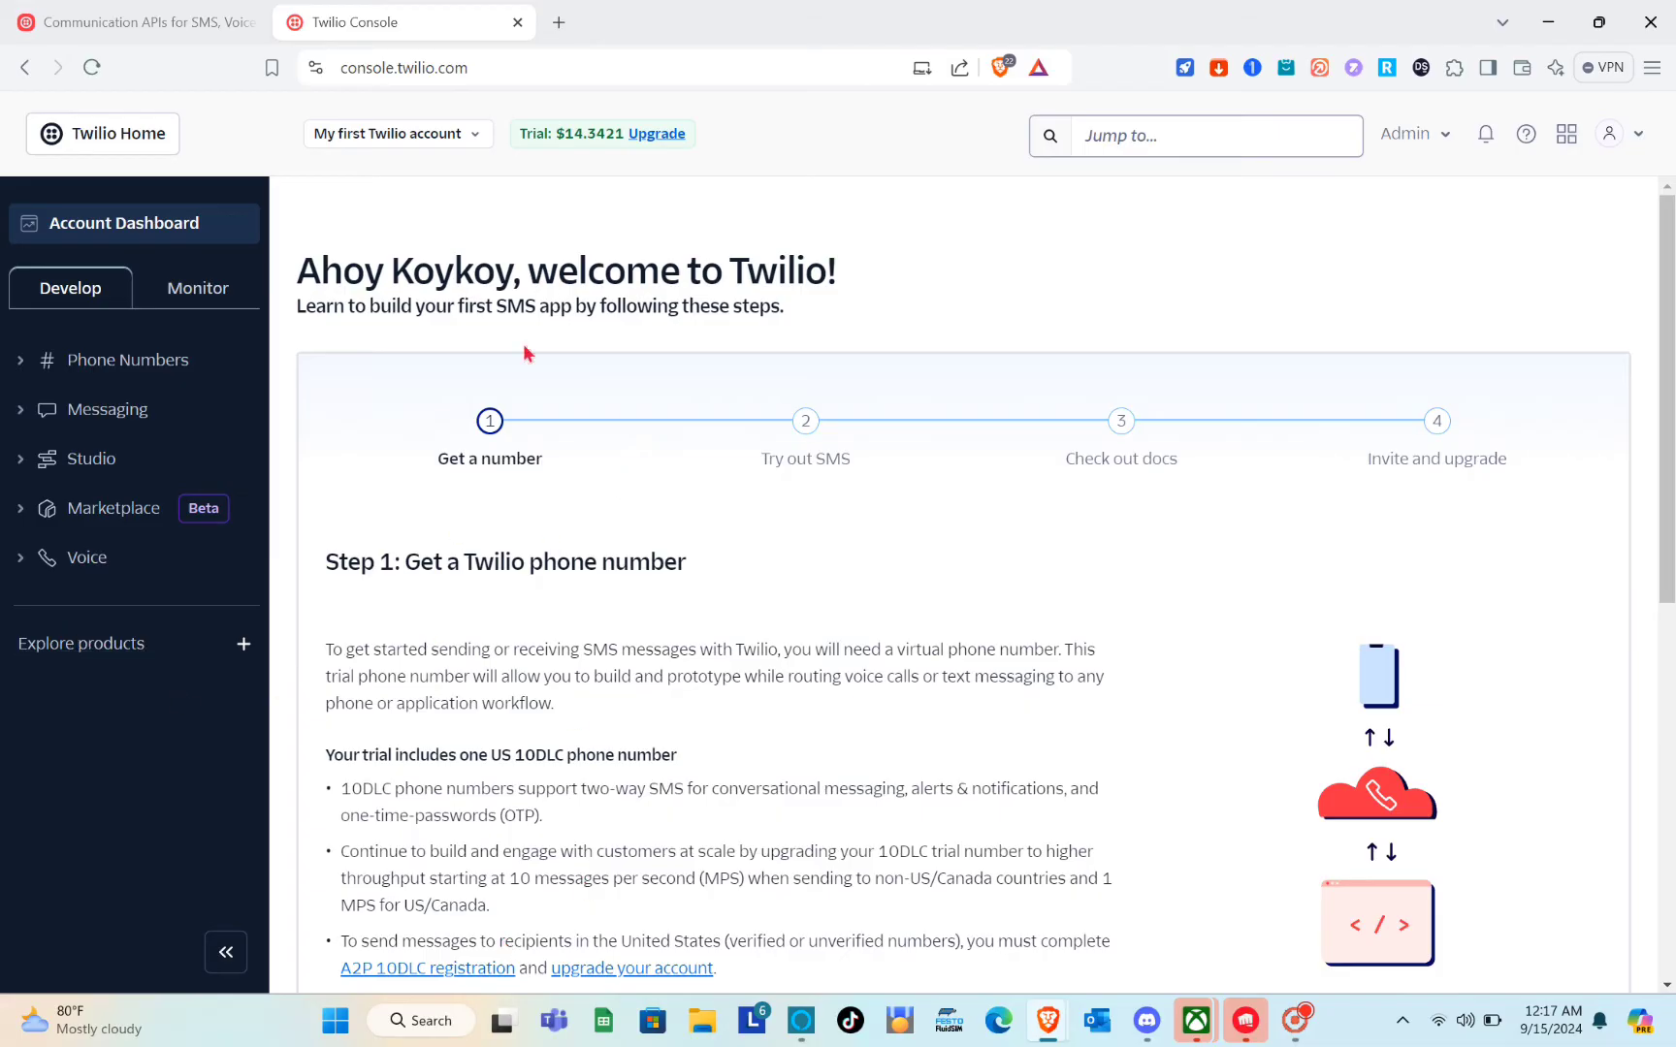
{"action": "scroll", "coordinate": [488, 568], "scroll_direction": "down", "scroll_amount": 3}
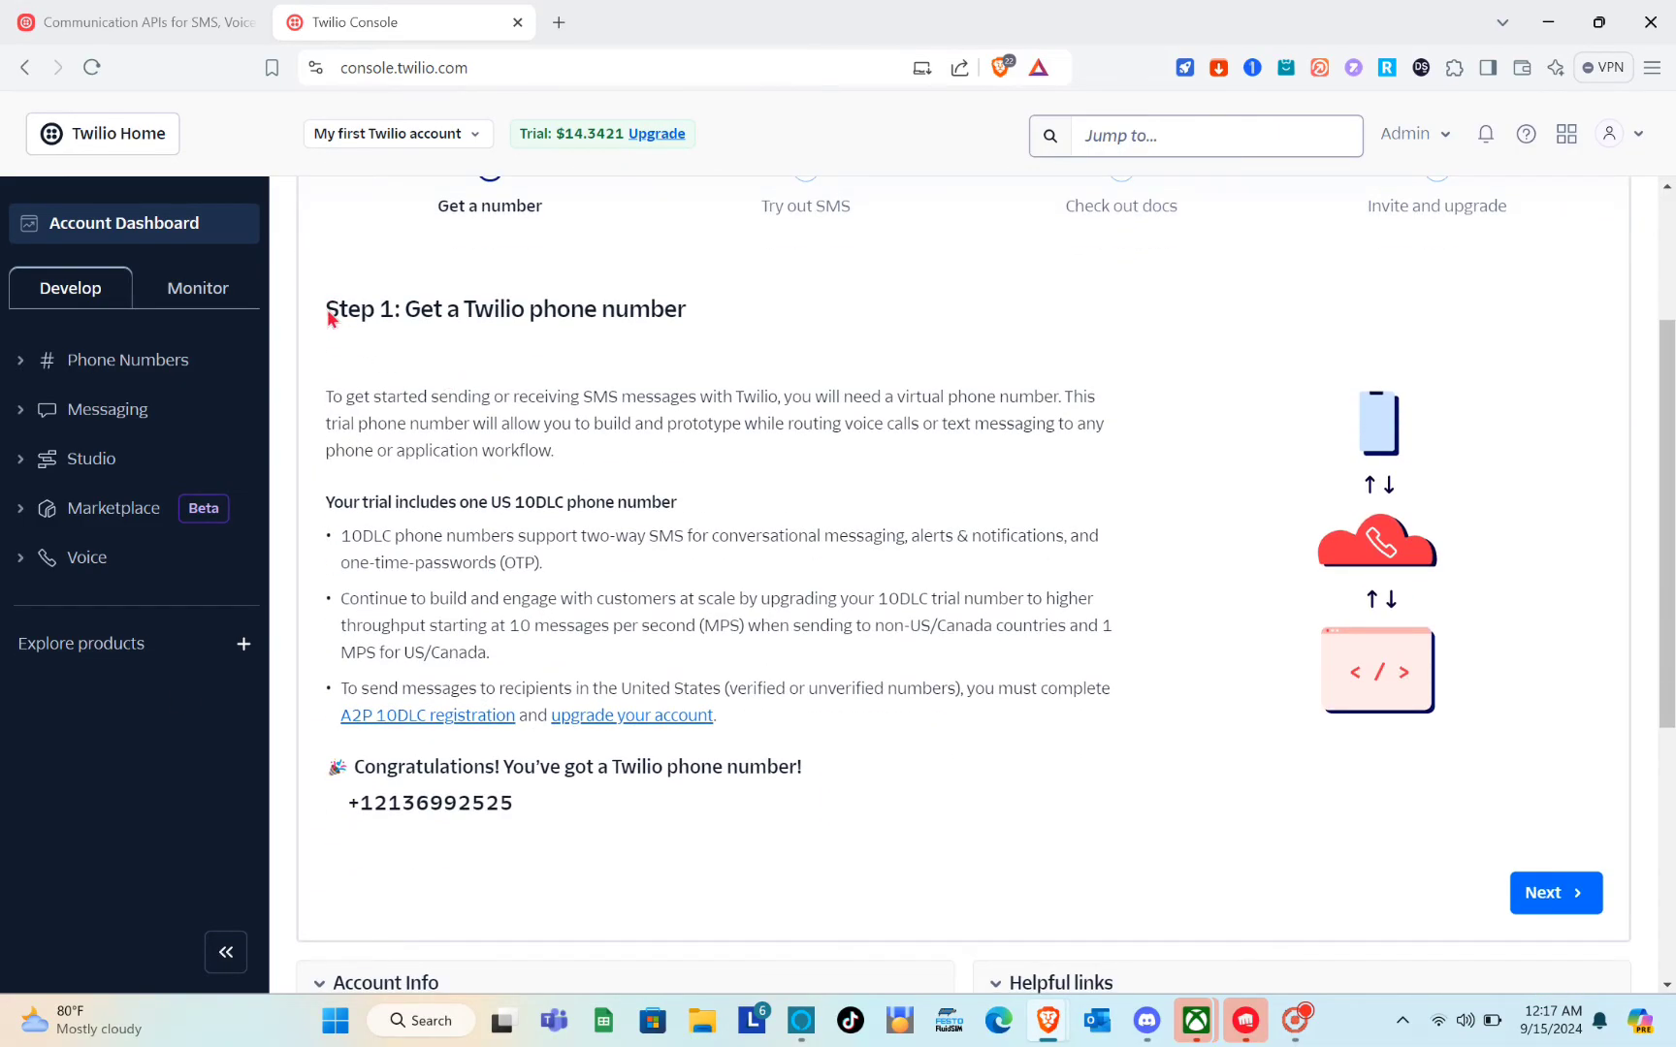
{"action": "left_click_drag", "start_coordinate": [328, 313], "coordinate": [702, 321]}
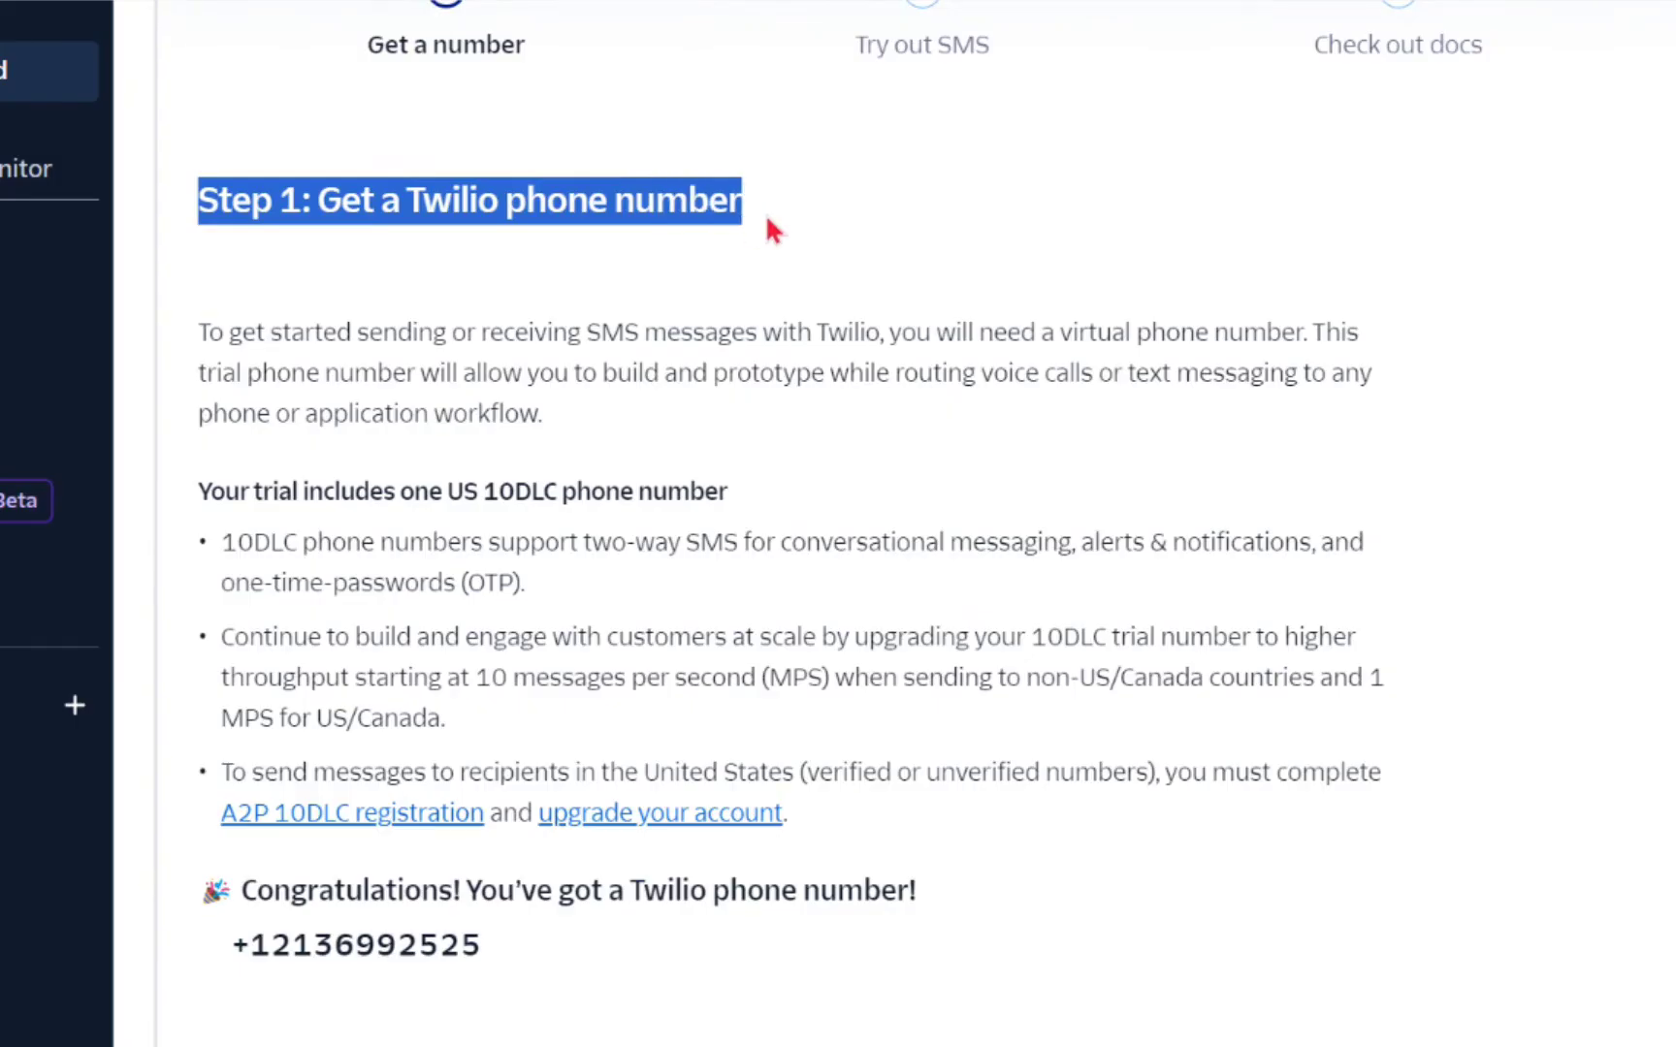
{"action": "left_click", "coordinate": [767, 219]}
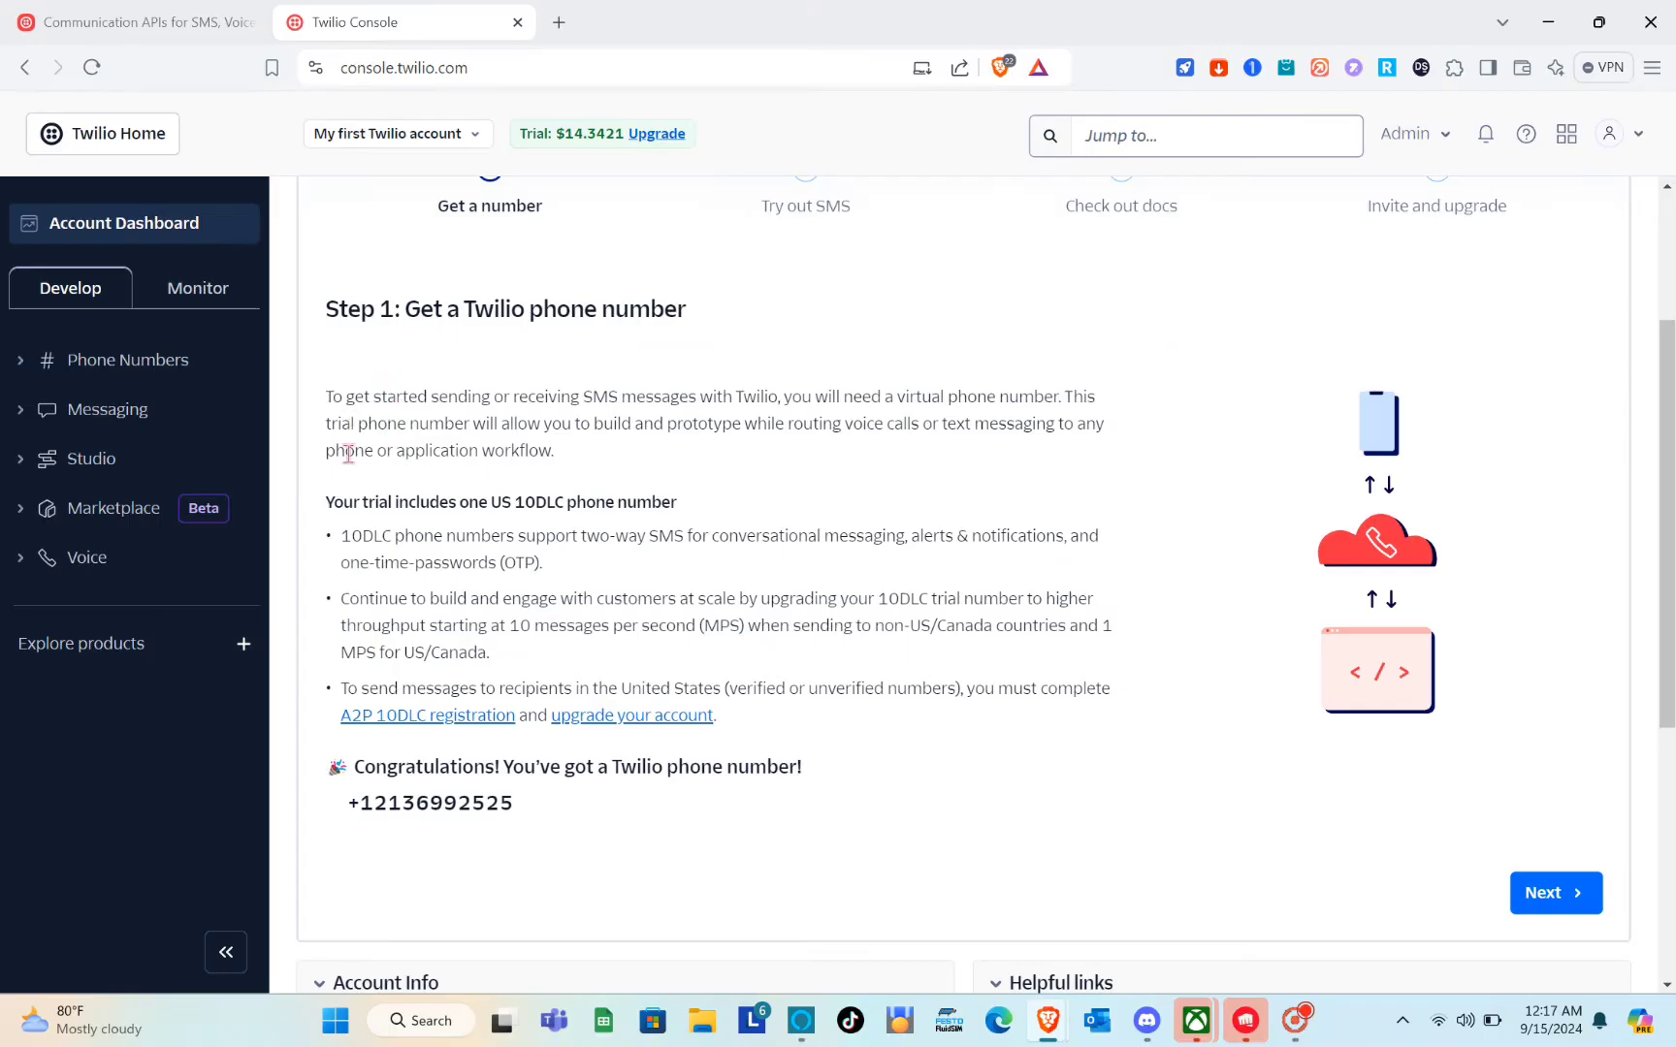
{"action": "scroll", "coordinate": [441, 486], "scroll_direction": "down", "scroll_amount": 2}
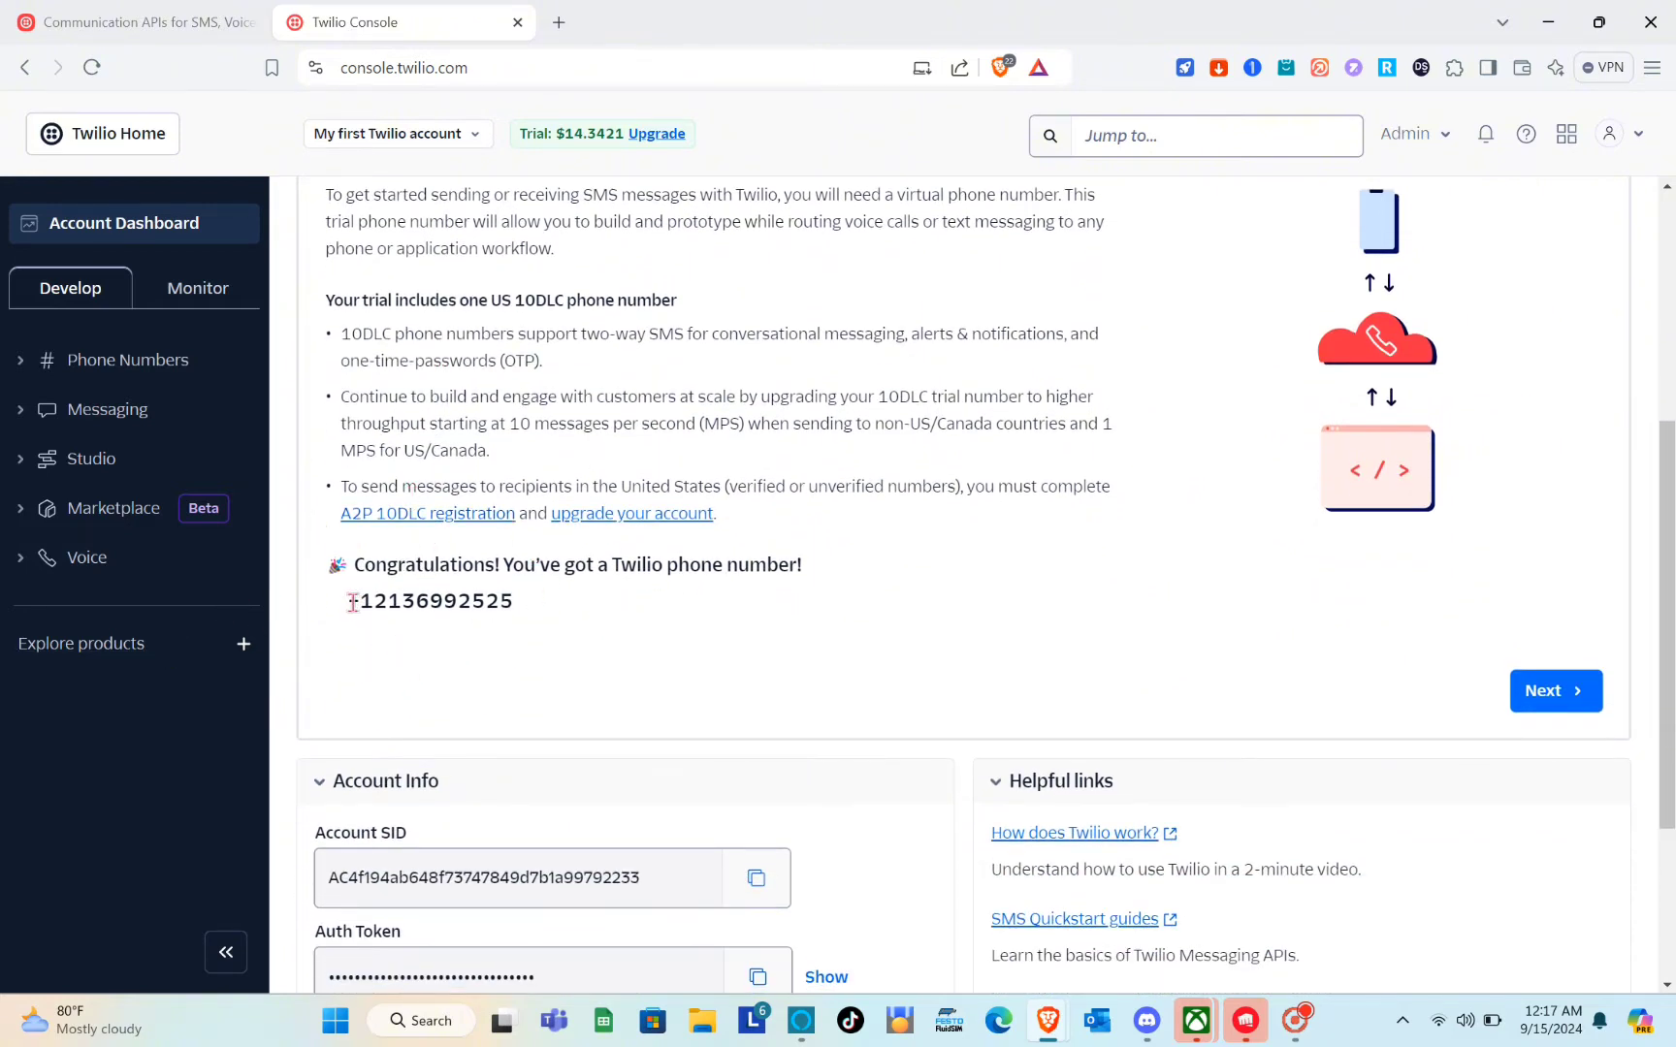
{"action": "left_click_drag", "start_coordinate": [351, 595], "coordinate": [593, 613]}
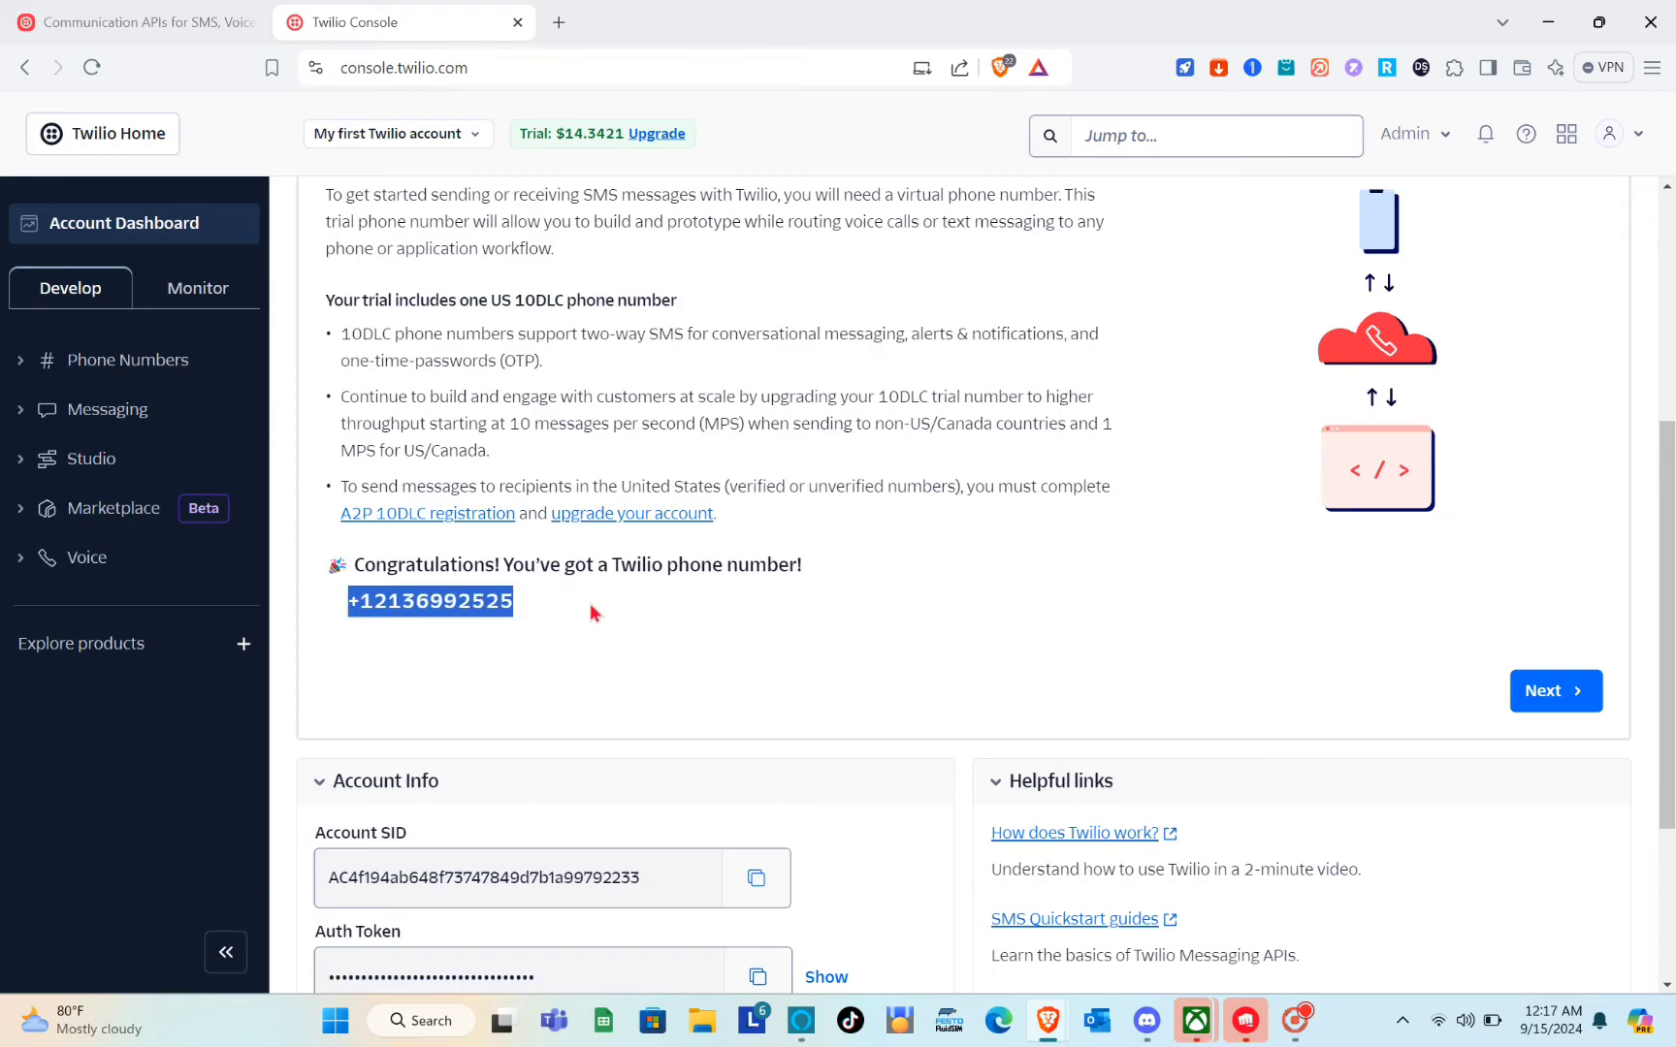
{"action": "left_click", "coordinate": [593, 612]}
{"action": "scroll", "coordinate": [593, 613], "scroll_direction": "down", "scroll_amount": 2}
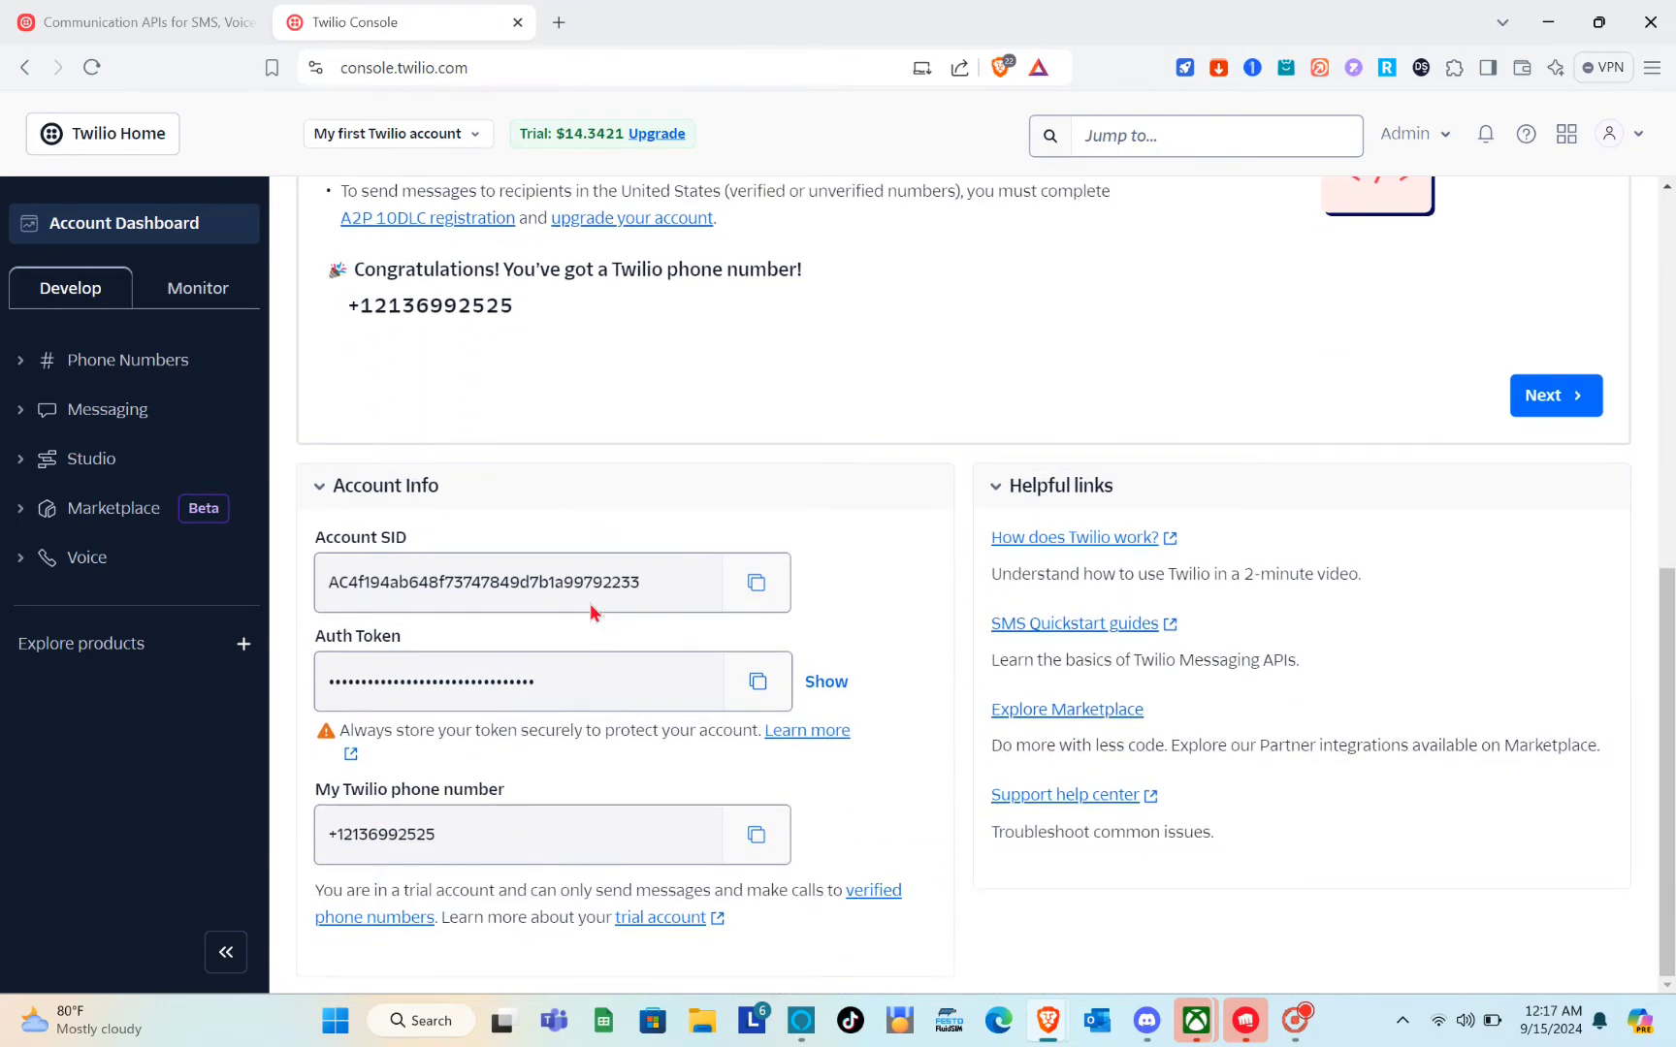
{"action": "left_click_drag", "start_coordinate": [323, 800], "coordinate": [524, 798]}
{"action": "left_click", "coordinate": [524, 836]}
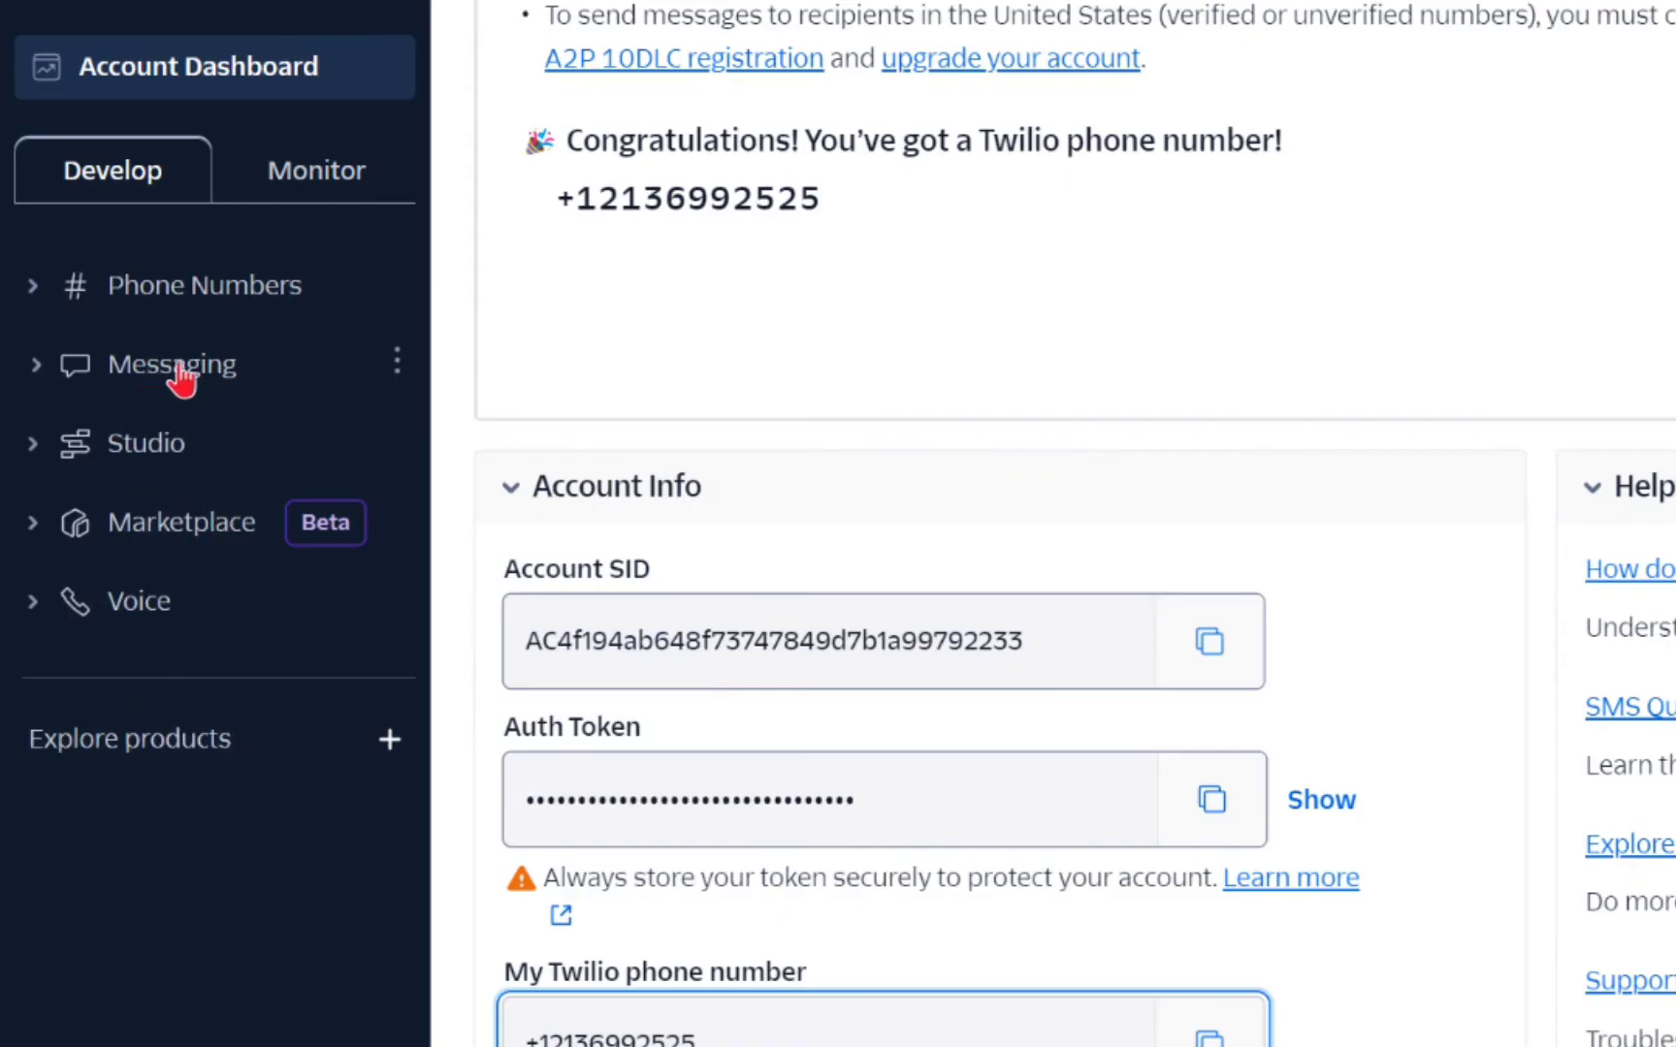
- Reach Messaging Overview from the sidebar, then again via the Explore Products Messaging card
{"action": "left_click", "coordinate": [113, 418]}
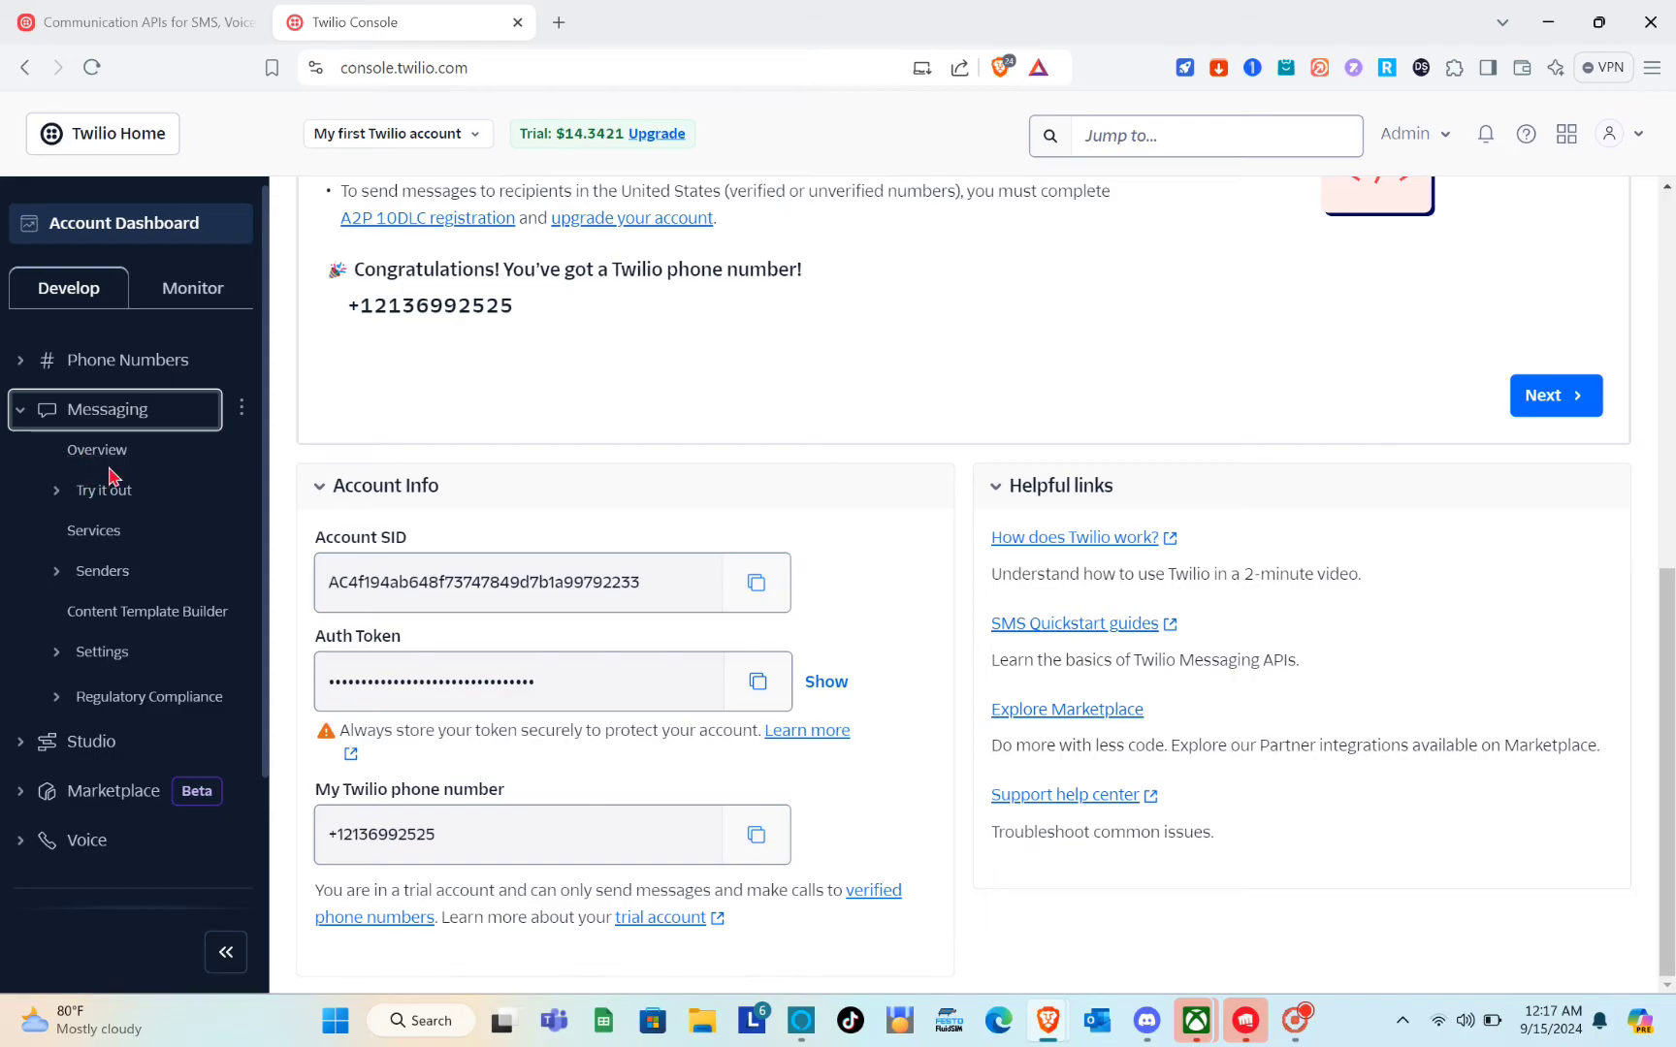
{"action": "left_click", "coordinate": [109, 454]}
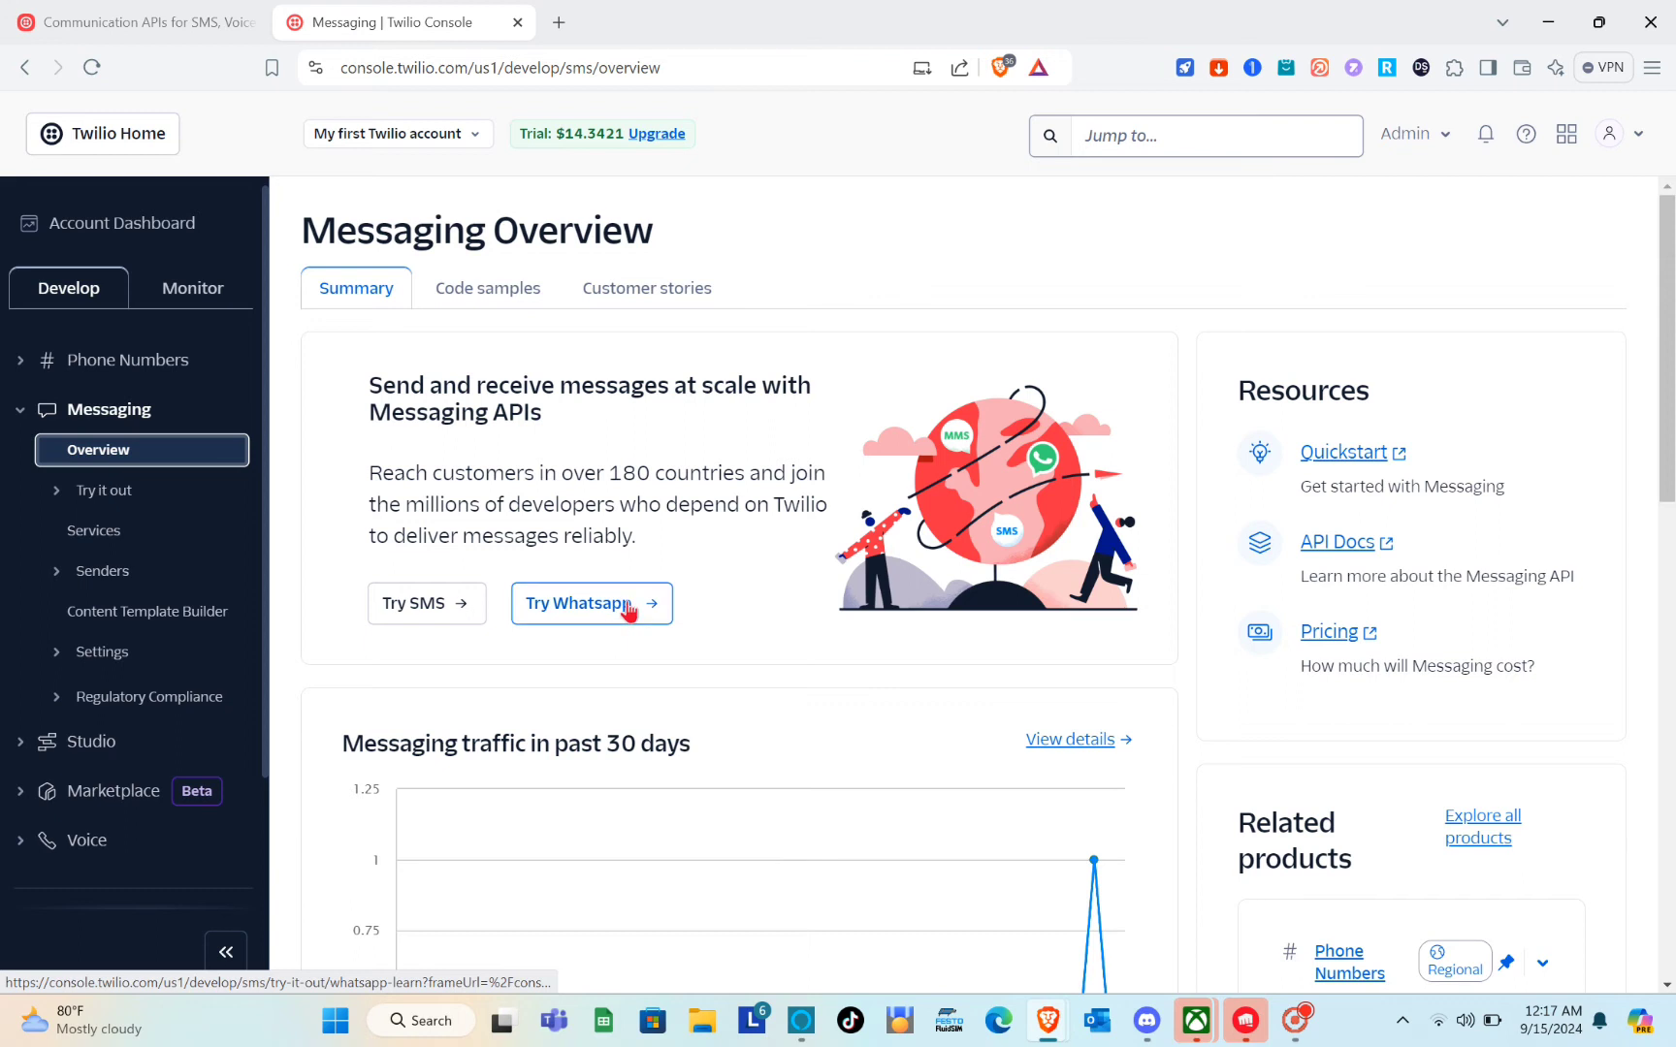
{"action": "scroll", "coordinate": [628, 608], "scroll_direction": "down", "scroll_amount": 2}
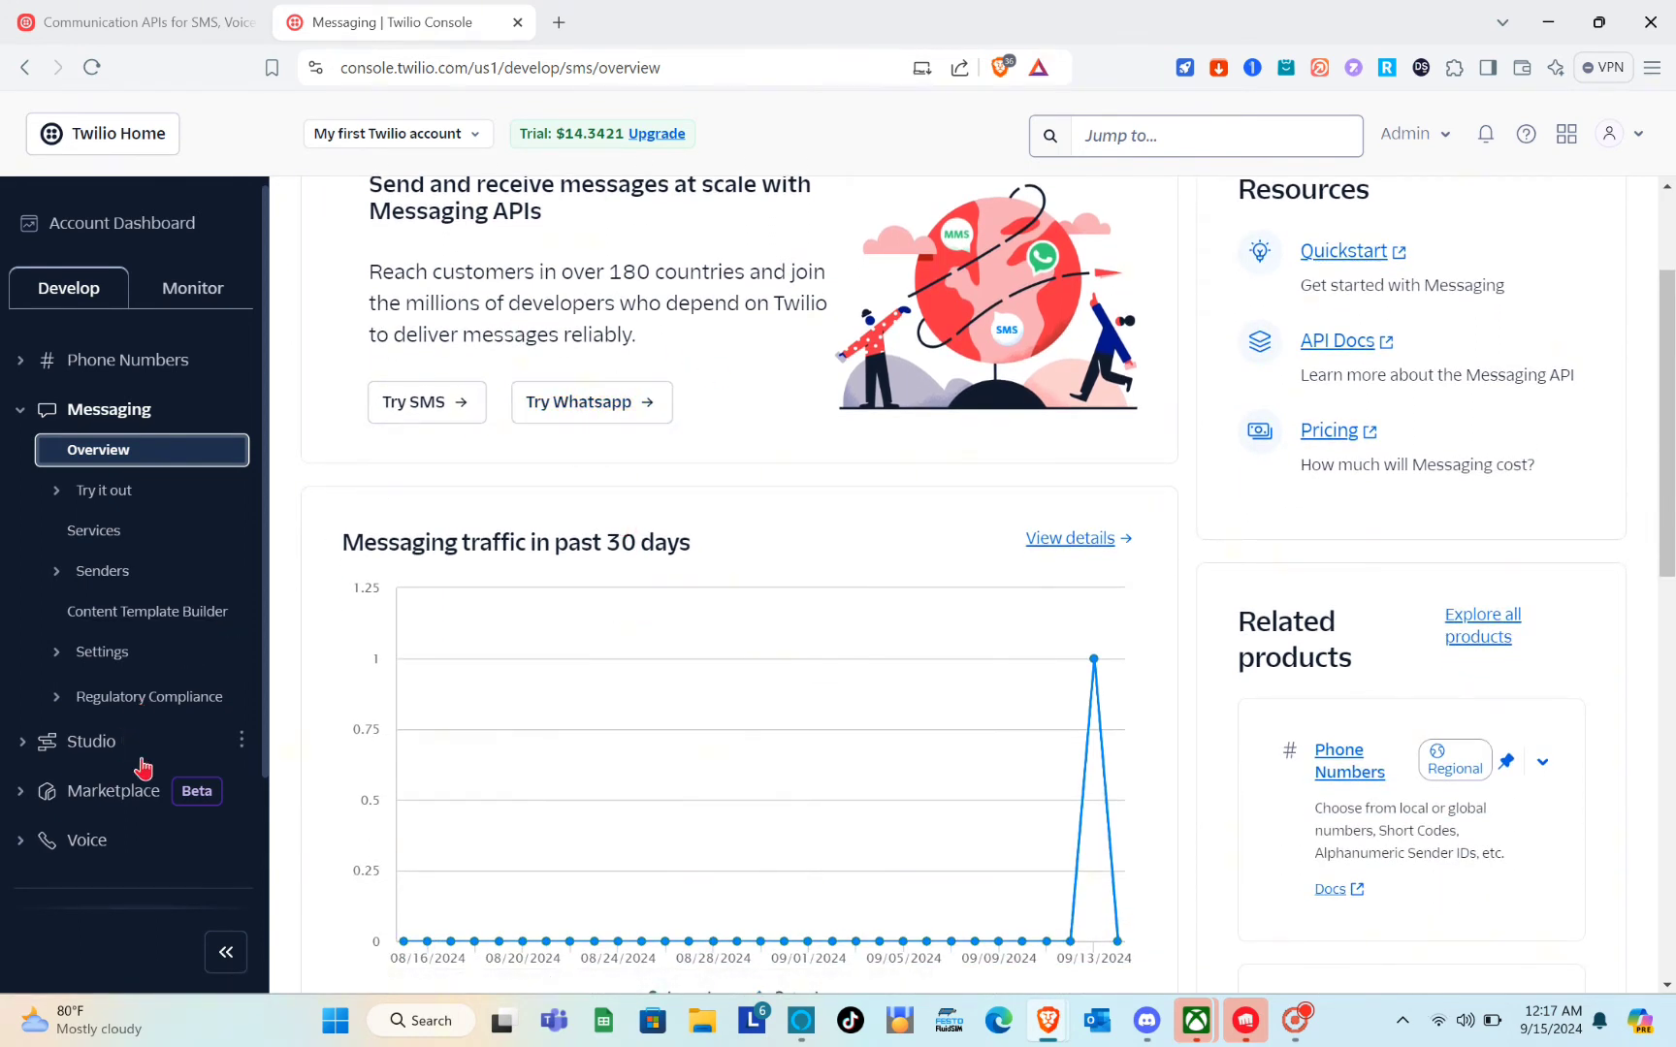
{"action": "scroll", "coordinate": [143, 768], "scroll_direction": "down", "scroll_amount": 2}
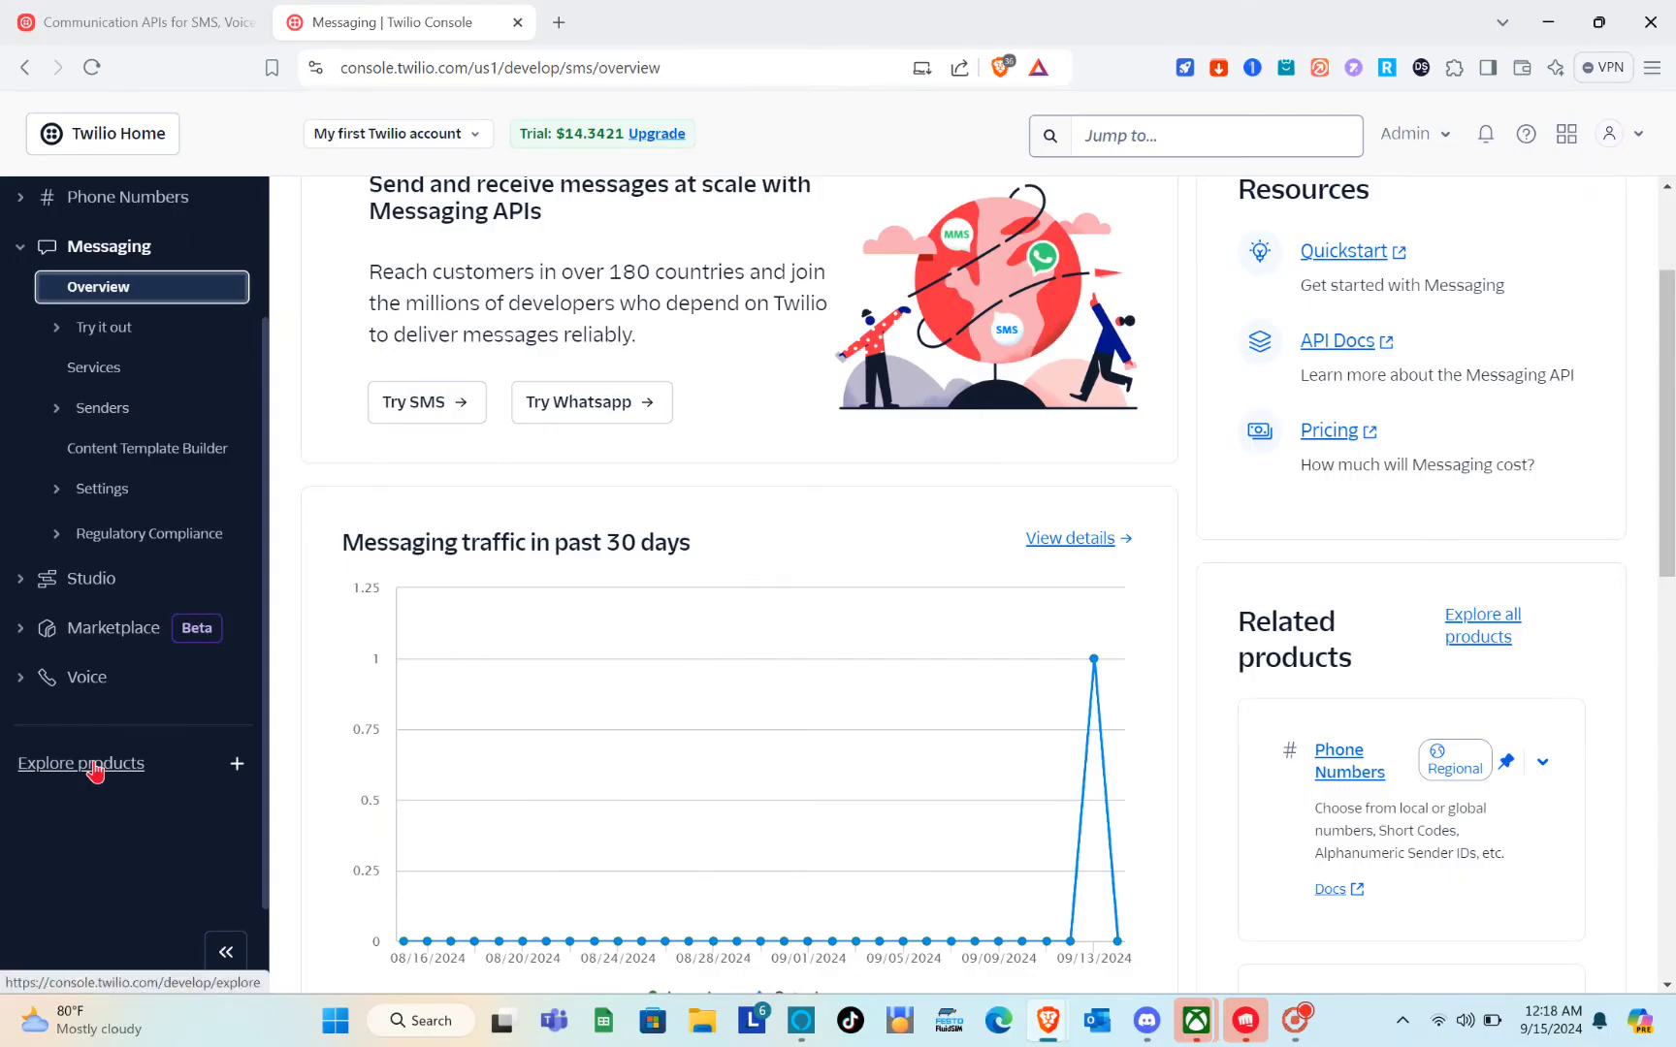
{"action": "left_click", "coordinate": [94, 766]}
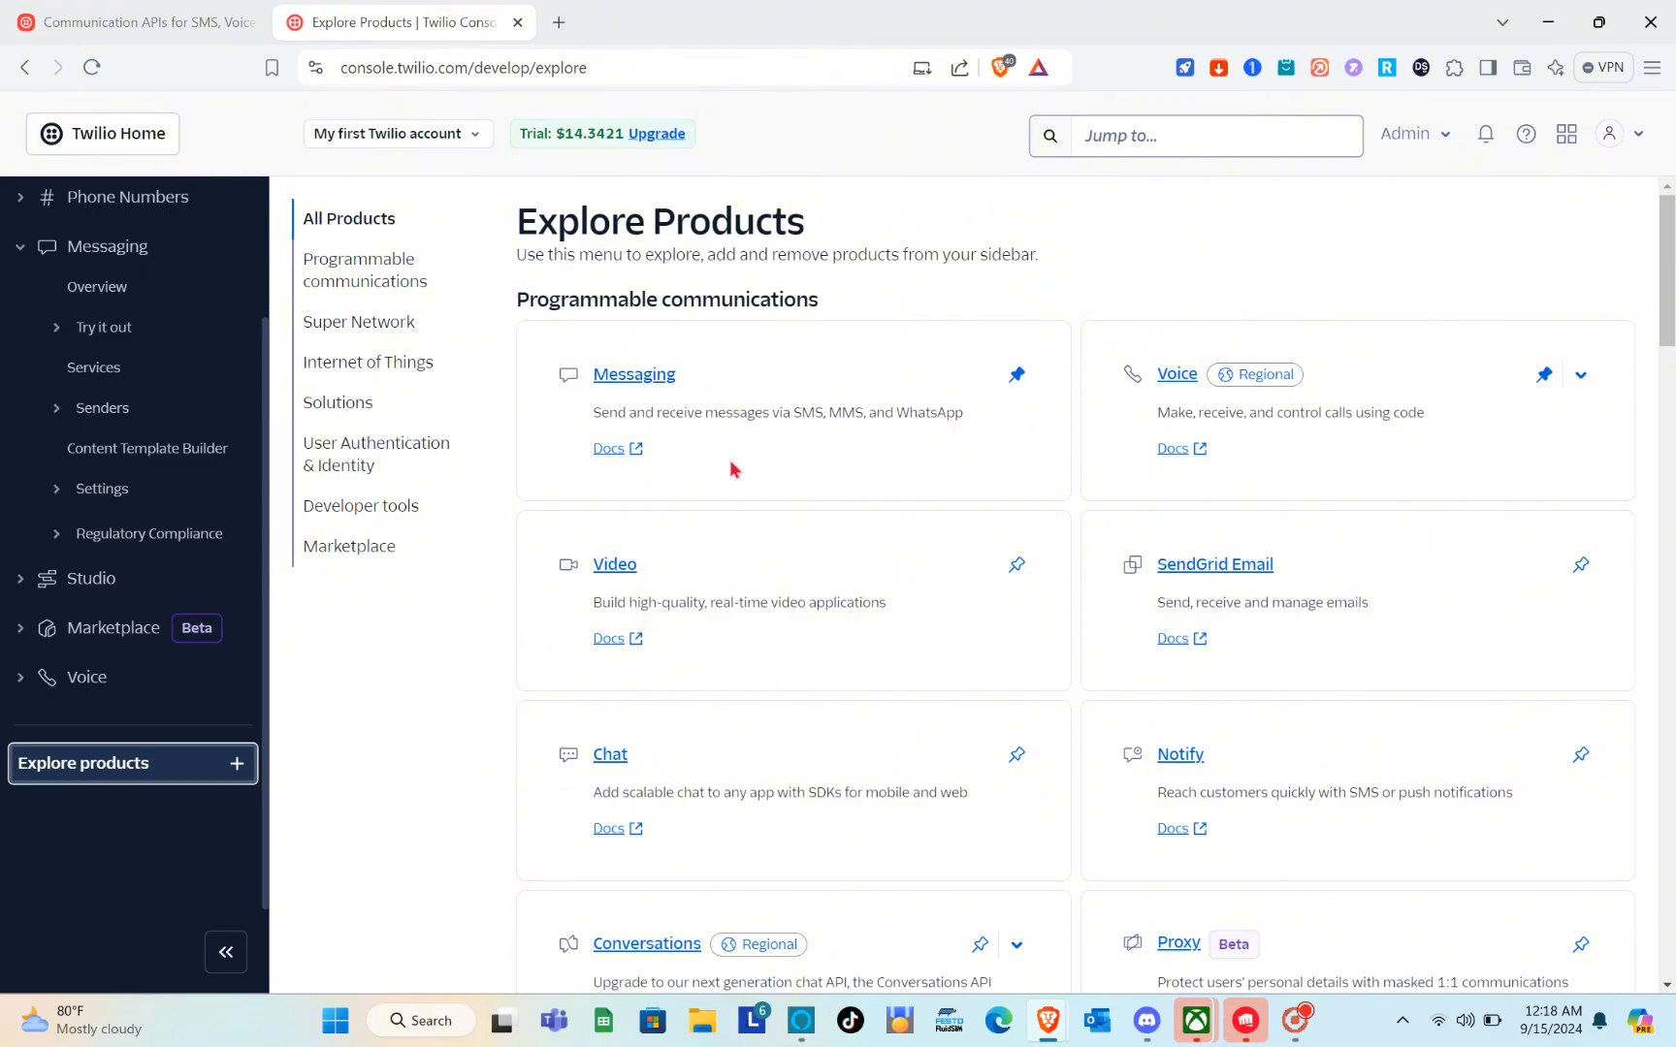
{"action": "left_click", "coordinate": [634, 381]}
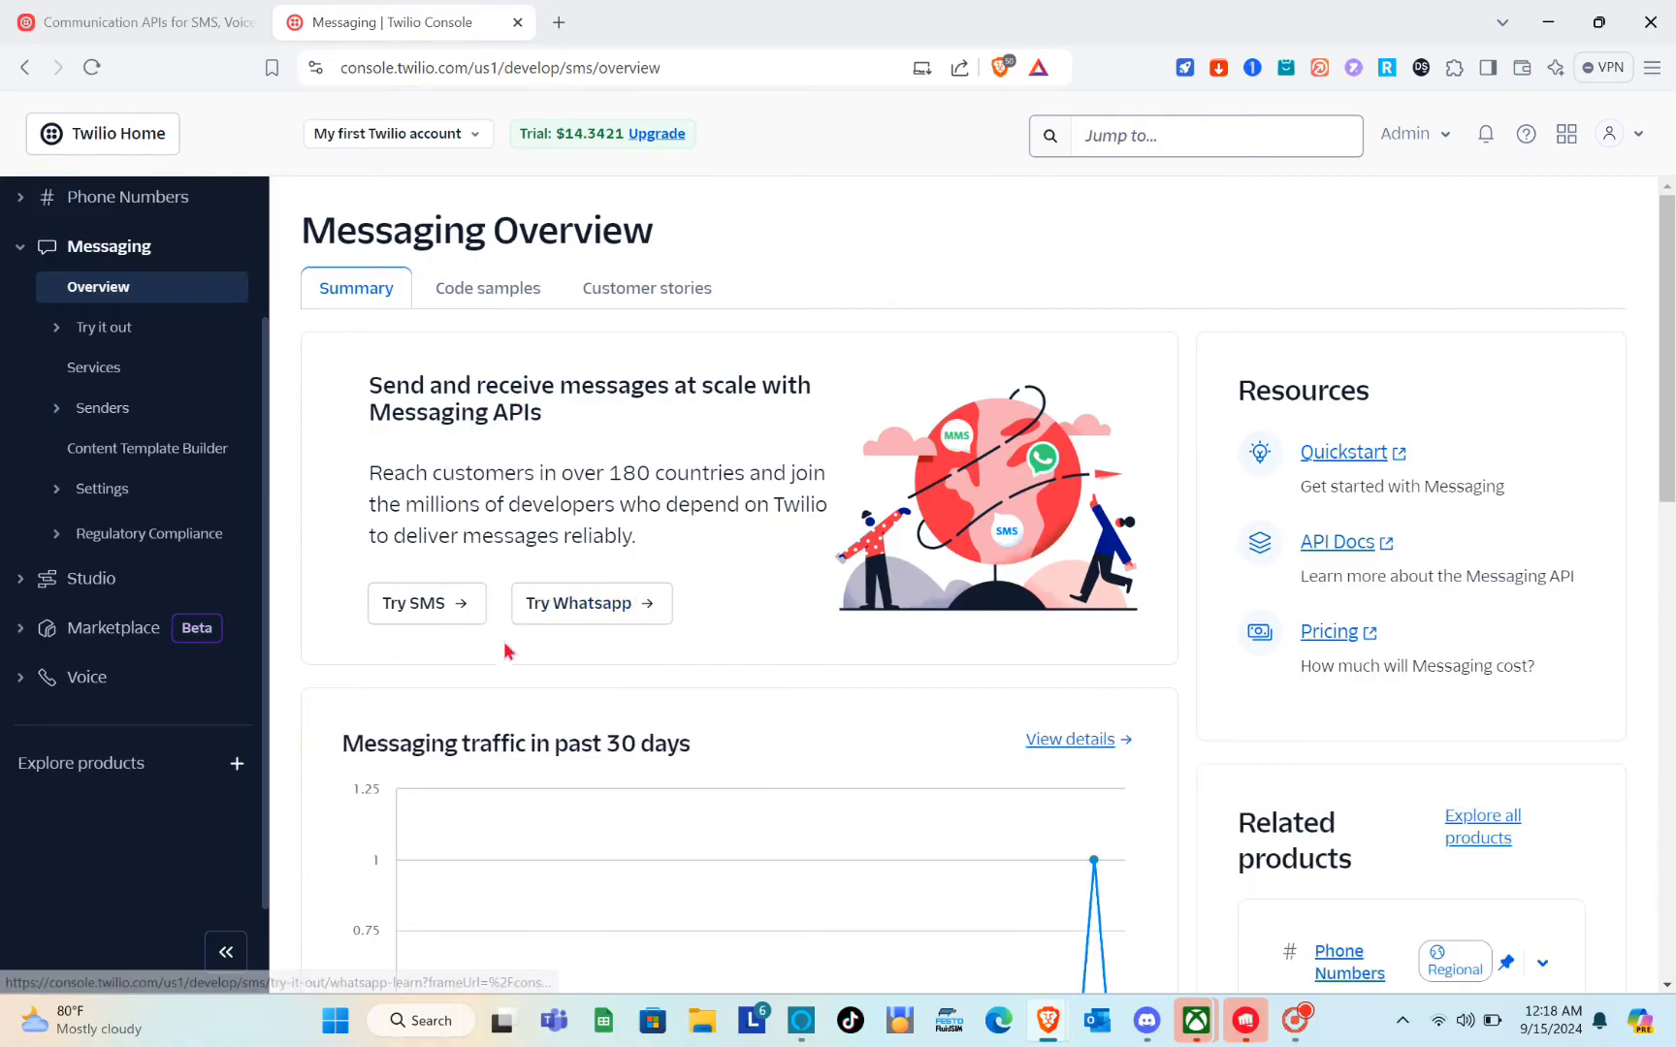
- Choose Try WhatsApp, accept the sandbox terms checkbox, and confirm activation
{"action": "left_click", "coordinate": [564, 613]}
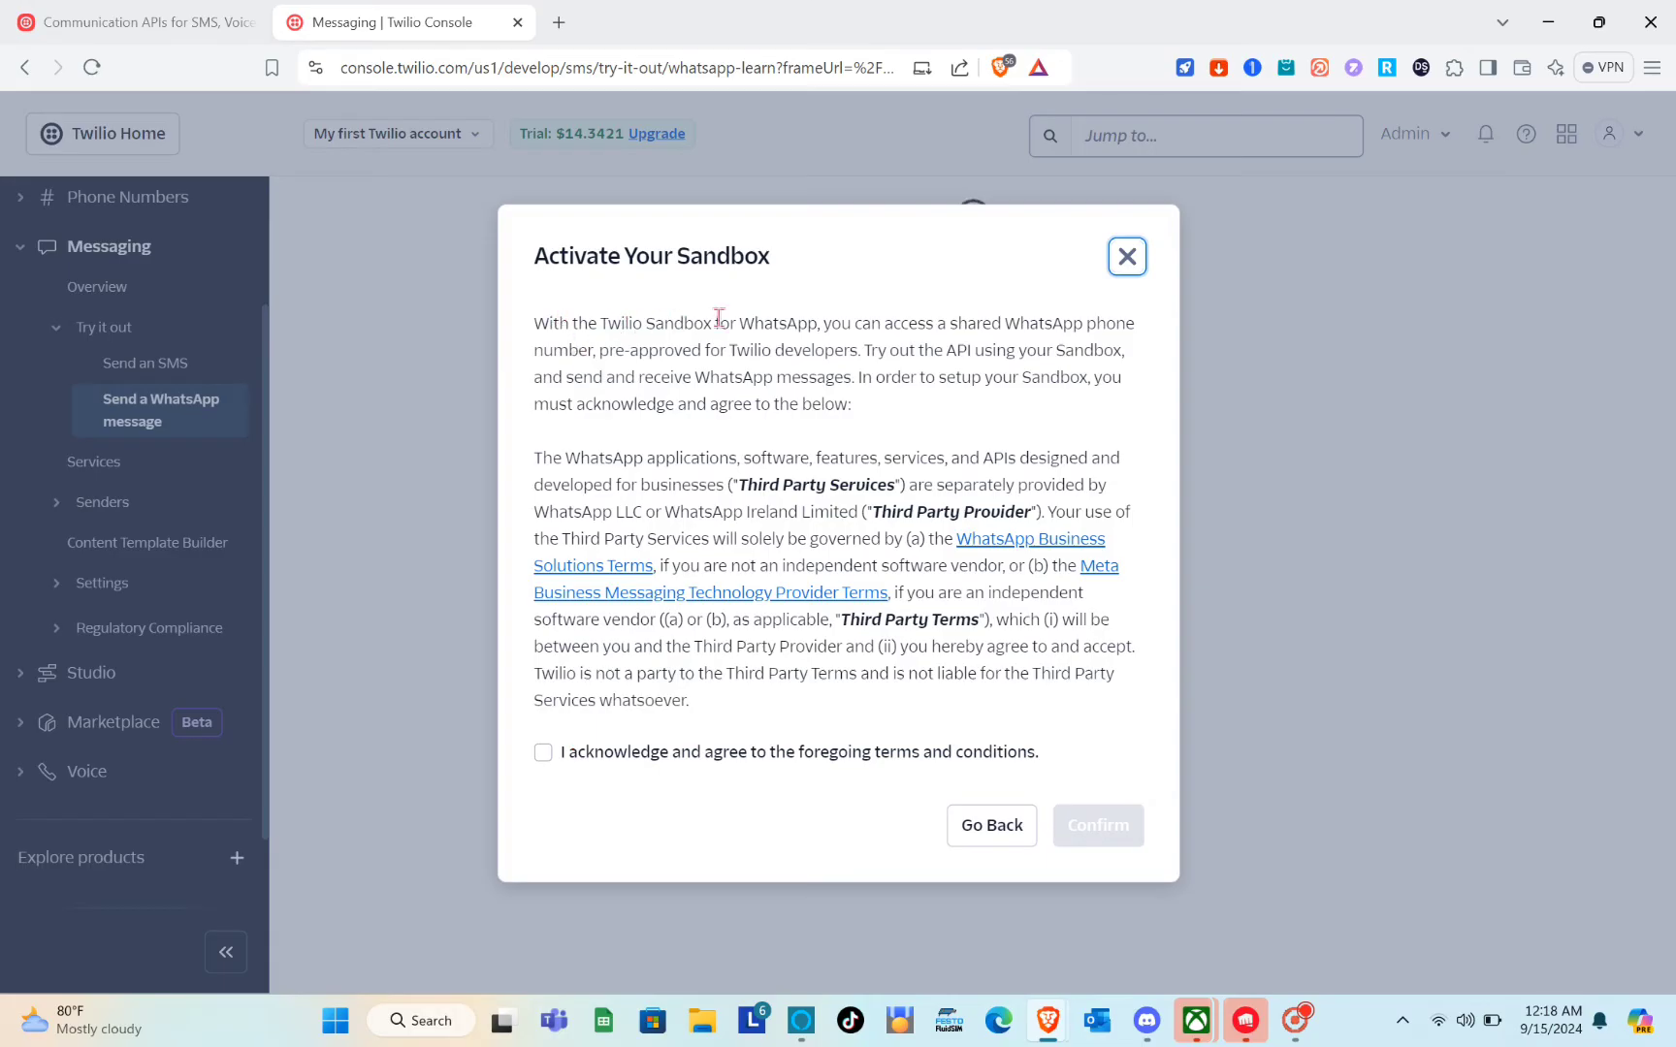
{"action": "left_click_drag", "start_coordinate": [536, 257], "coordinate": [879, 258]}
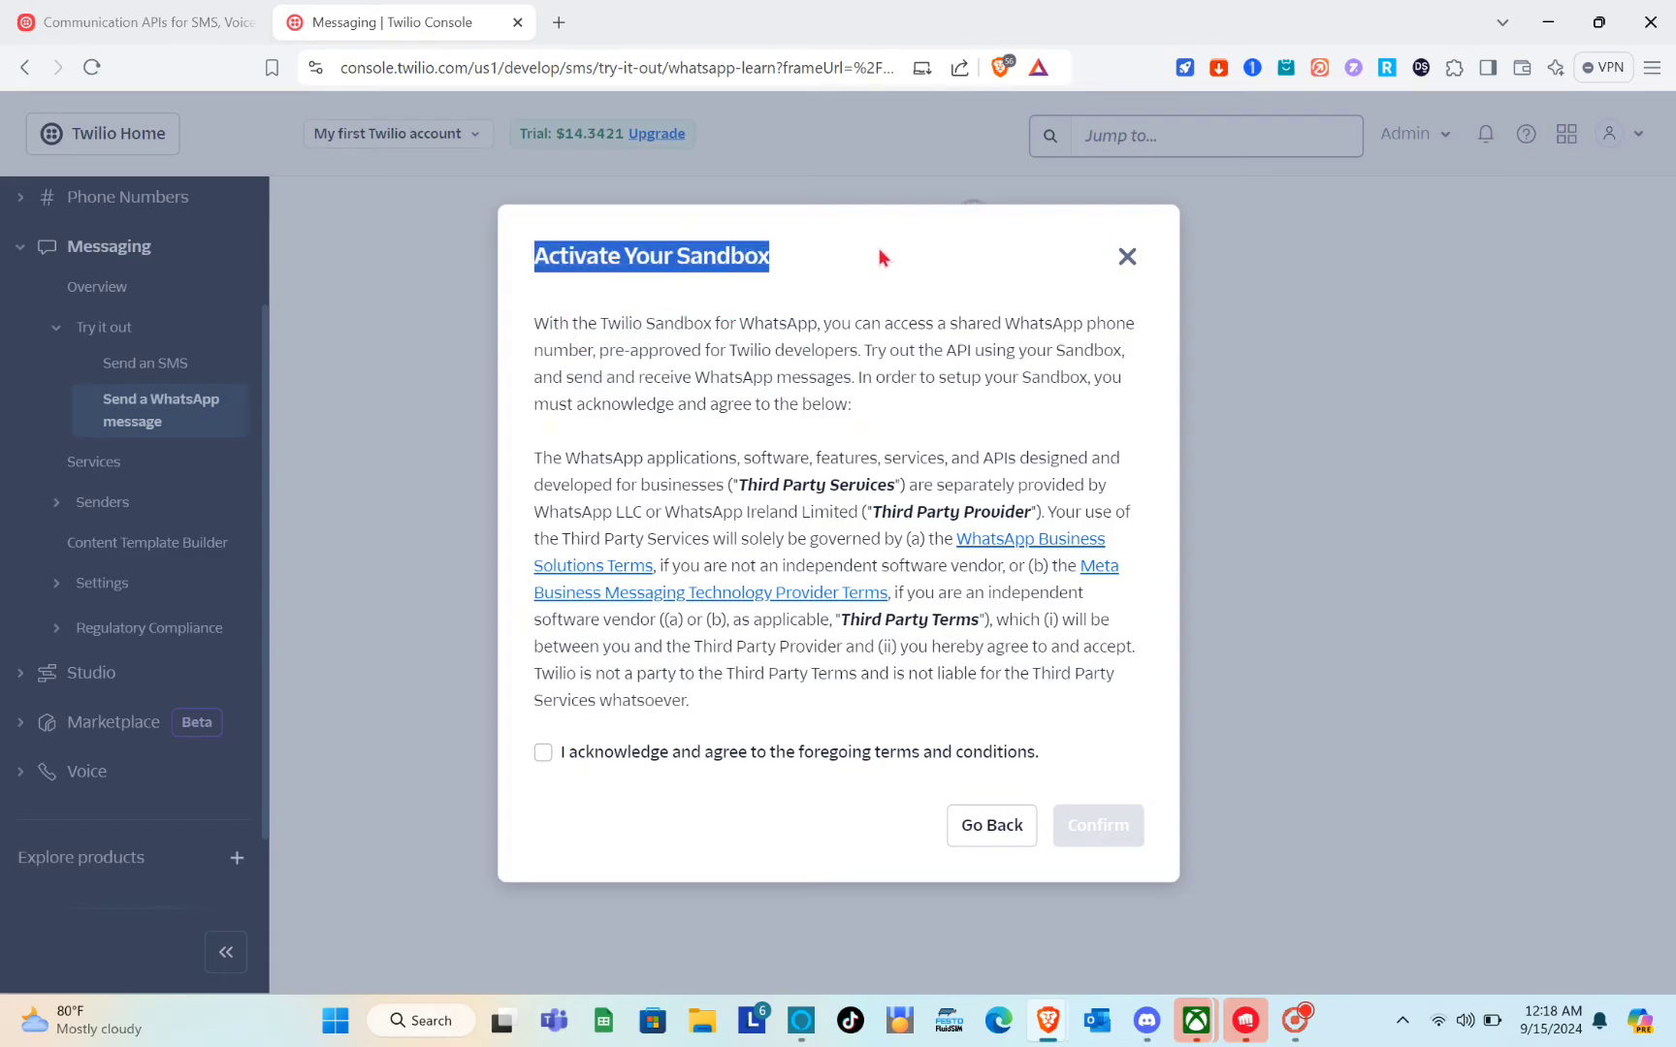
{"action": "left_click", "coordinate": [881, 258]}
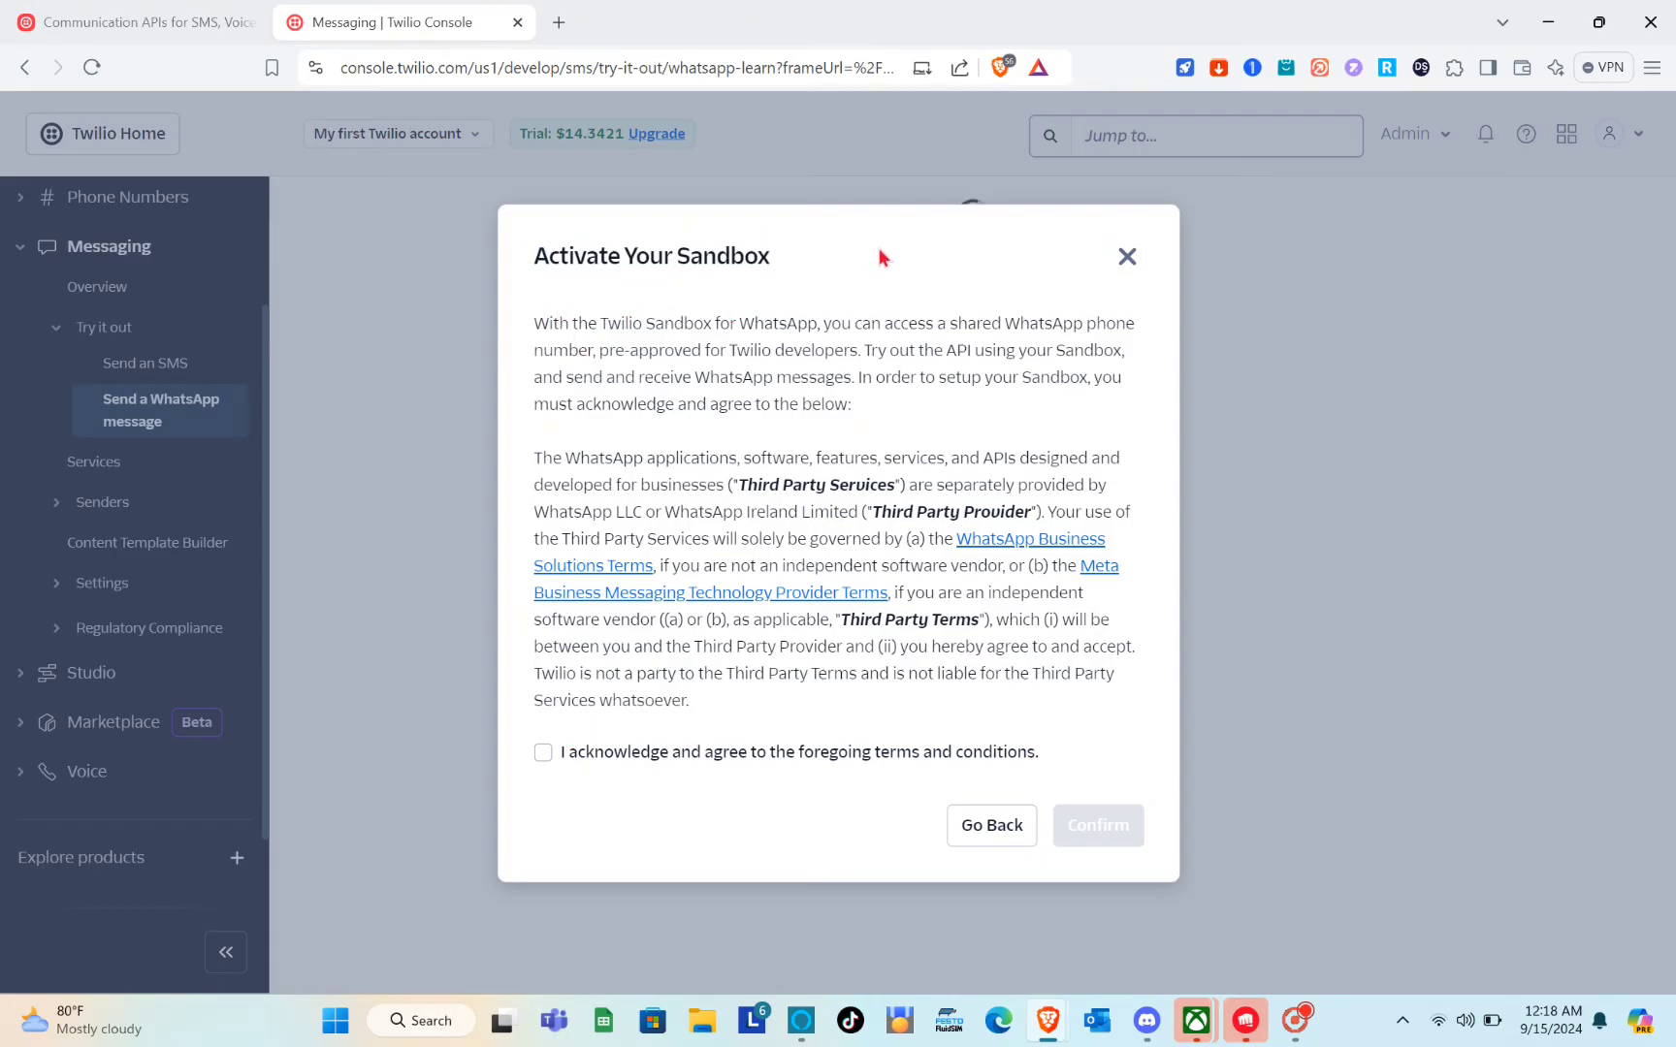
{"action": "left_click", "coordinate": [543, 753]}
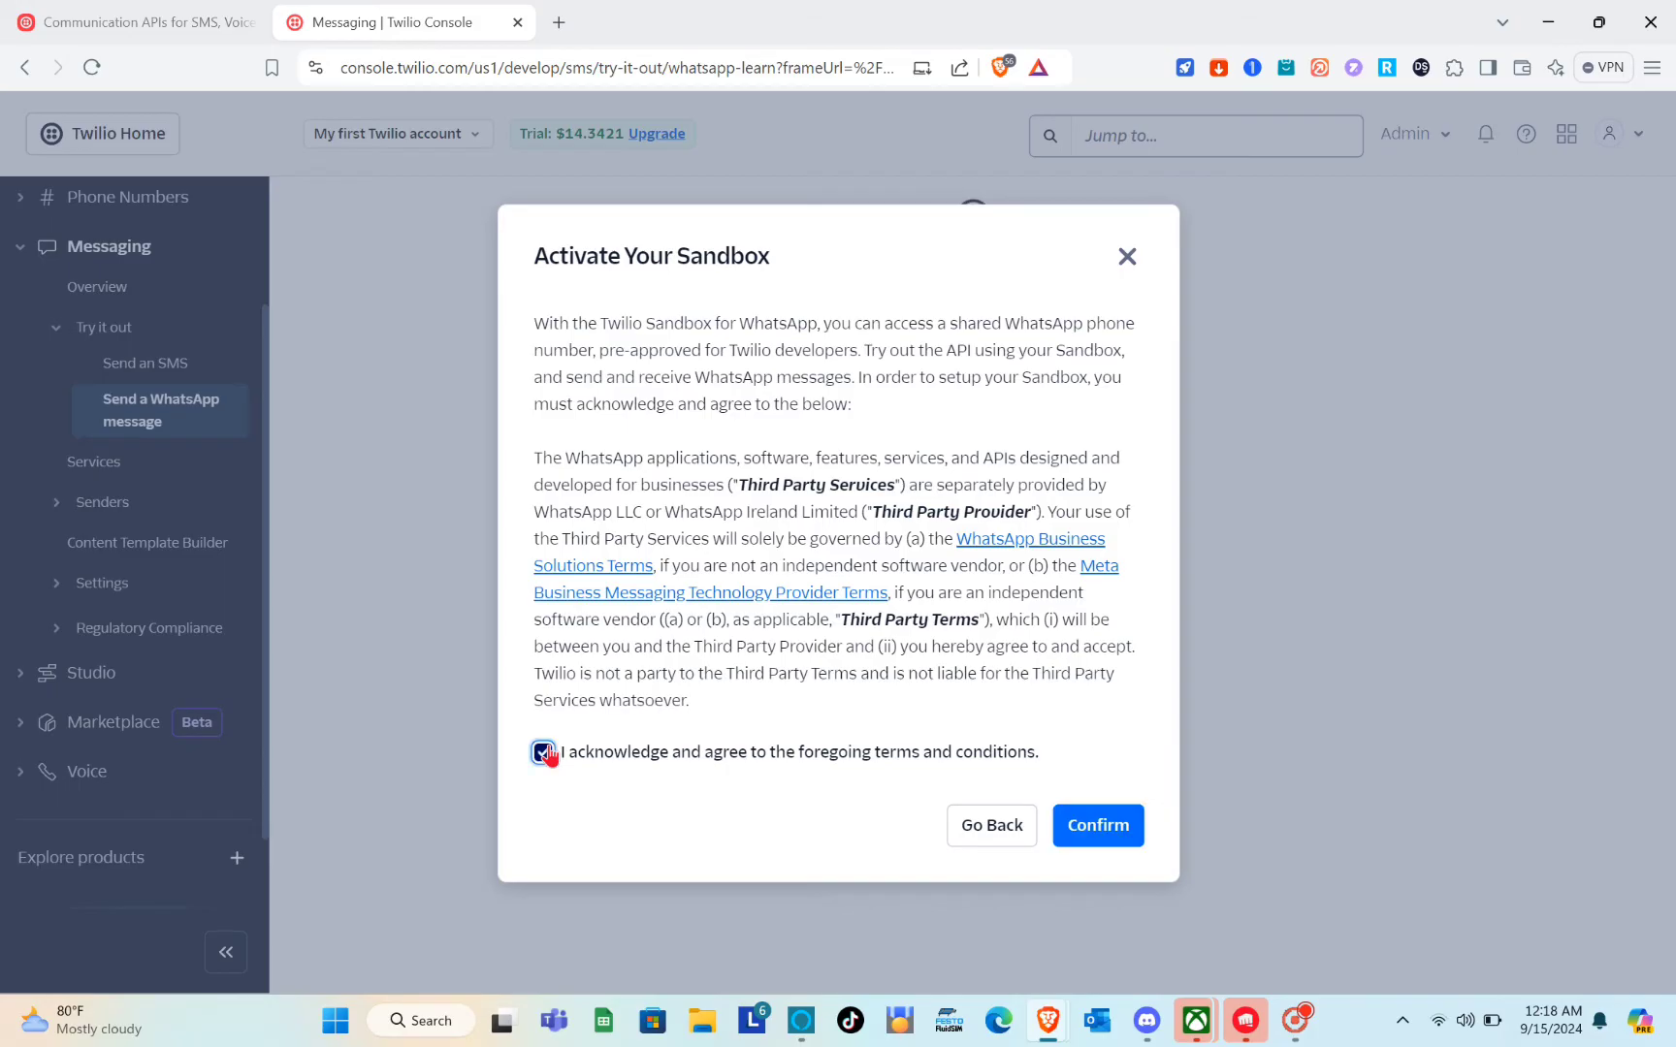
{"action": "left_click", "coordinate": [1090, 831]}
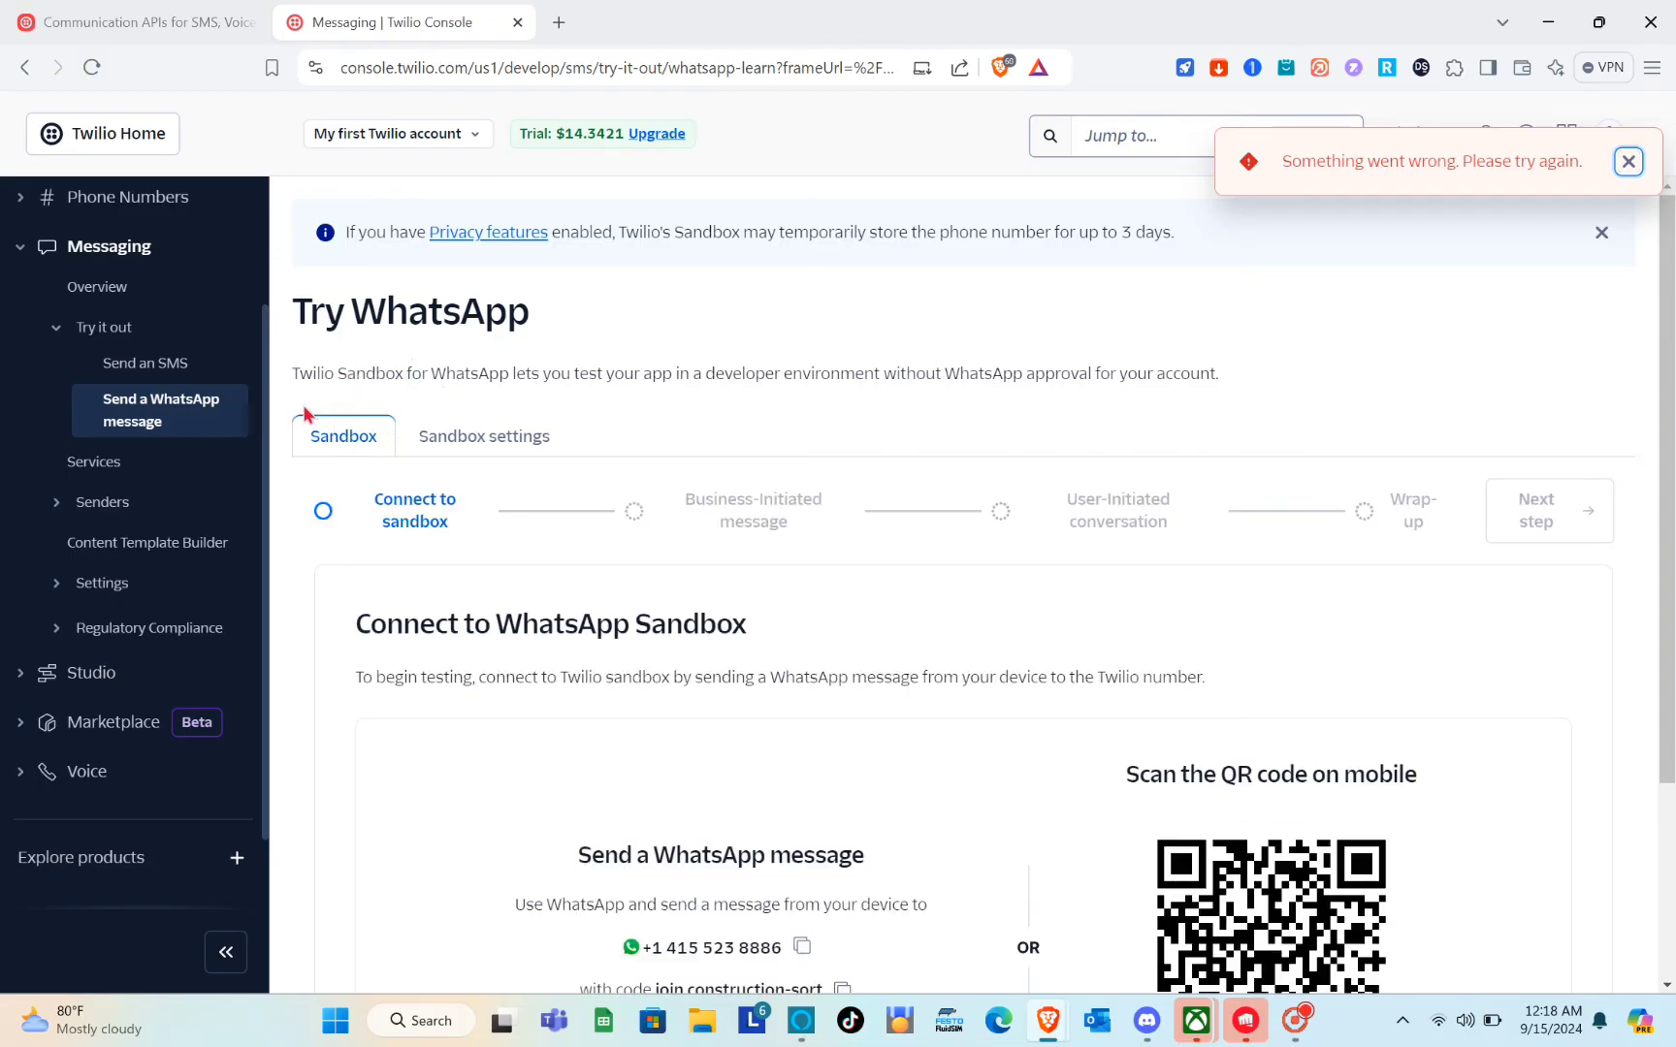
- Read the sandbox connection instructions and scroll down to the join code
{"action": "left_click_drag", "start_coordinate": [293, 372], "coordinate": [1271, 374]}
{"action": "left_click", "coordinate": [1271, 374]}
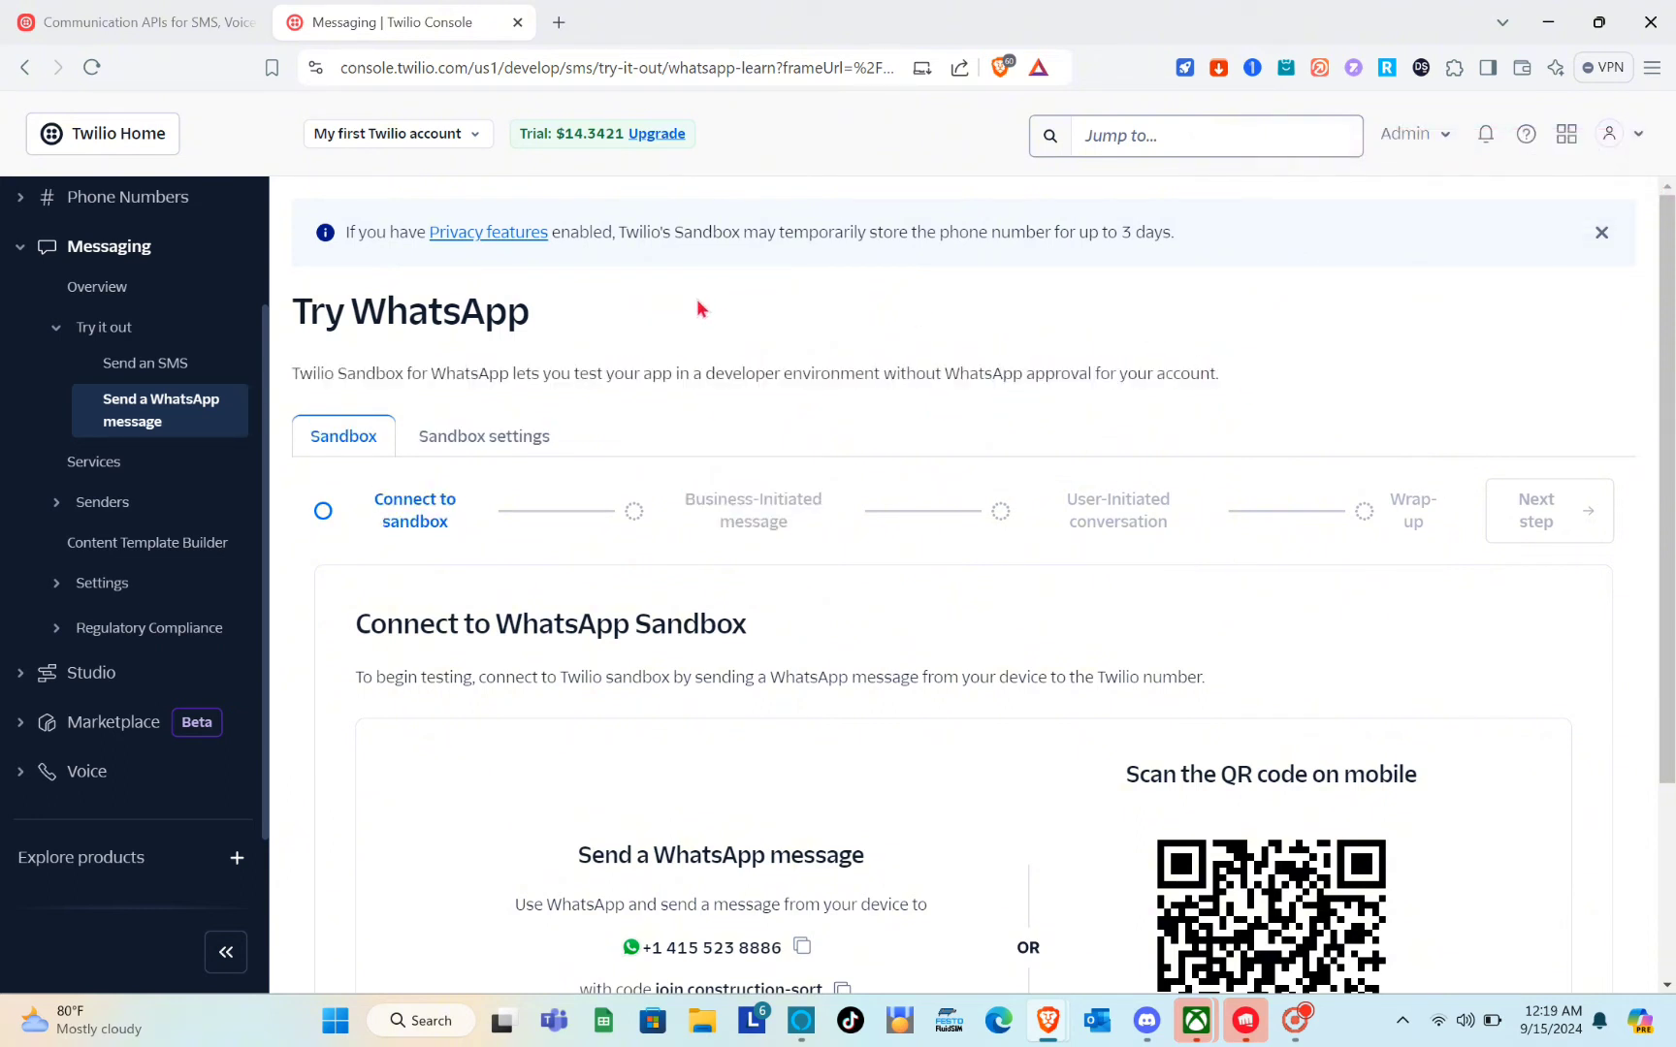
{"action": "scroll", "coordinate": [696, 341], "scroll_direction": "down", "scroll_amount": 3}
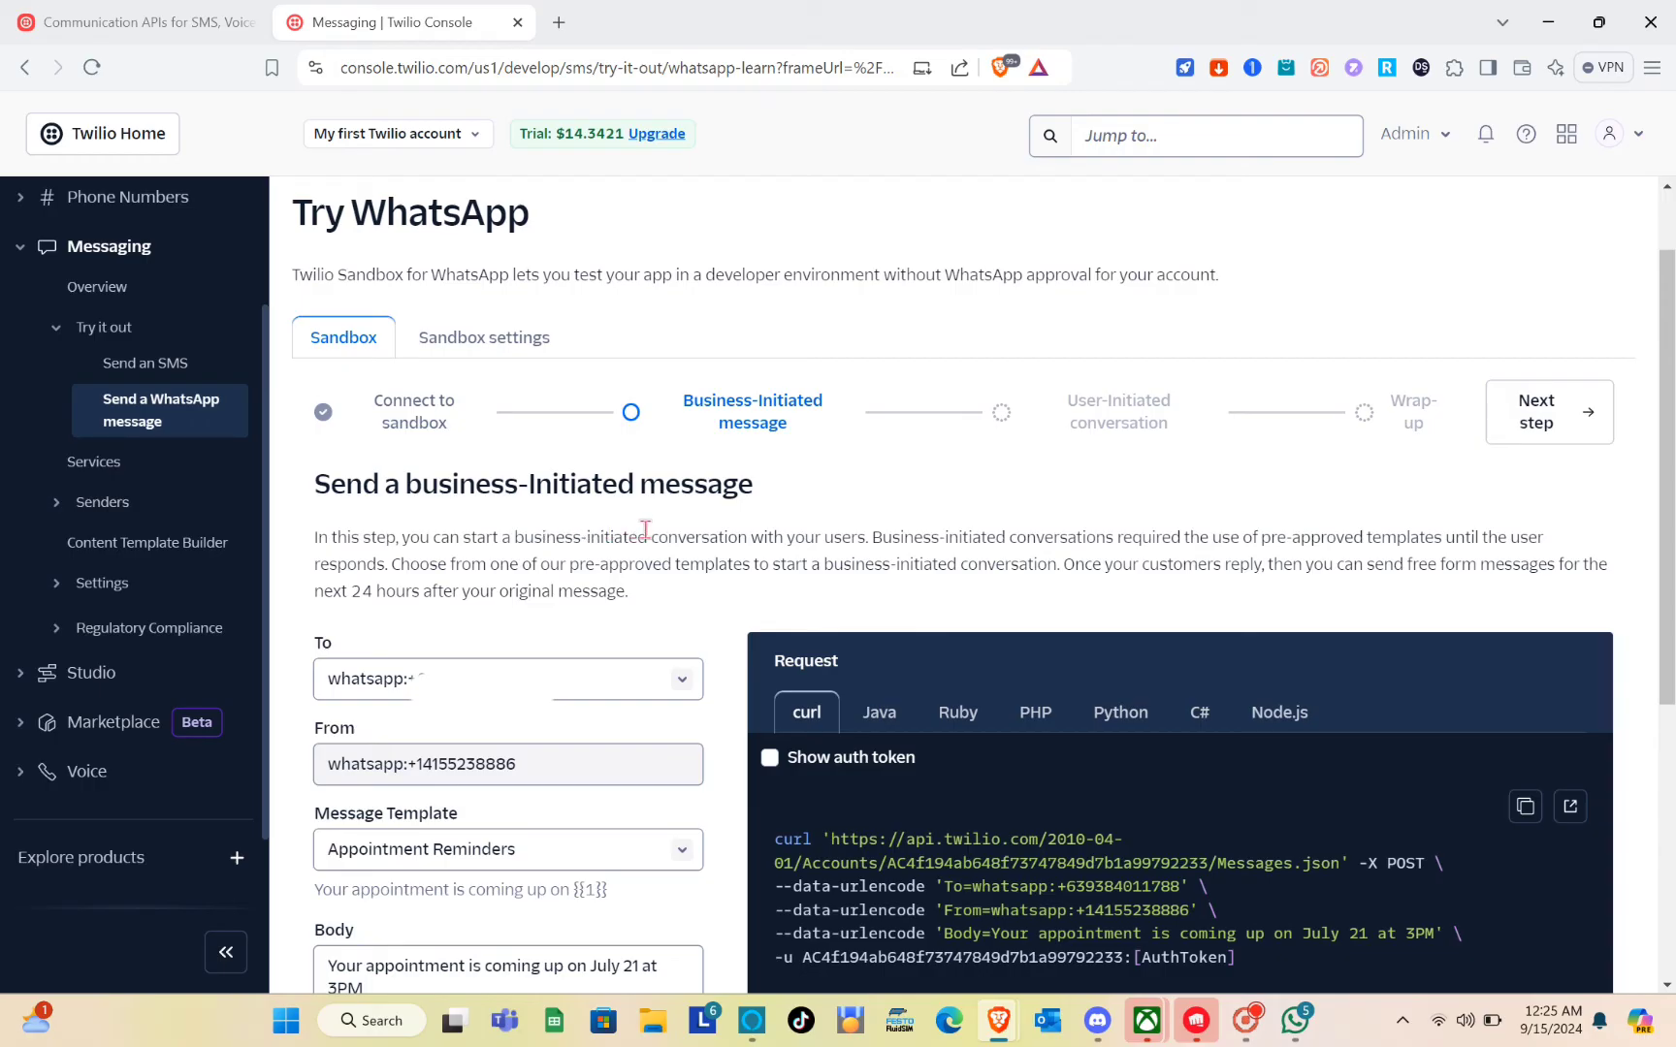
- Check the recipient WhatsApp number and the sandbox sender number
{"action": "scroll", "coordinate": [636, 580], "scroll_direction": "down", "scroll_amount": 4}
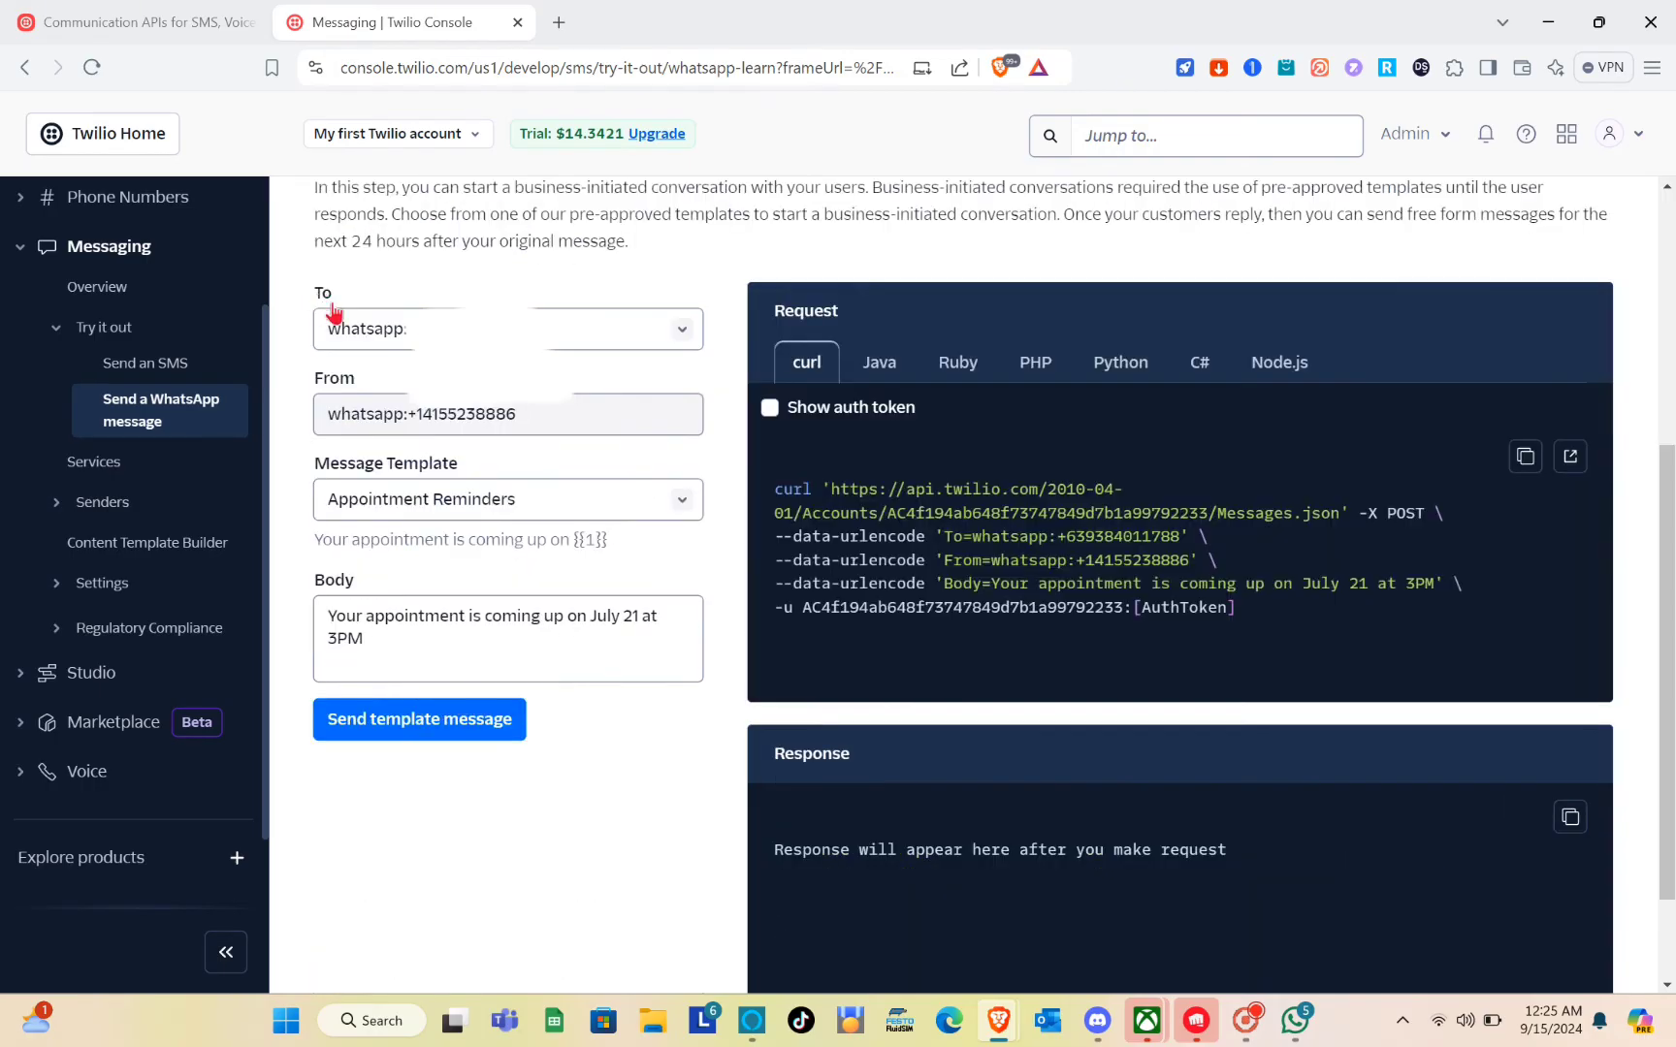
{"action": "left_click", "coordinate": [335, 320]}
{"action": "left_click", "coordinate": [650, 334]}
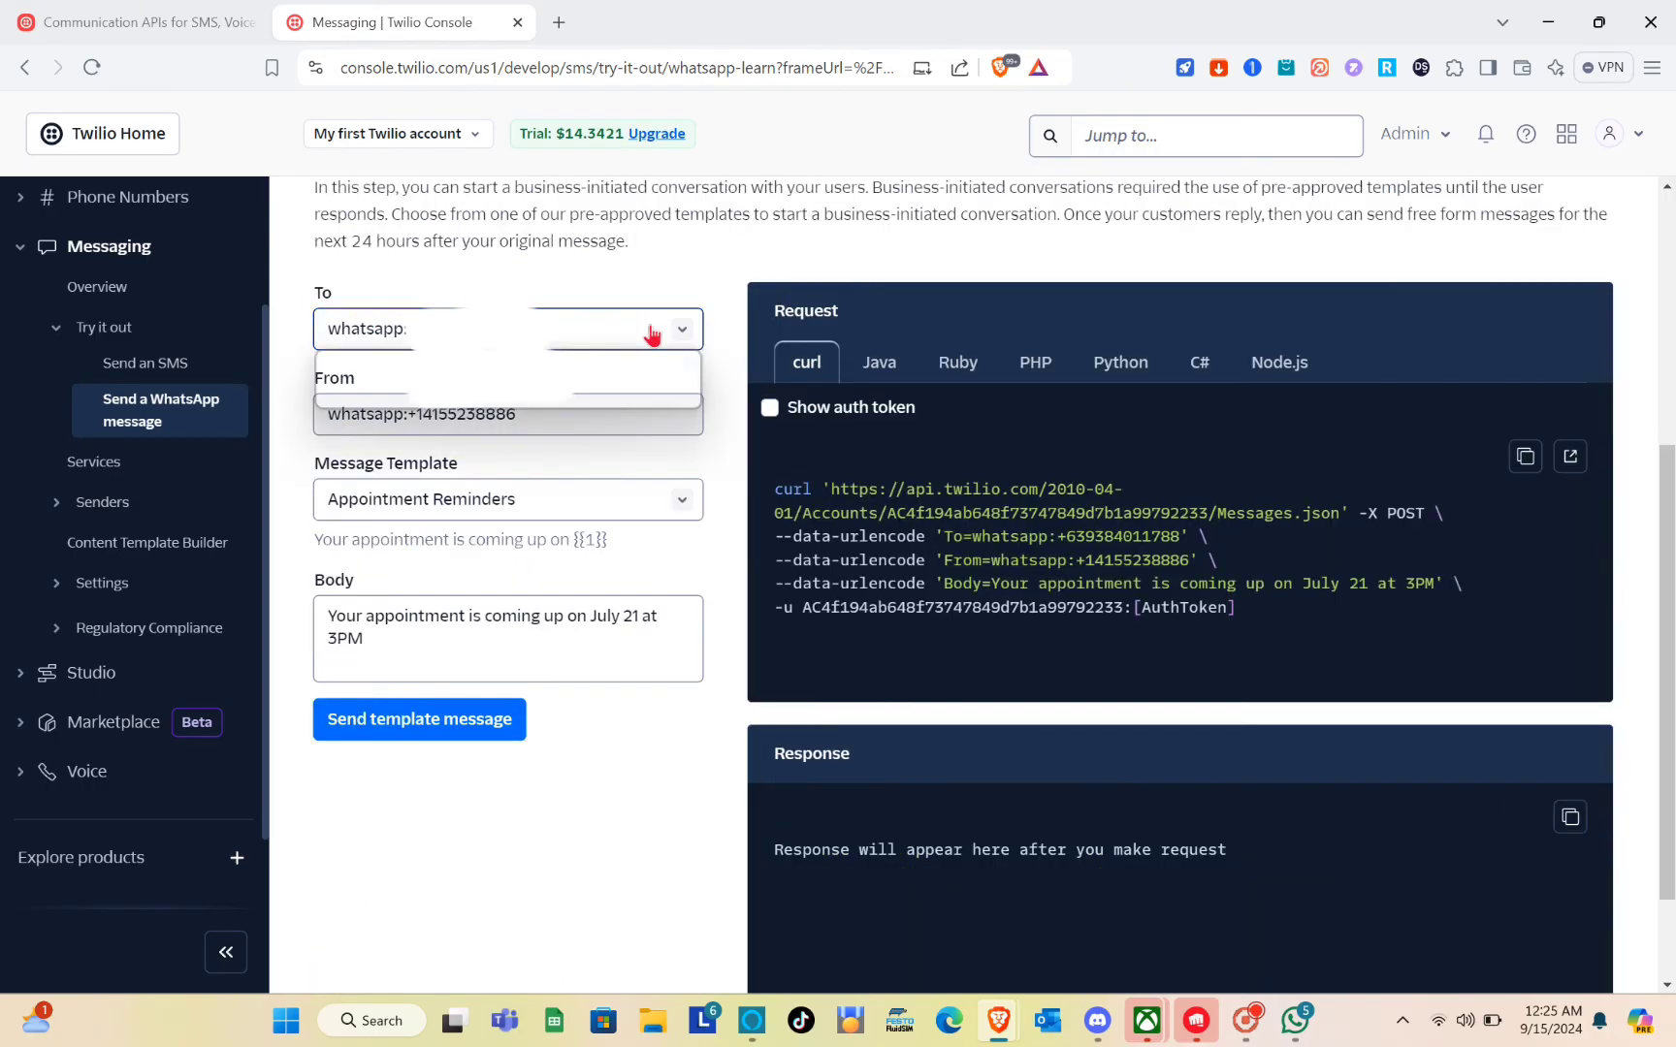
{"action": "left_click", "coordinate": [649, 334]}
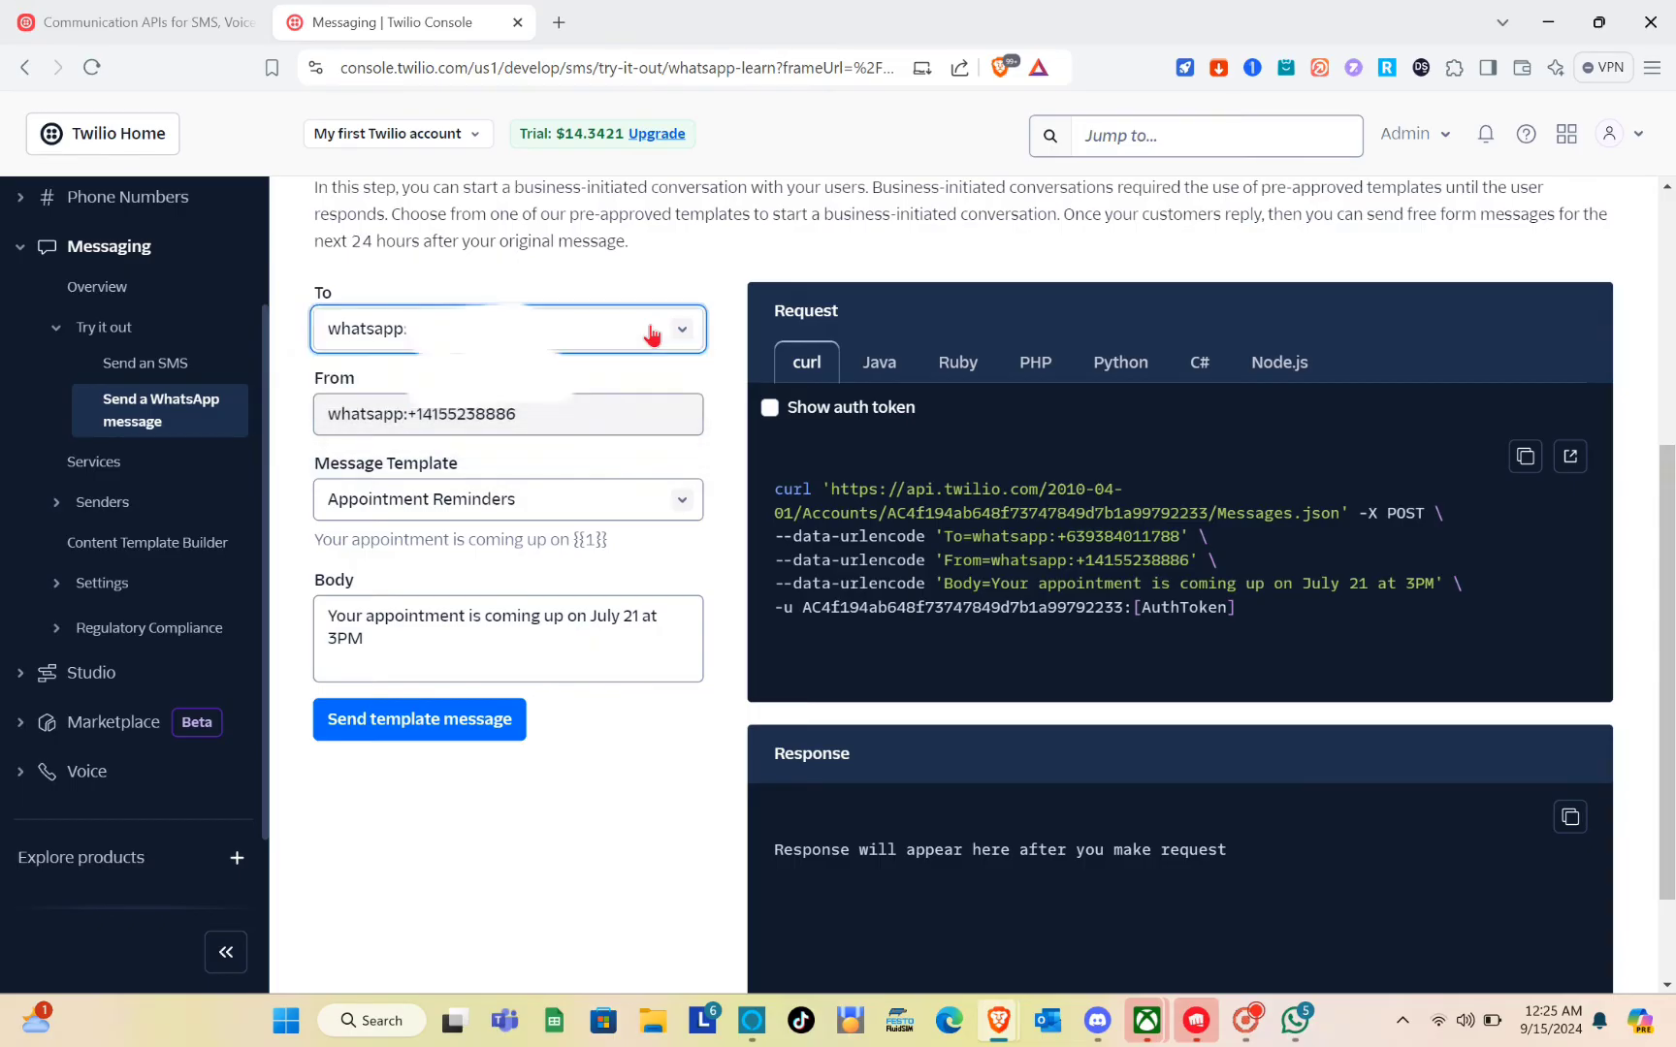
{"action": "left_click", "coordinate": [553, 427]}
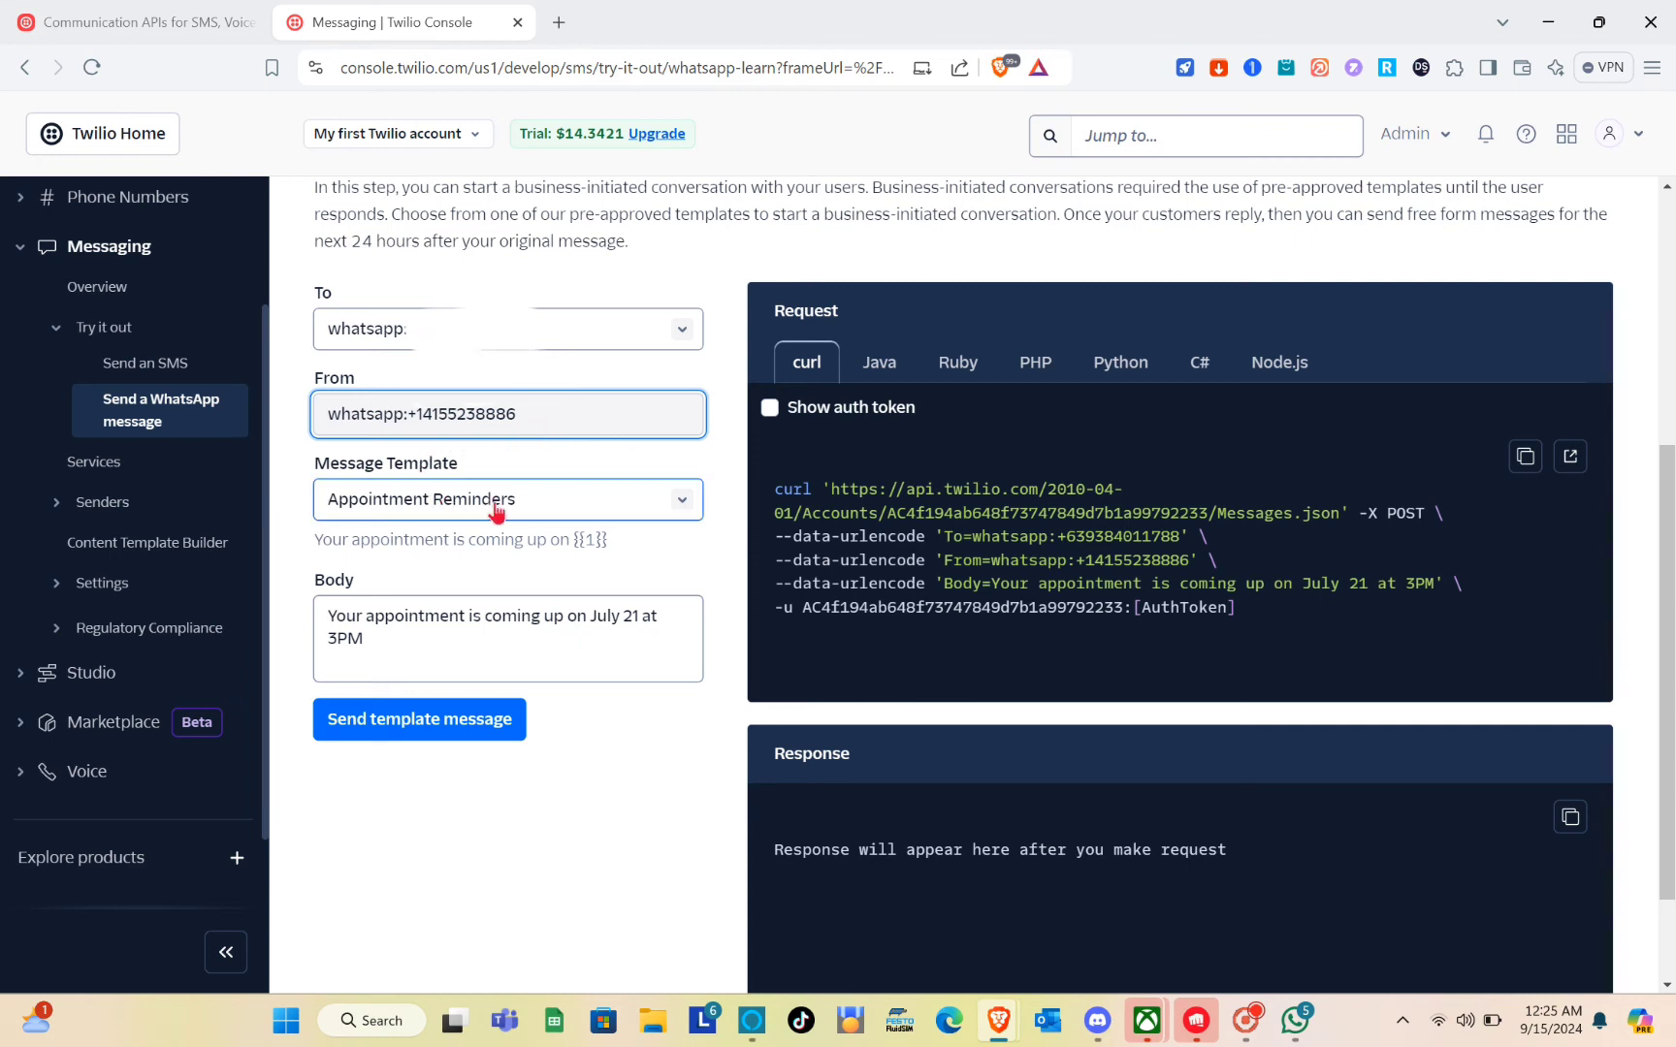
- Keep the Appointment Reminders template with its 'July 21 at 3PM' body and send it
{"action": "left_click", "coordinate": [546, 503]}
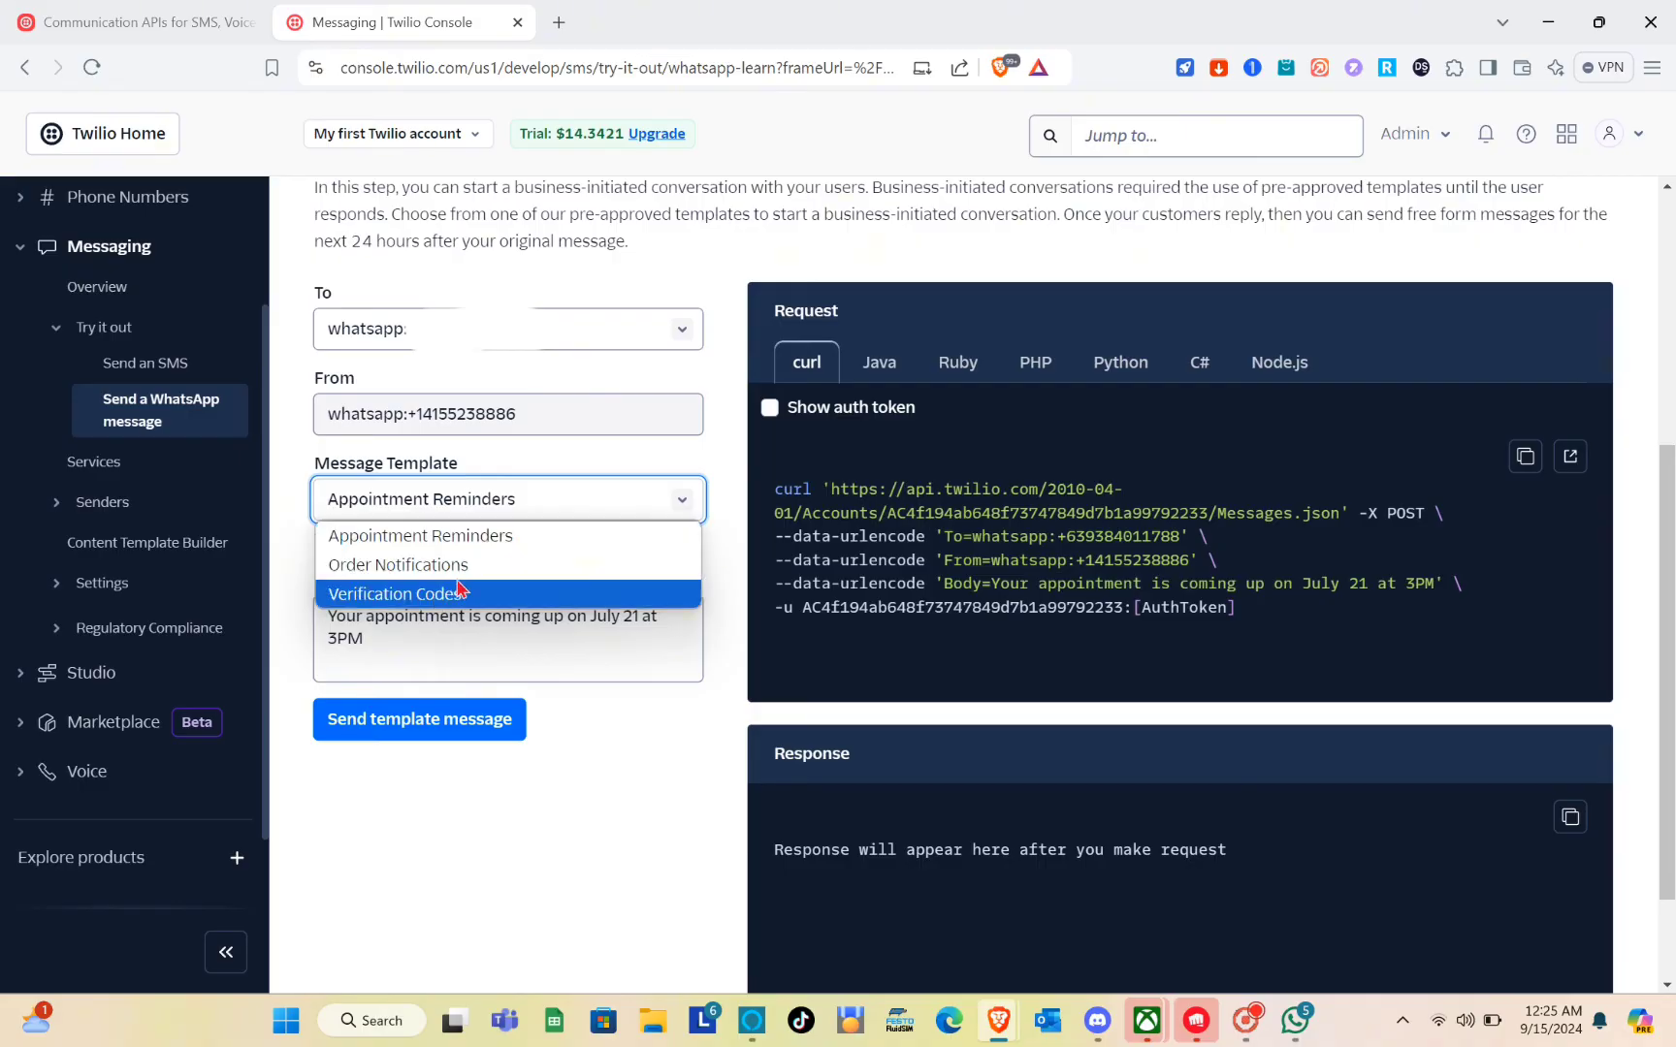
{"action": "left_click", "coordinate": [492, 537]}
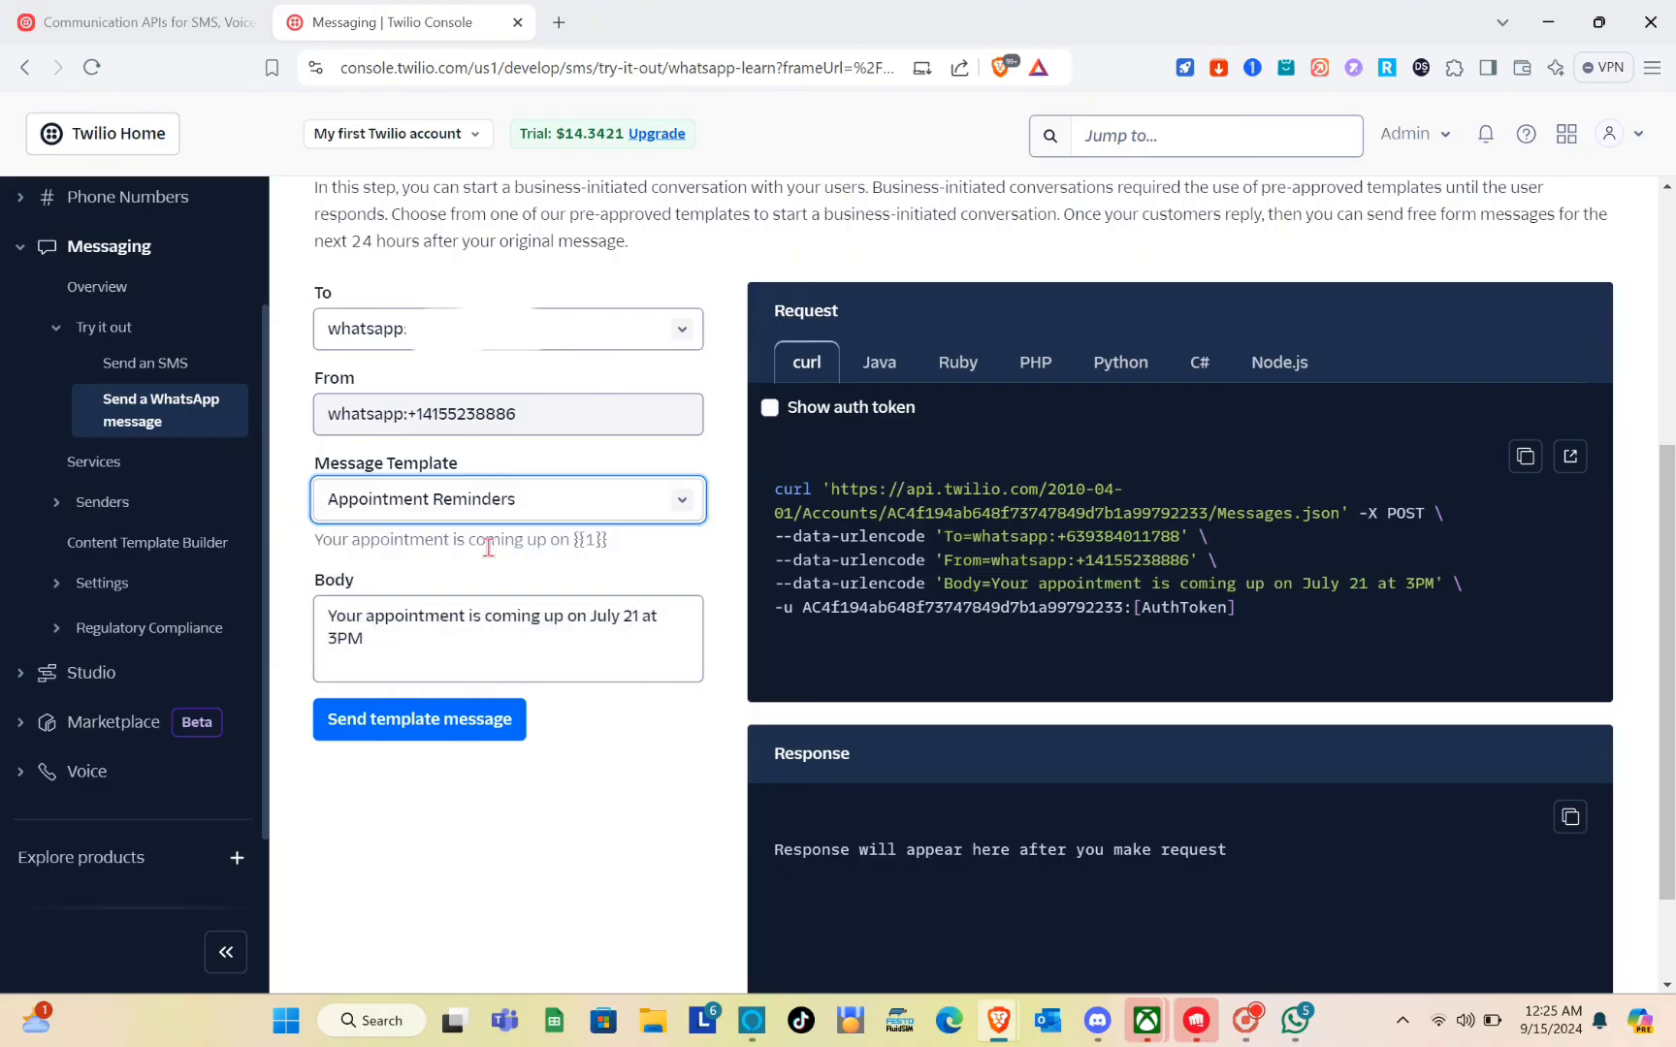
{"action": "double_click", "coordinate": [422, 618]}
{"action": "left_click", "coordinate": [386, 638]}
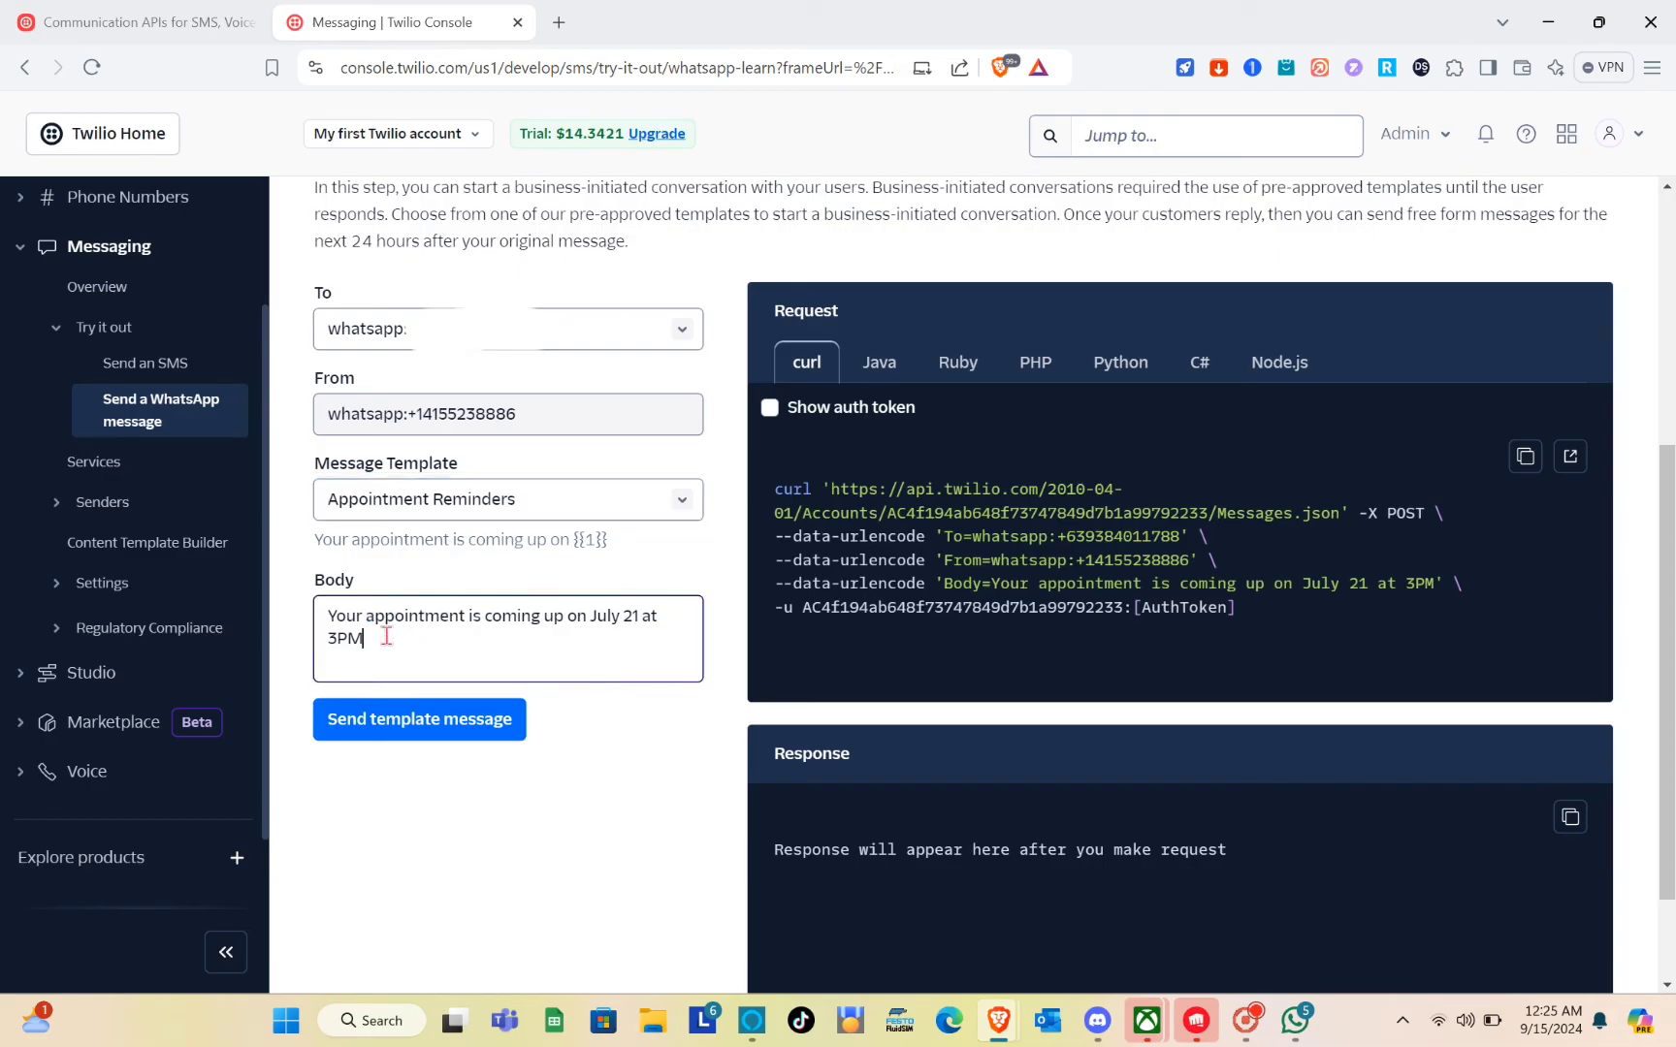
{"action": "left_click_drag", "start_coordinate": [330, 618], "coordinate": [539, 636]}
{"action": "left_click", "coordinate": [541, 636]}
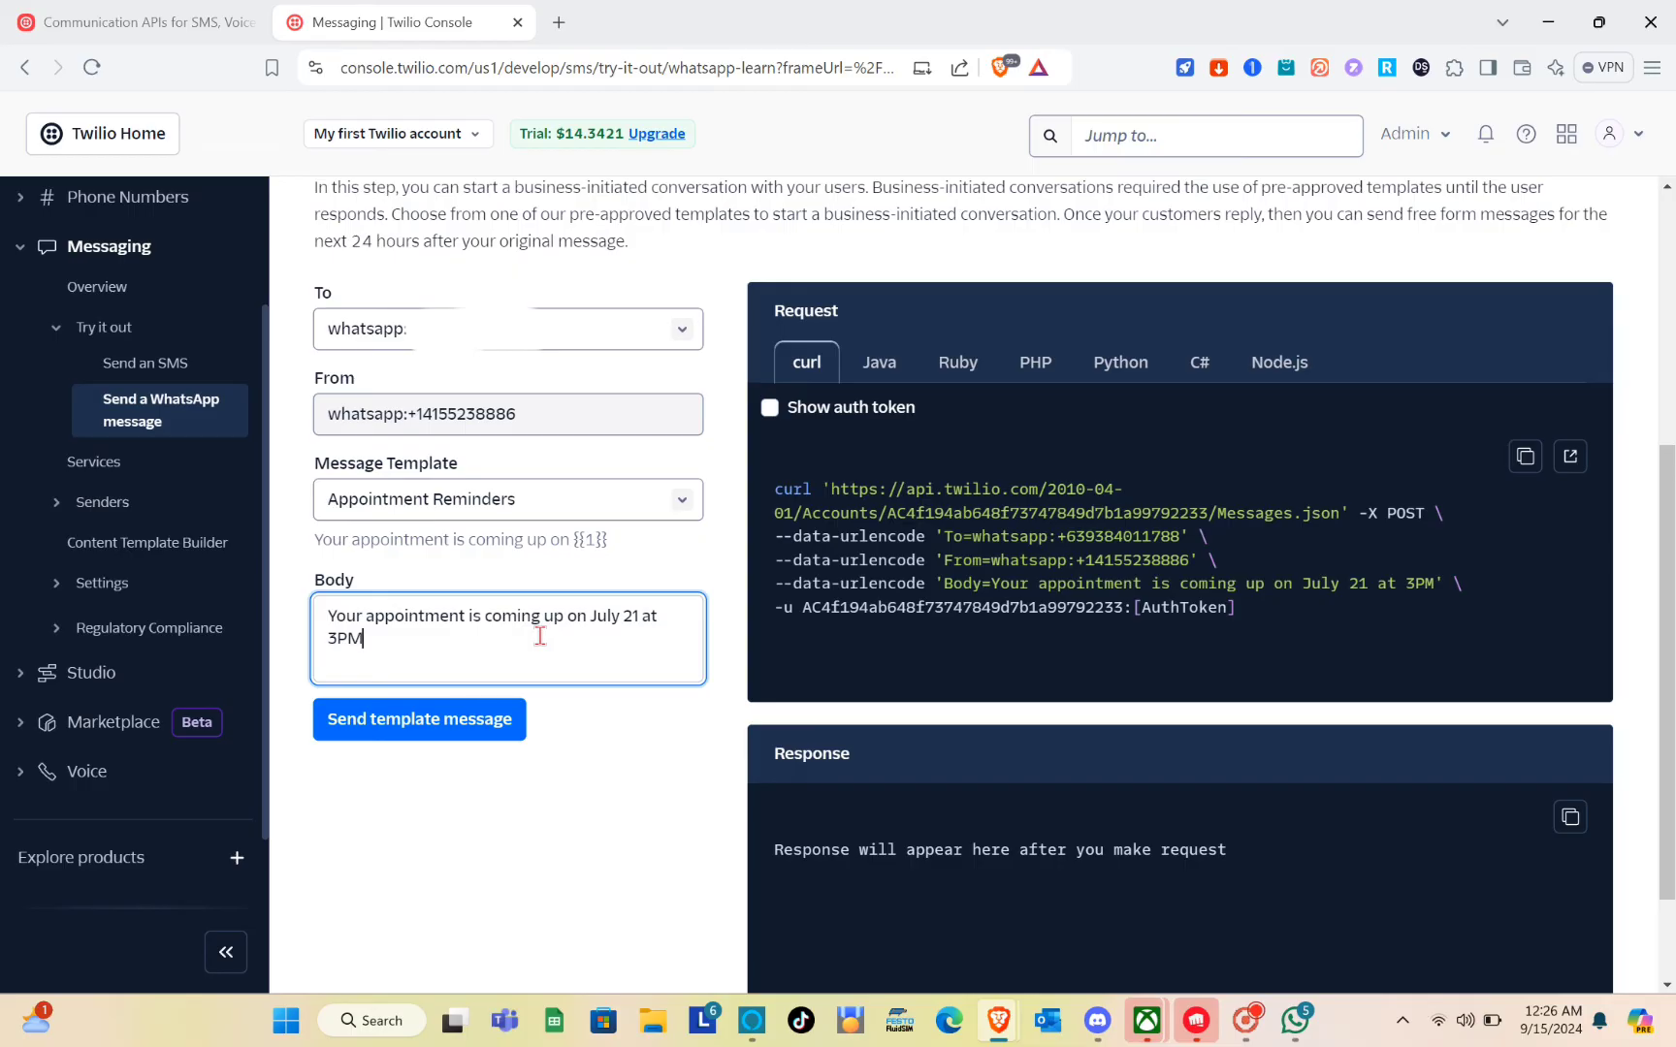
{"action": "left_click", "coordinate": [455, 717]}
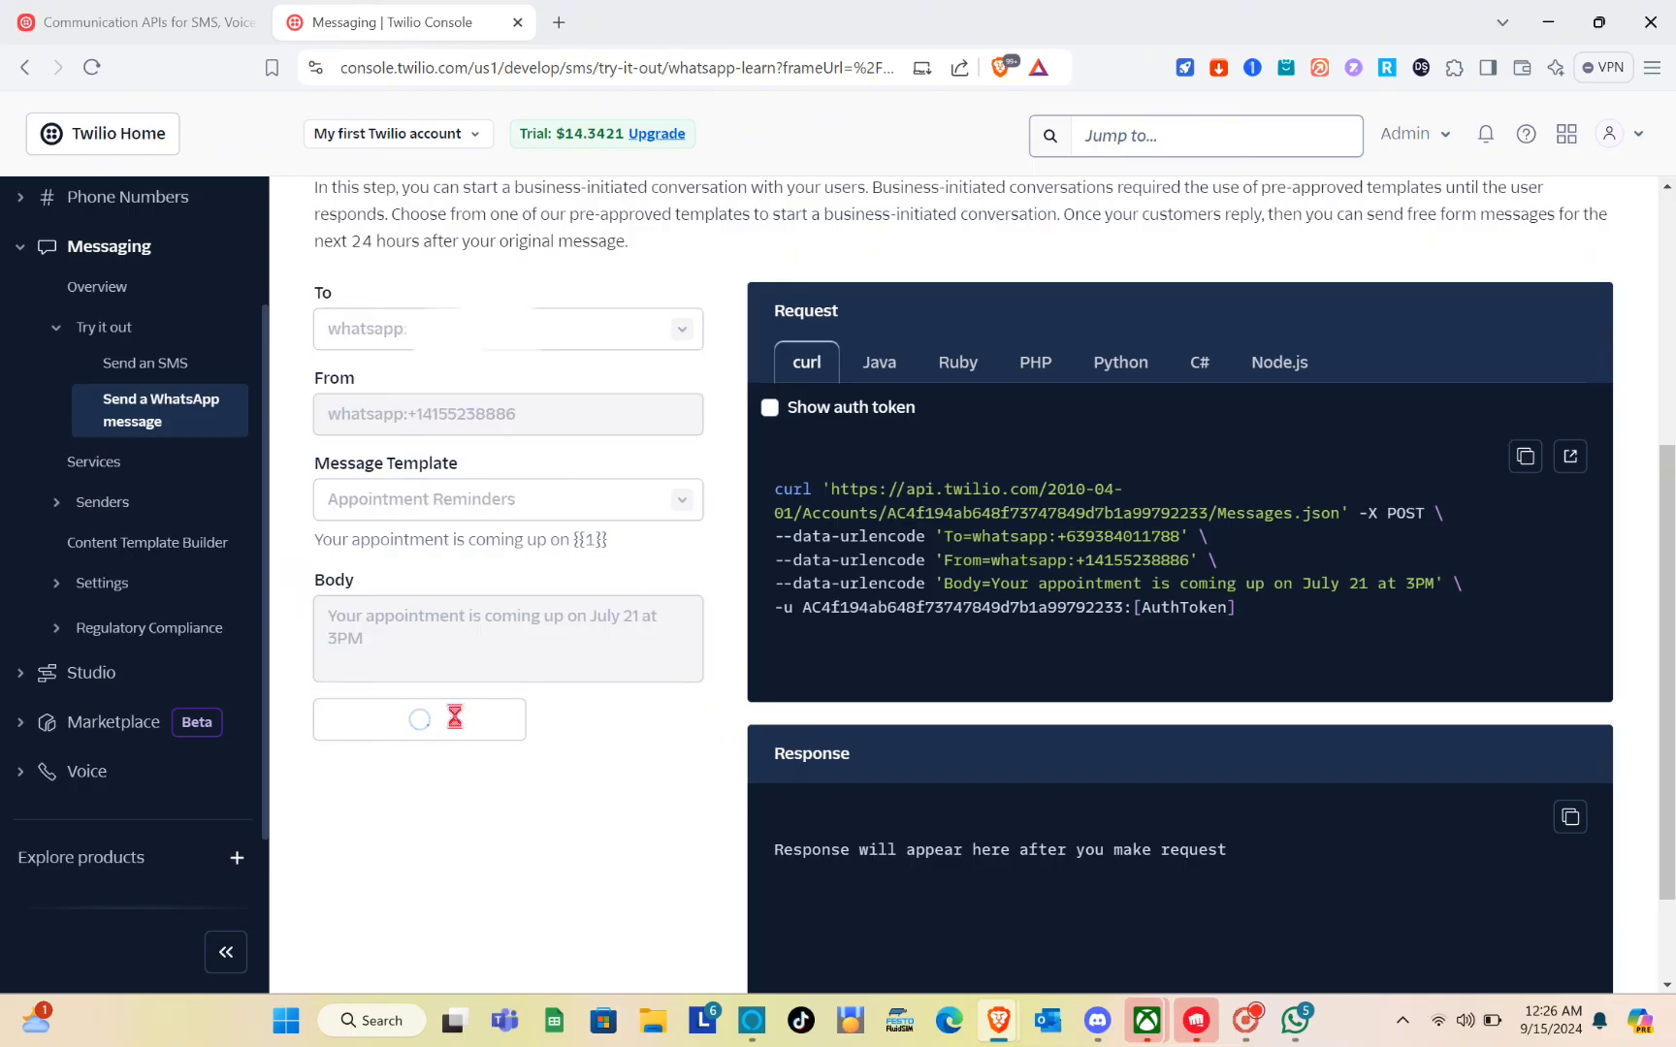
- Open the WhatsApp reminder chat and reply Confirm to the Appointment Reminder
{"action": "scroll", "coordinate": [456, 721], "scroll_direction": "down", "scroll_amount": 5}
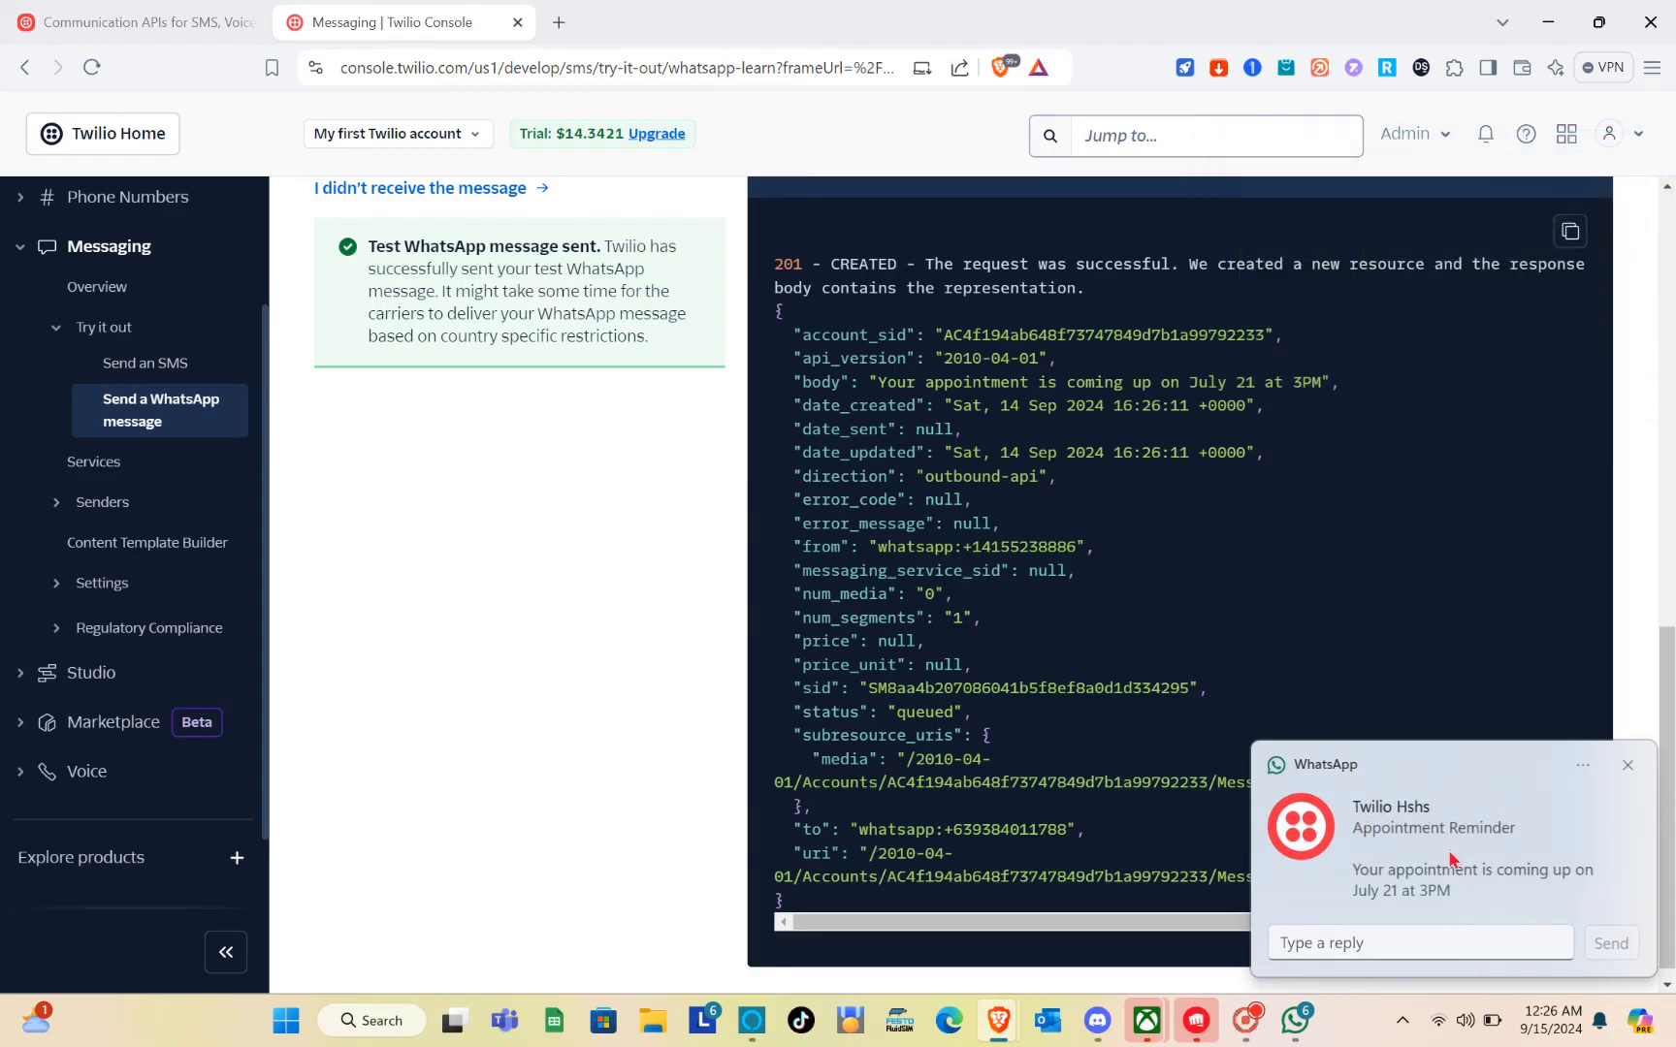
{"action": "left_click", "coordinate": [1394, 856]}
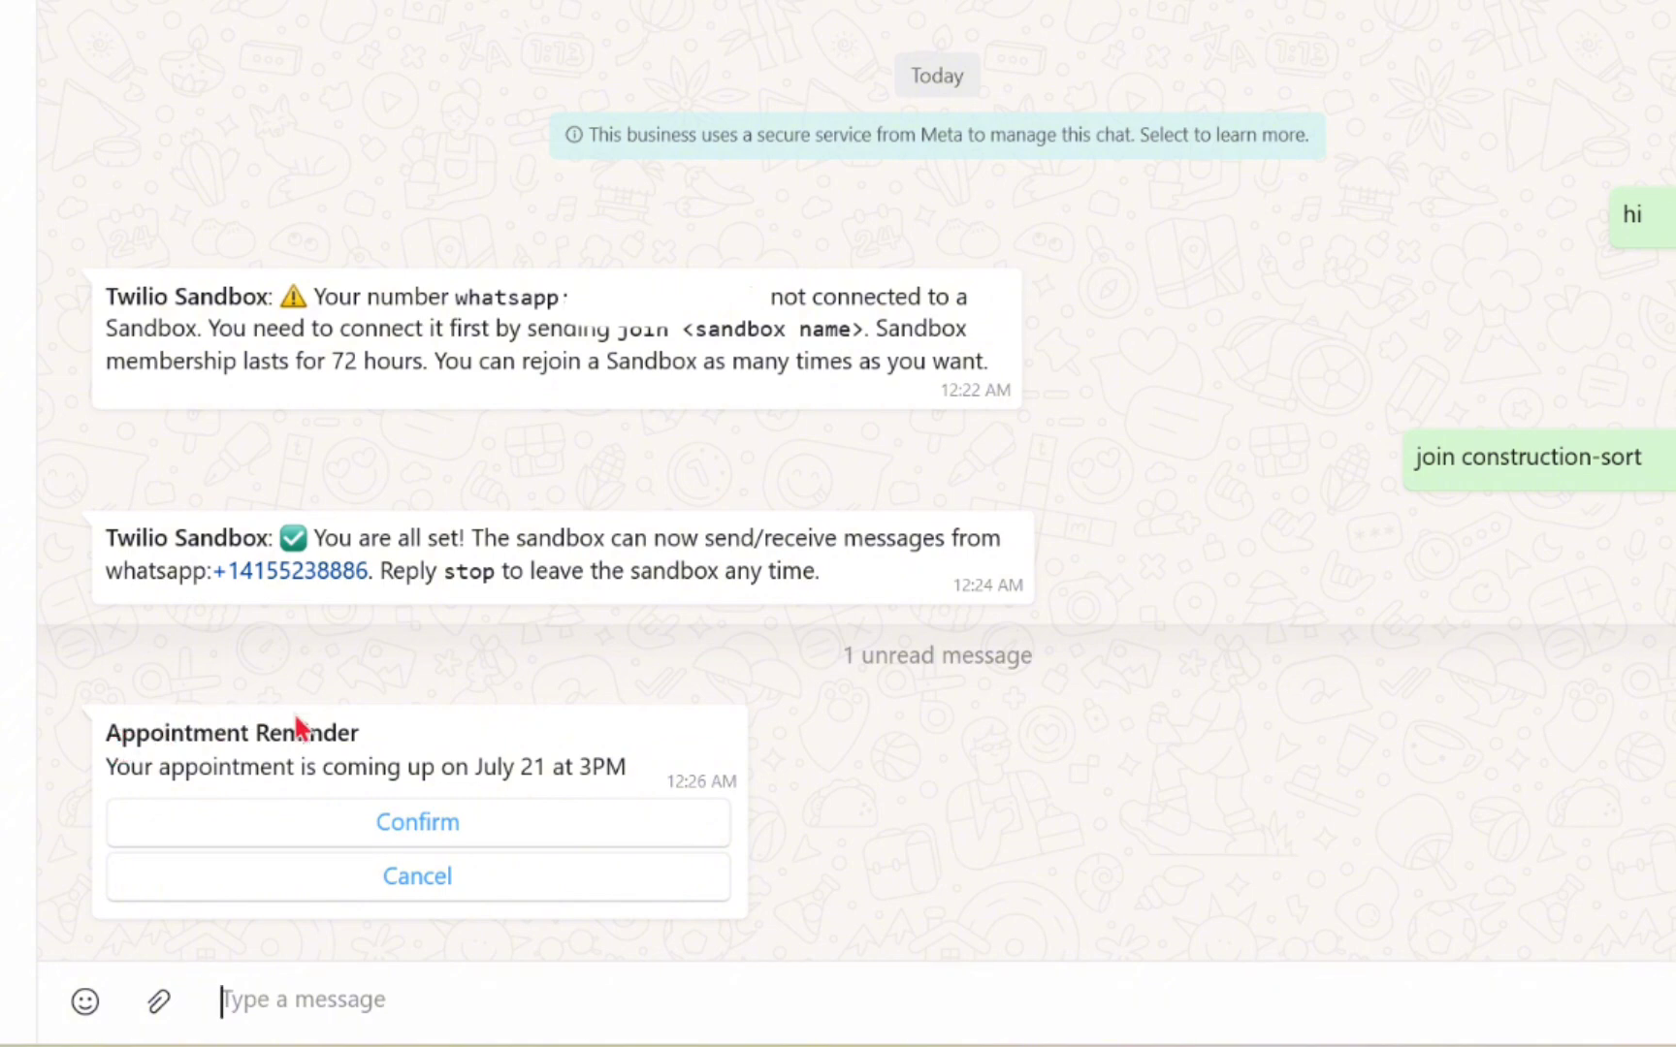
{"action": "left_click", "coordinate": [406, 836]}
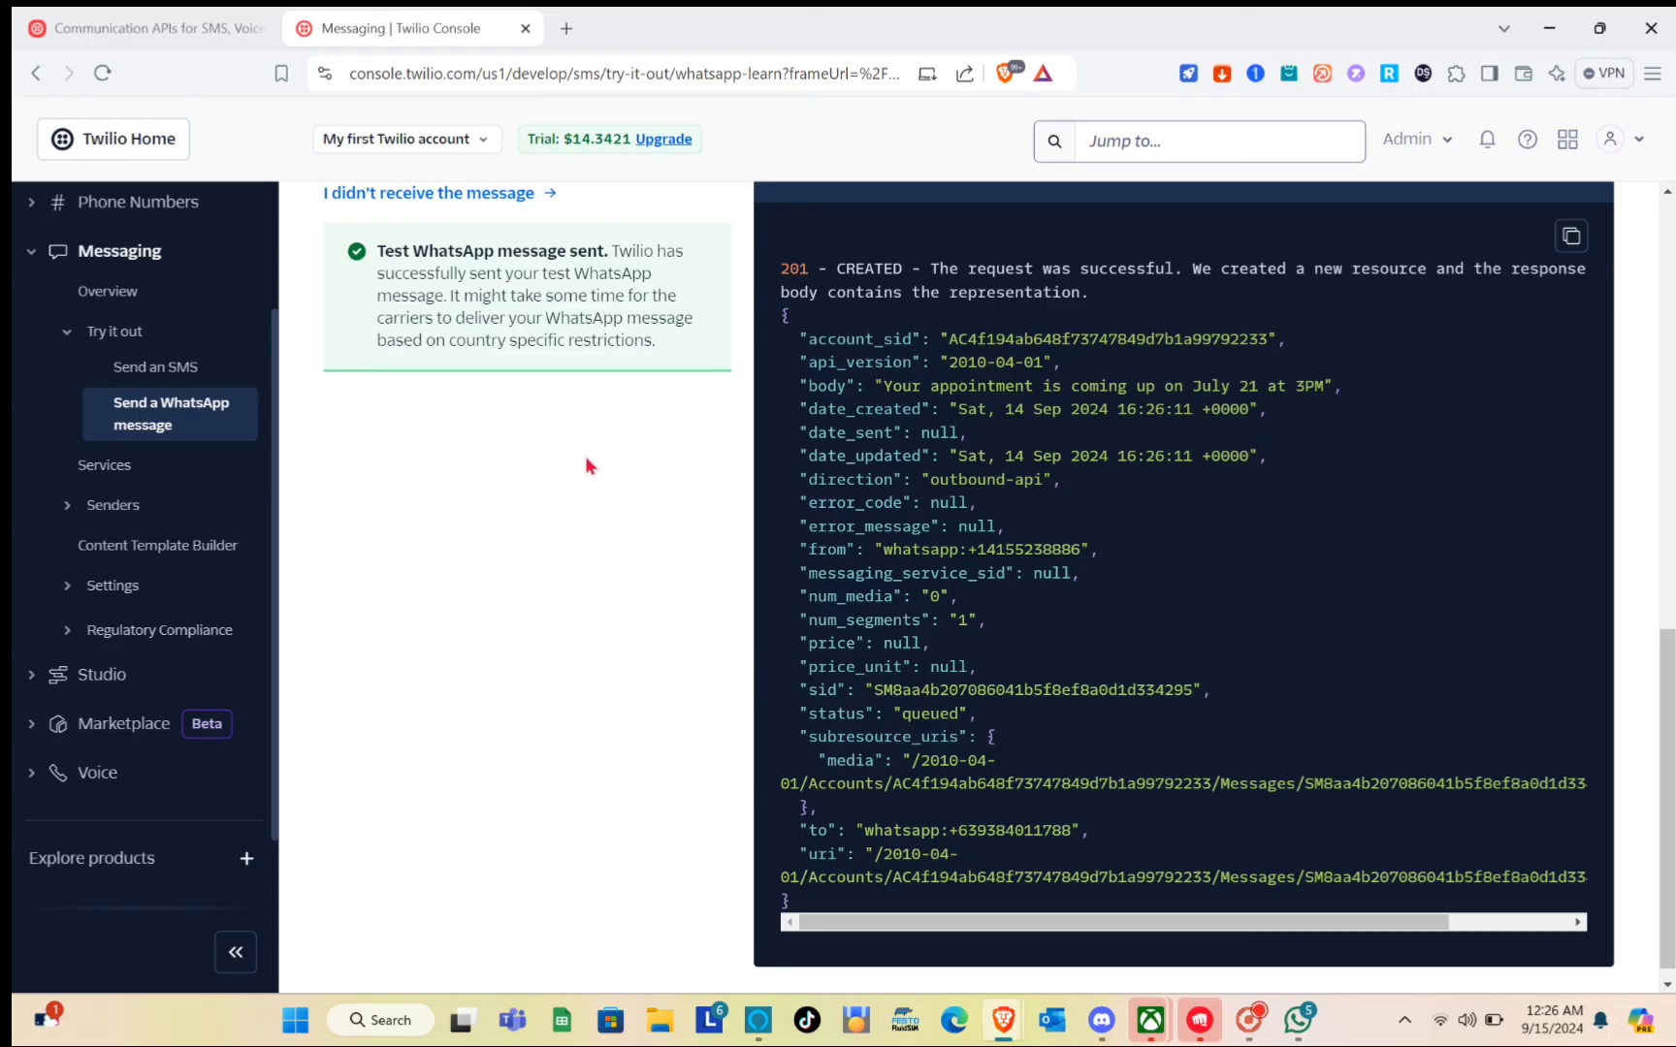
- View the request code in Java, Ruby, PHP and Python, then switch back to curl
{"action": "scroll", "coordinate": [585, 463], "scroll_direction": "up", "scroll_amount": 2}
{"action": "scroll", "coordinate": [586, 463], "scroll_direction": "down", "scroll_amount": 2}
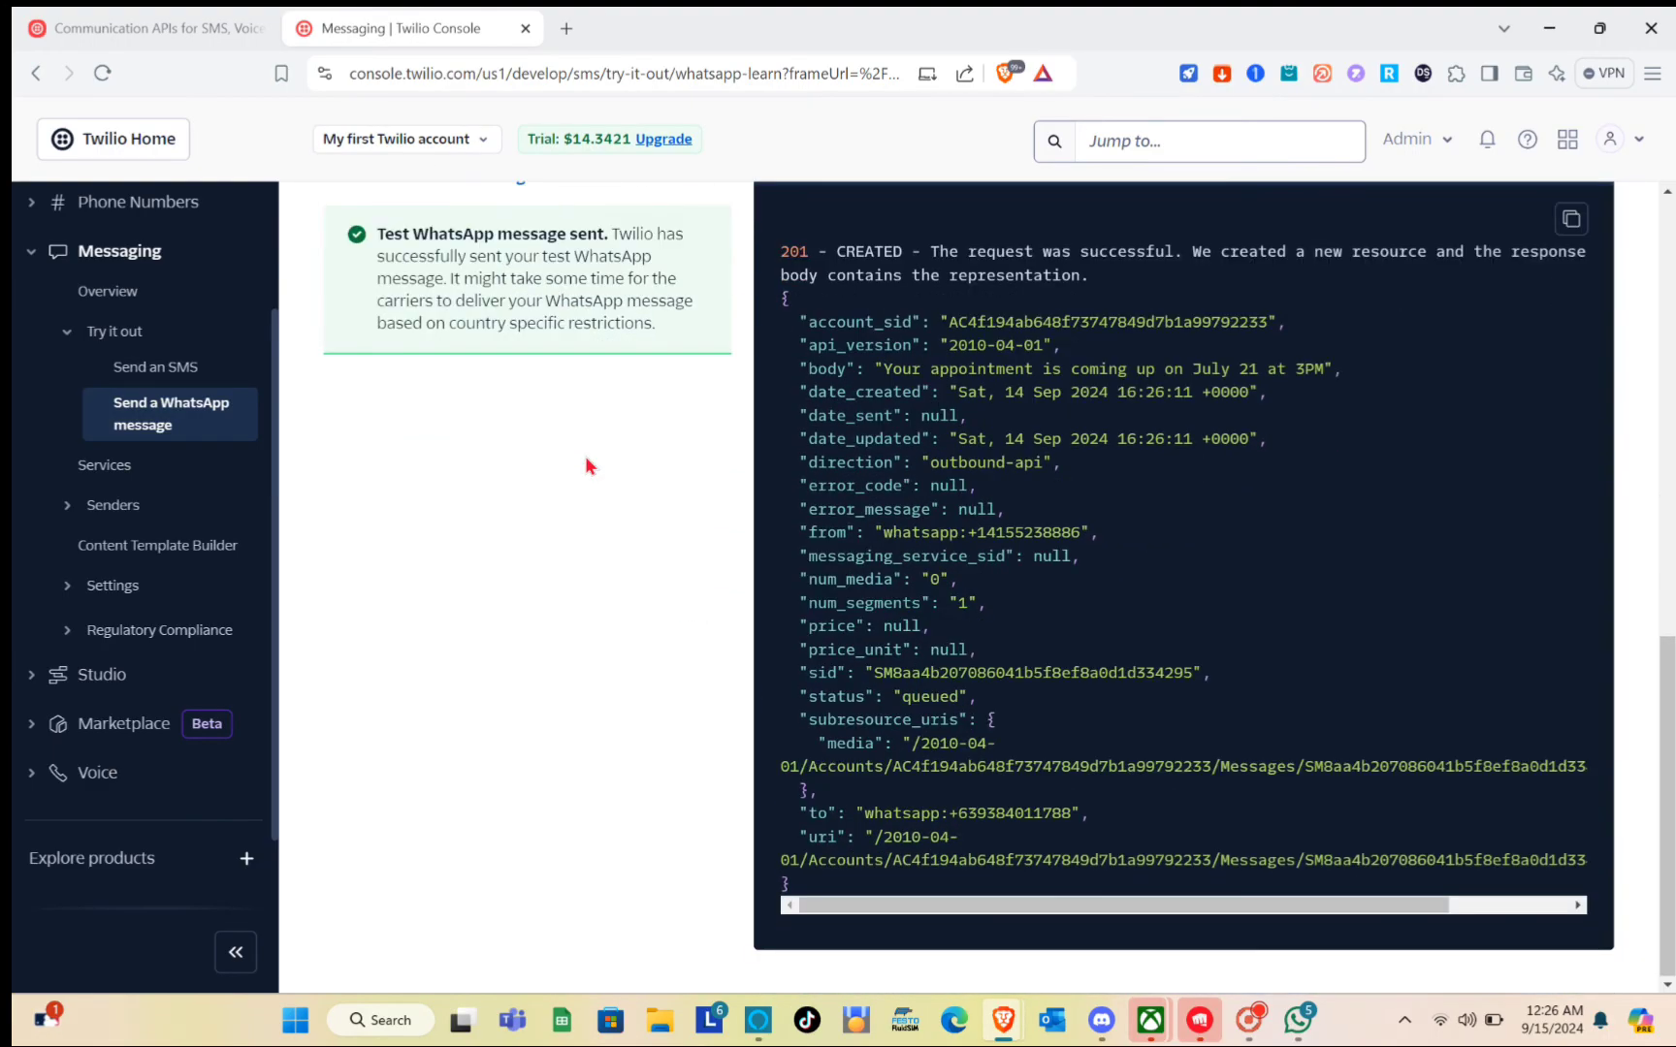
{"action": "scroll", "coordinate": [752, 509], "scroll_direction": "up", "scroll_amount": 6}
{"action": "left_click", "coordinate": [885, 504]}
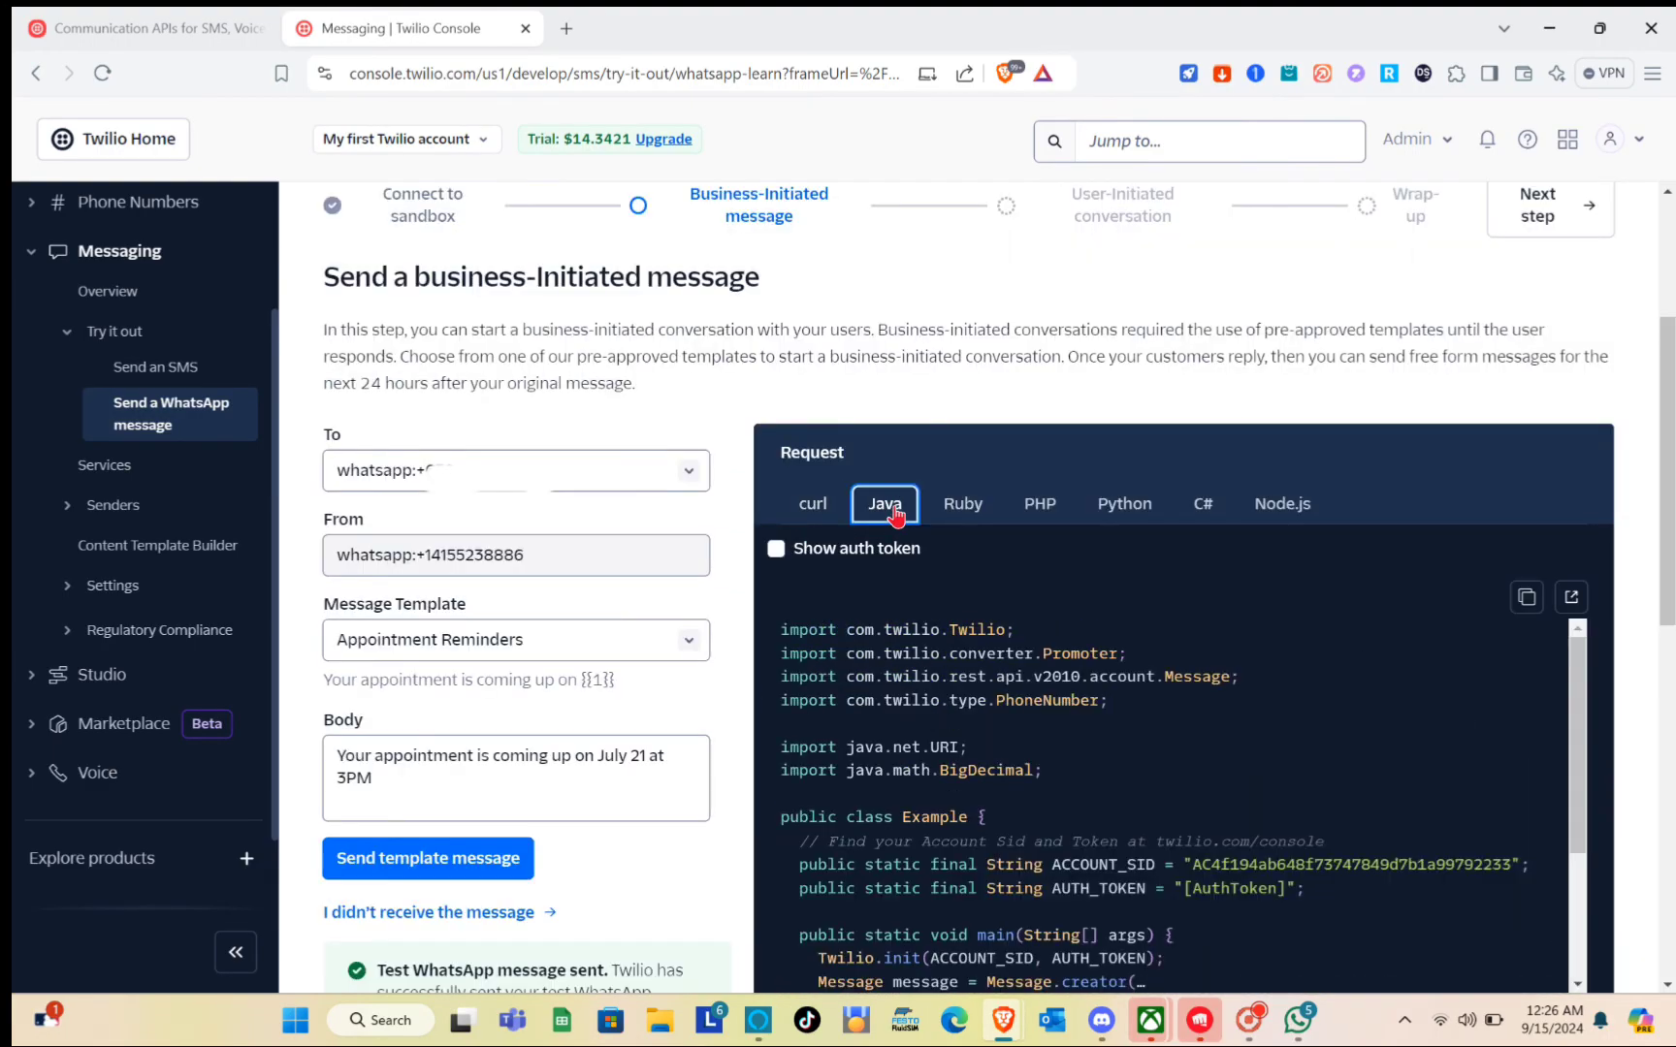
{"action": "left_click", "coordinate": [952, 506]}
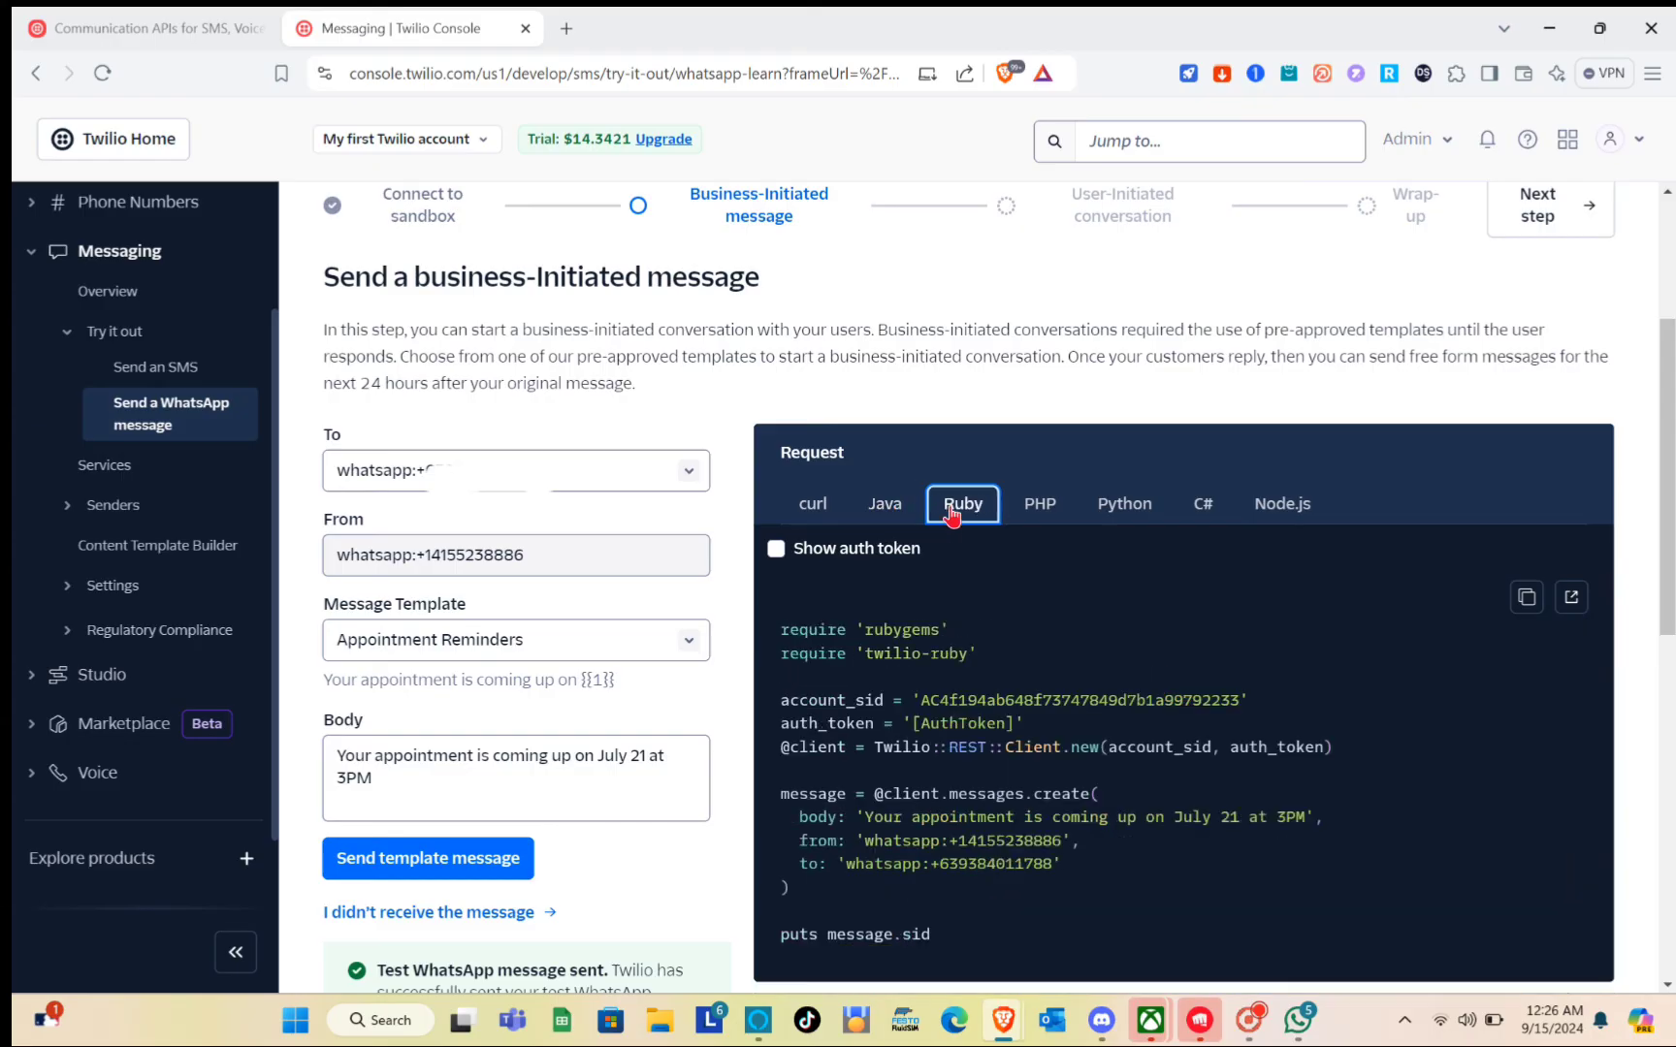
{"action": "left_click", "coordinate": [1041, 506]}
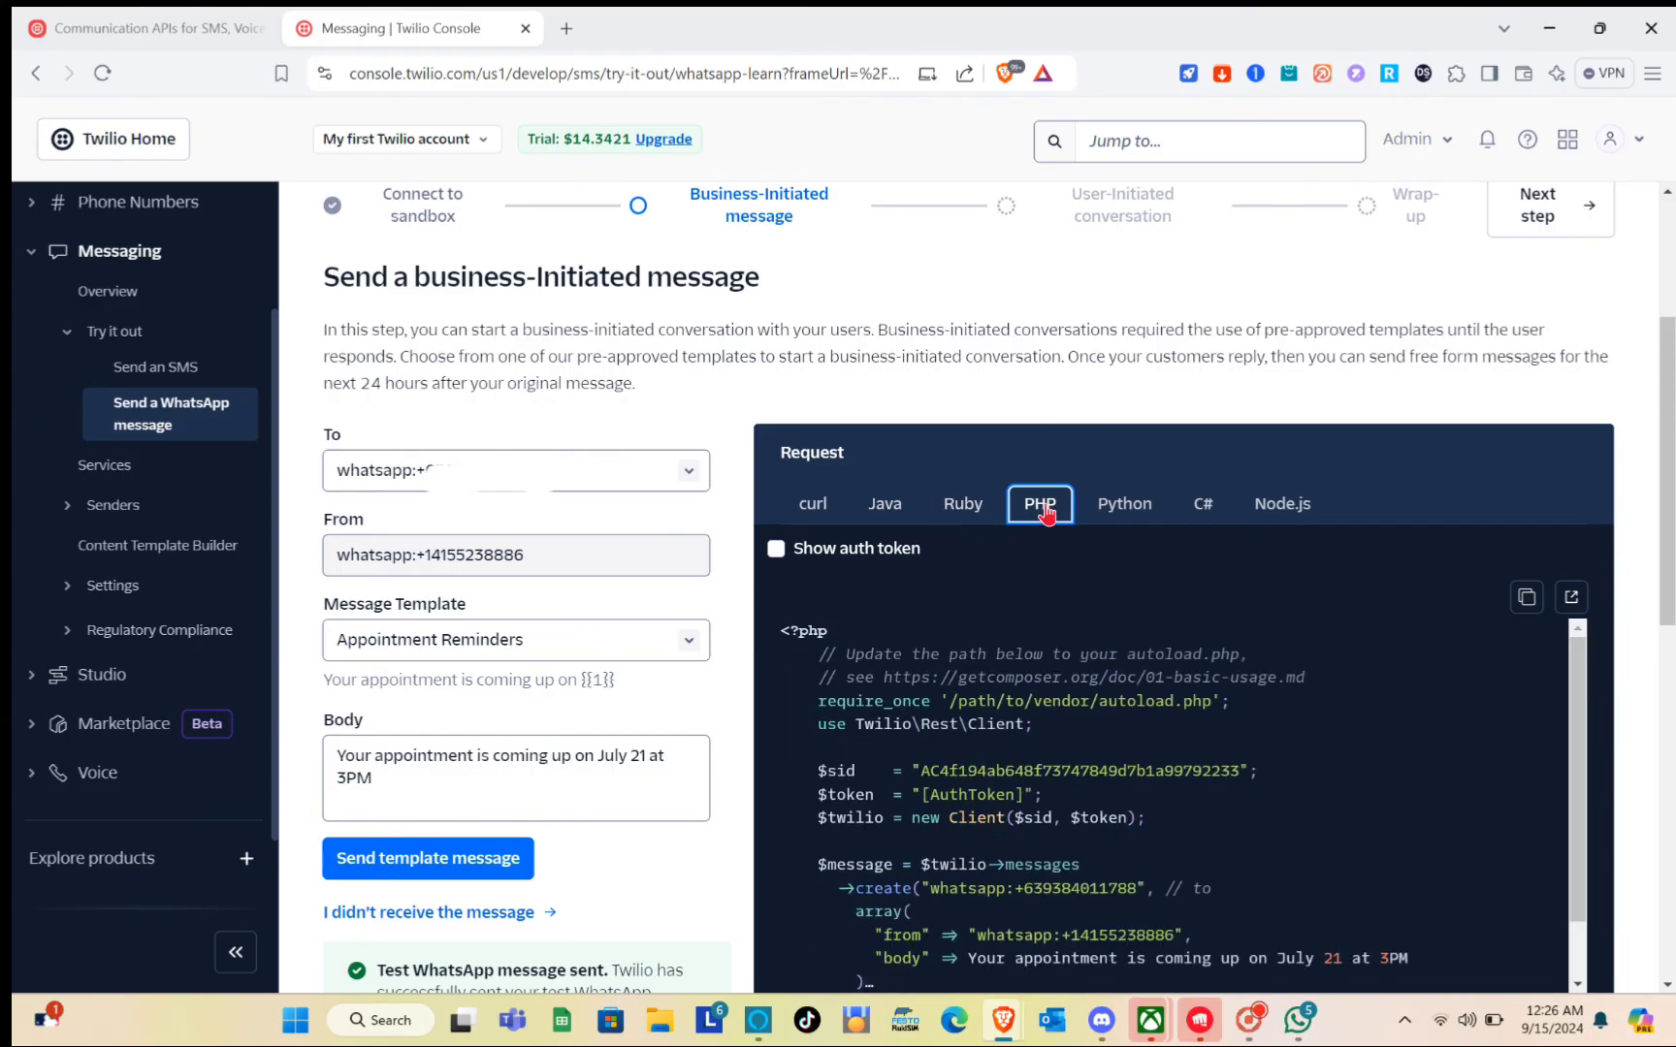
{"action": "left_click", "coordinate": [1133, 503]}
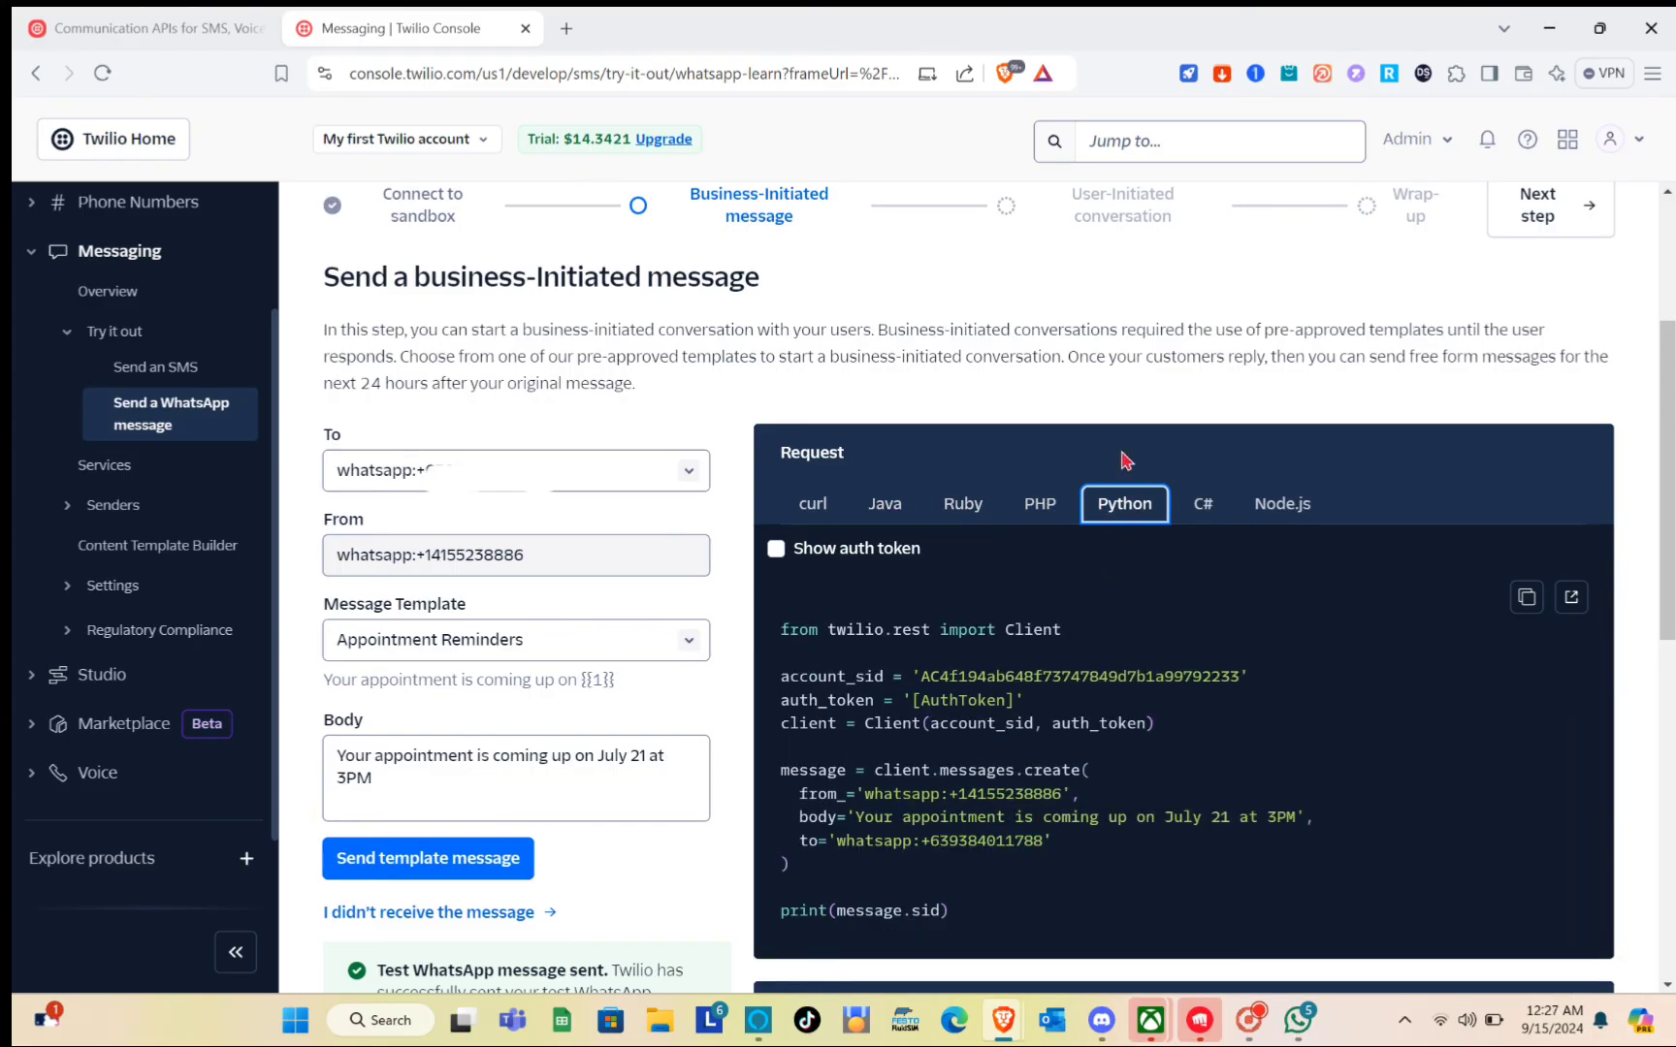
{"action": "left_click", "coordinate": [816, 506]}
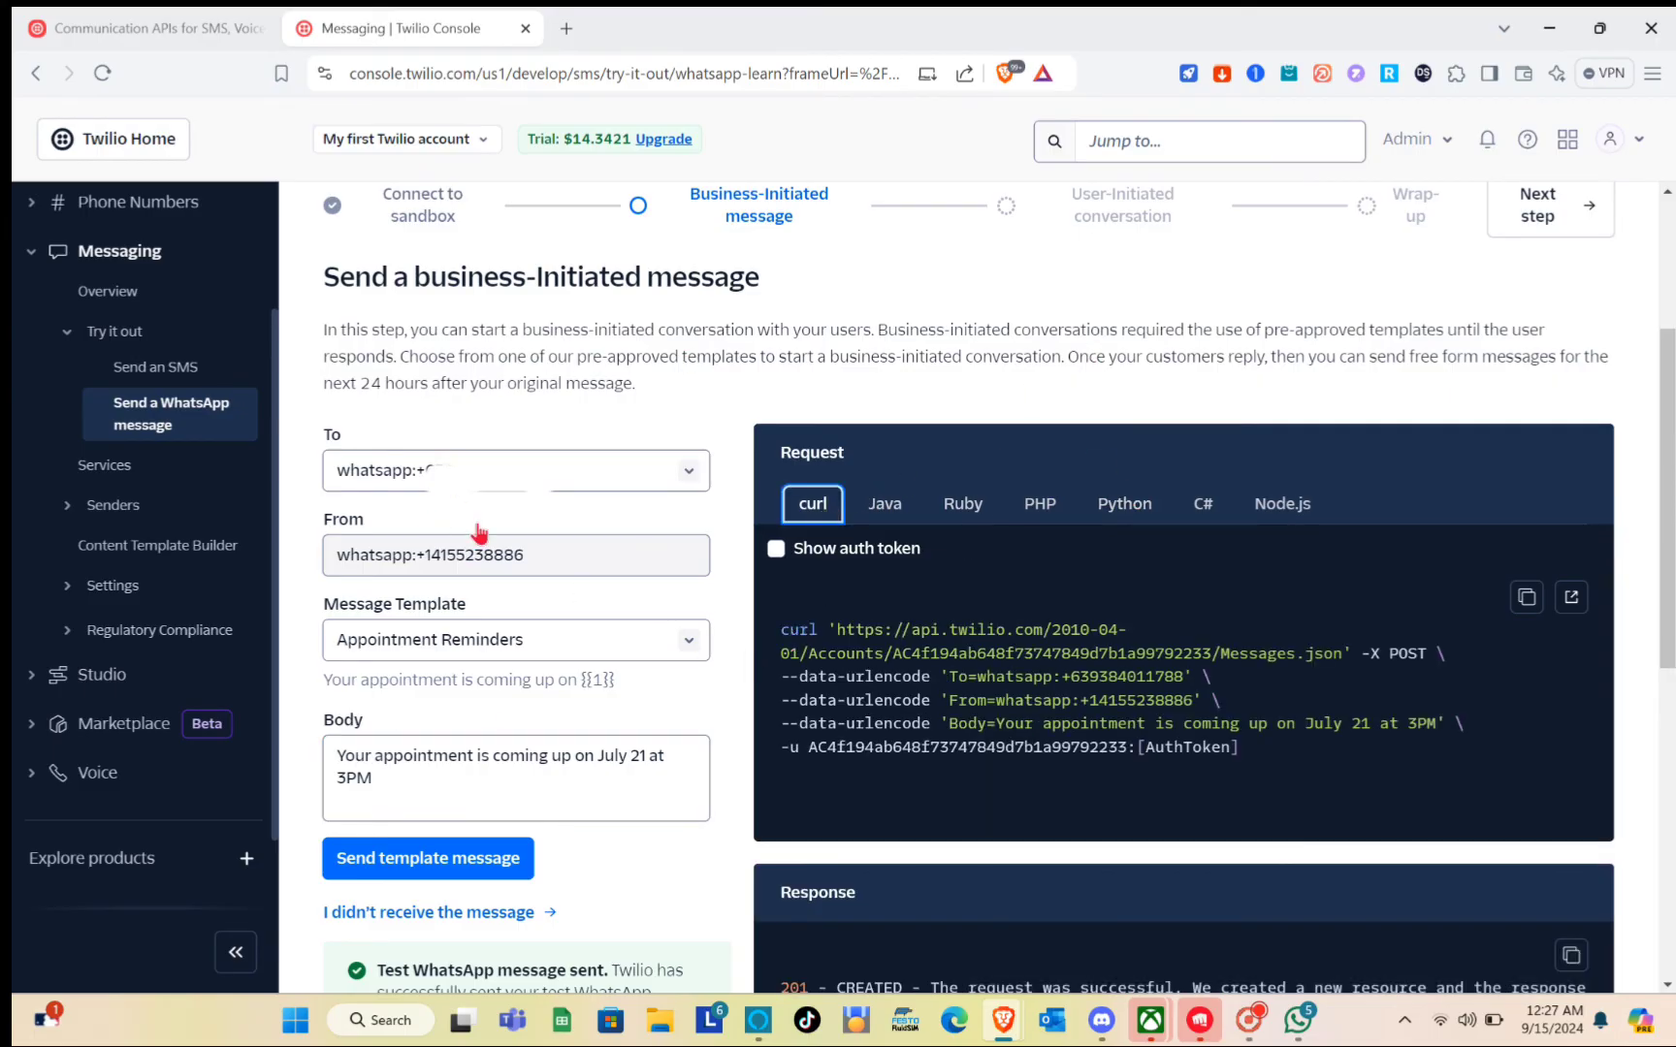
{"action": "scroll", "coordinate": [535, 347], "scroll_direction": "up", "scroll_amount": 3}
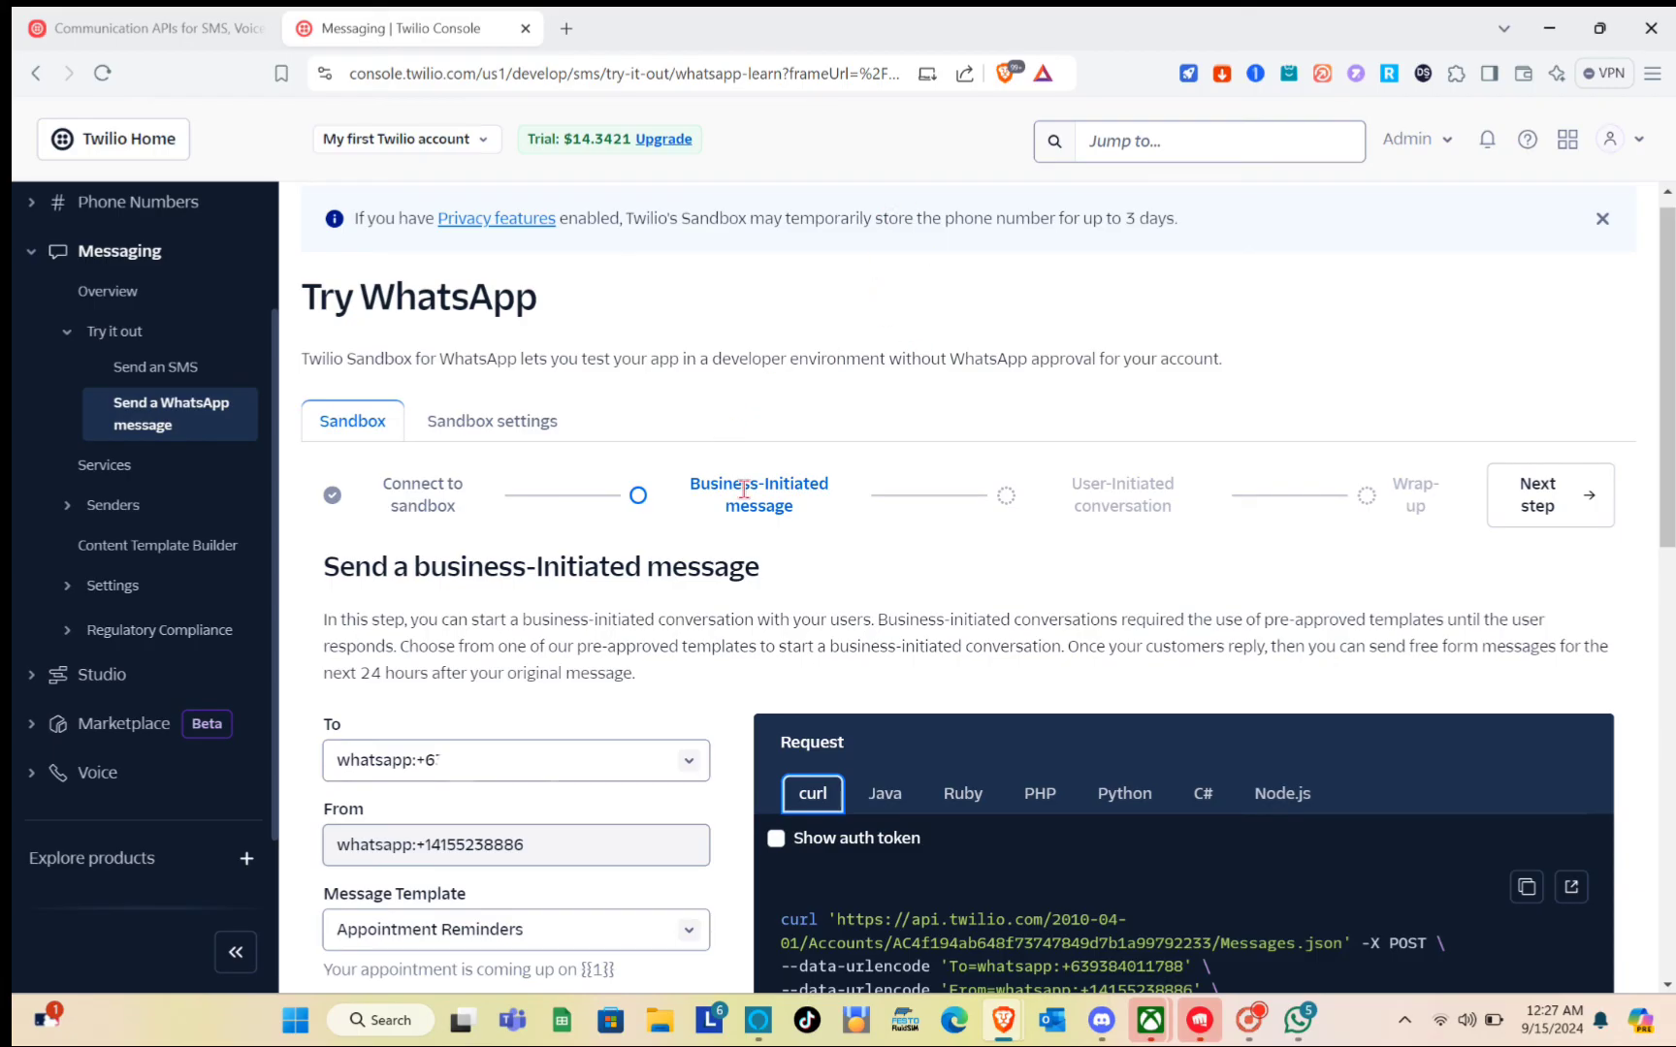
- Advance to the User-Initiated conversation step showing the received 'Yes' reply, and start a reply
{"action": "left_click", "coordinate": [1098, 504]}
{"action": "left_click", "coordinate": [1563, 516]}
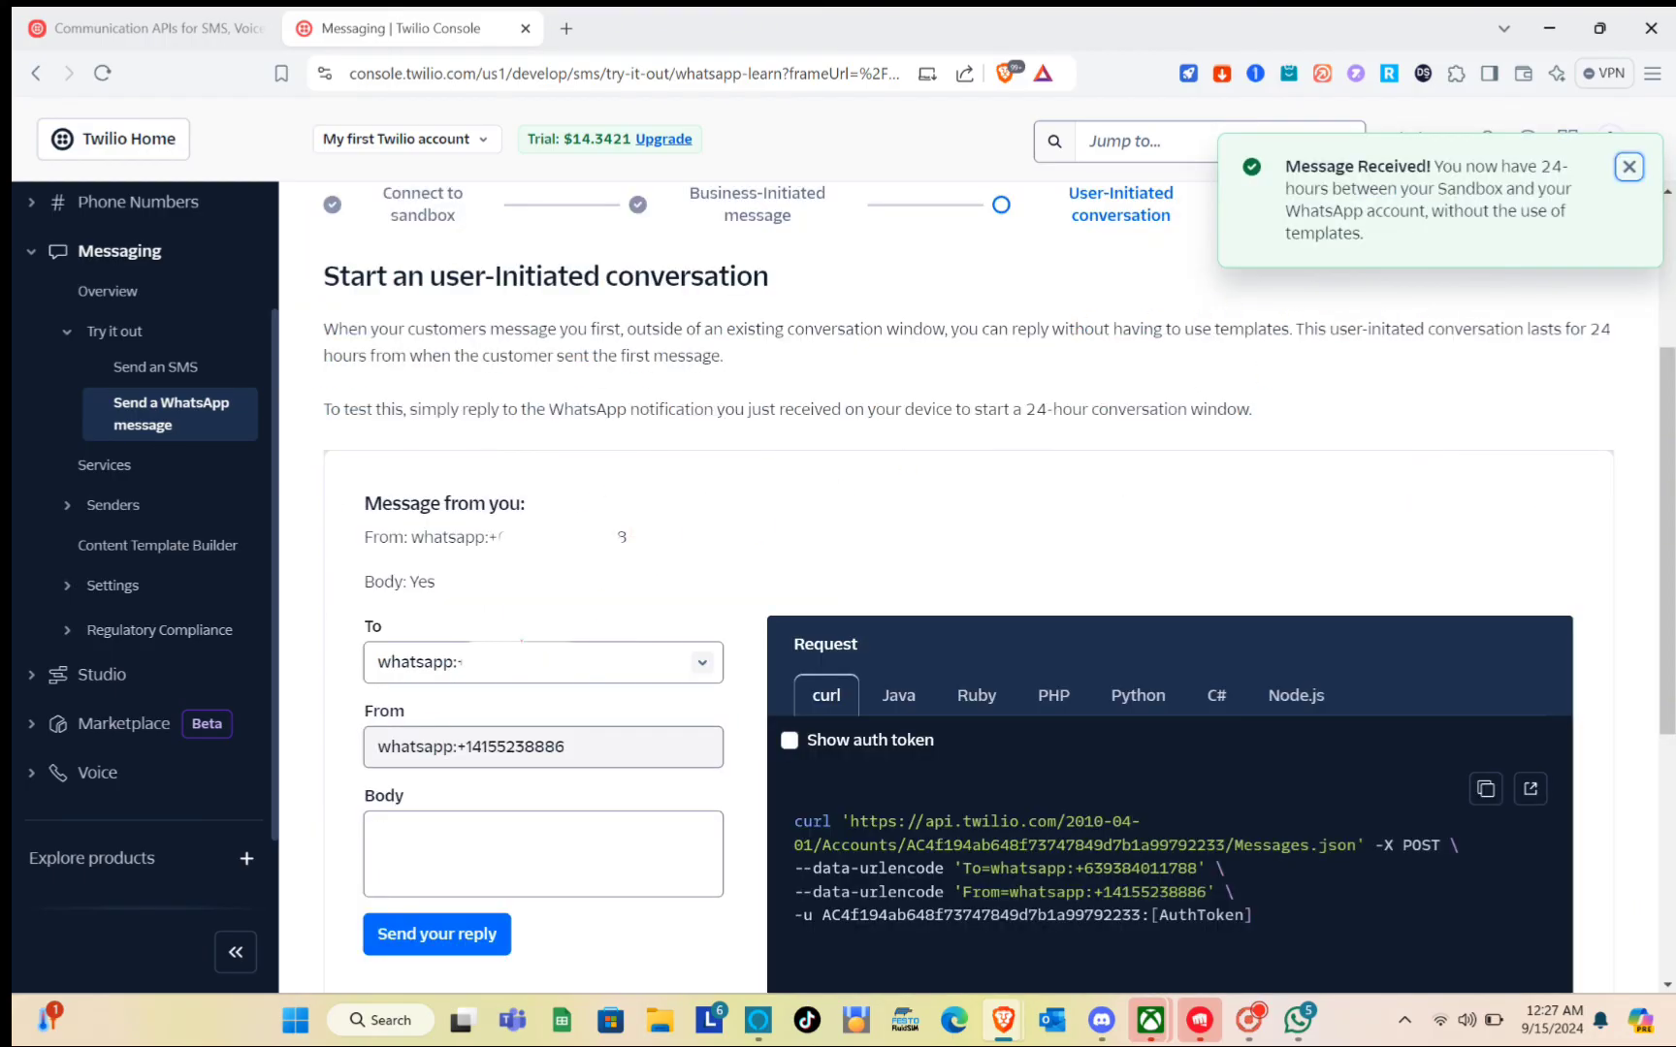
{"action": "left_click", "coordinate": [475, 822]}
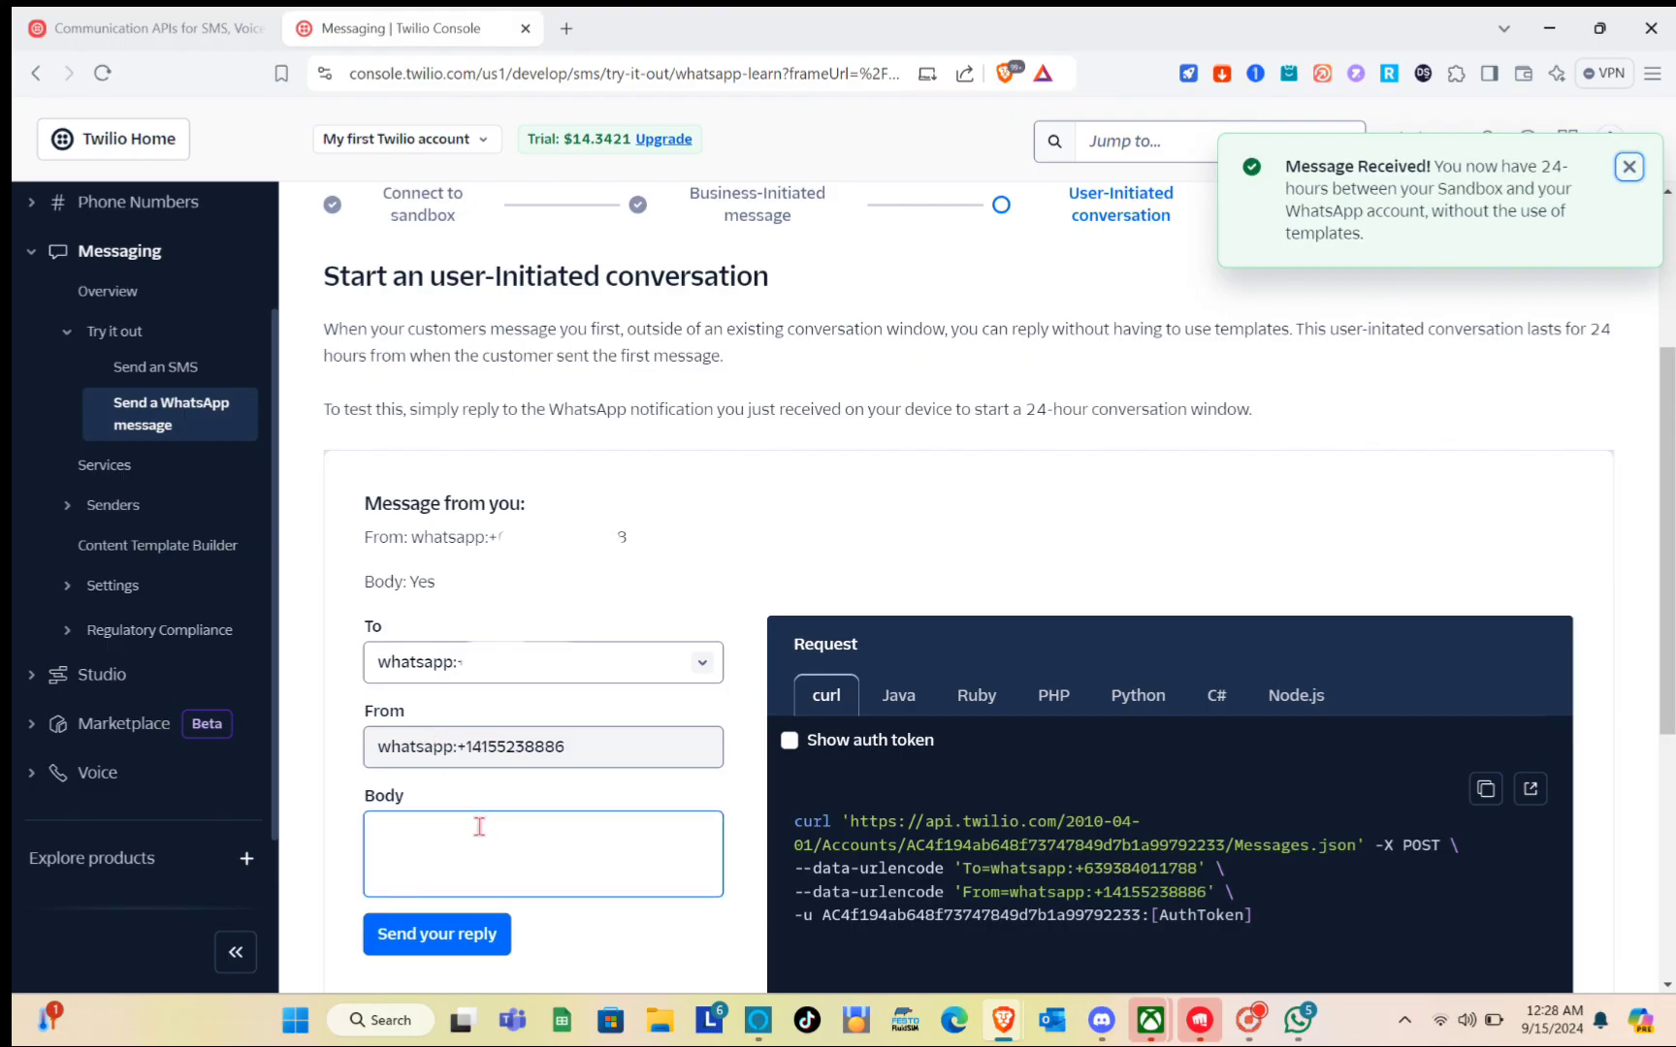
- Advance to the Wrap-up step and review its congratulations and next-steps section
{"action": "scroll", "coordinate": [479, 826], "scroll_direction": "up", "scroll_amount": 3}
{"action": "left_click", "coordinate": [1537, 527]}
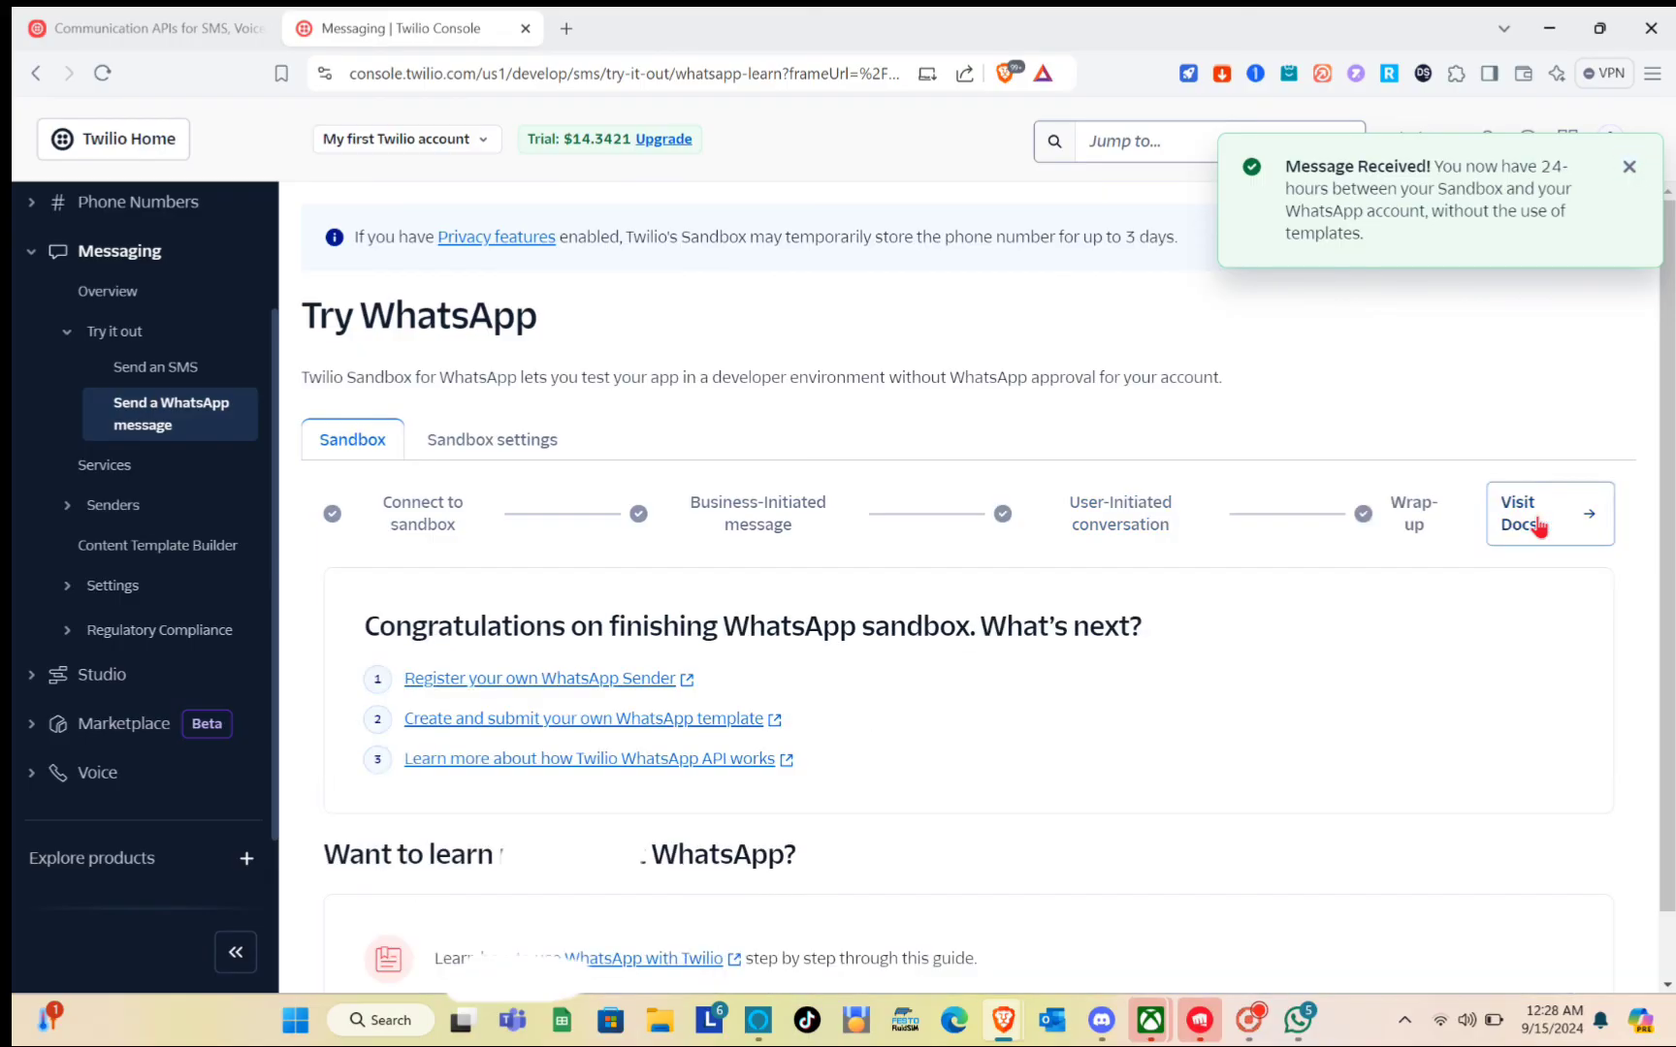
{"action": "scroll", "coordinate": [836, 715], "scroll_direction": "down", "scroll_amount": 1}
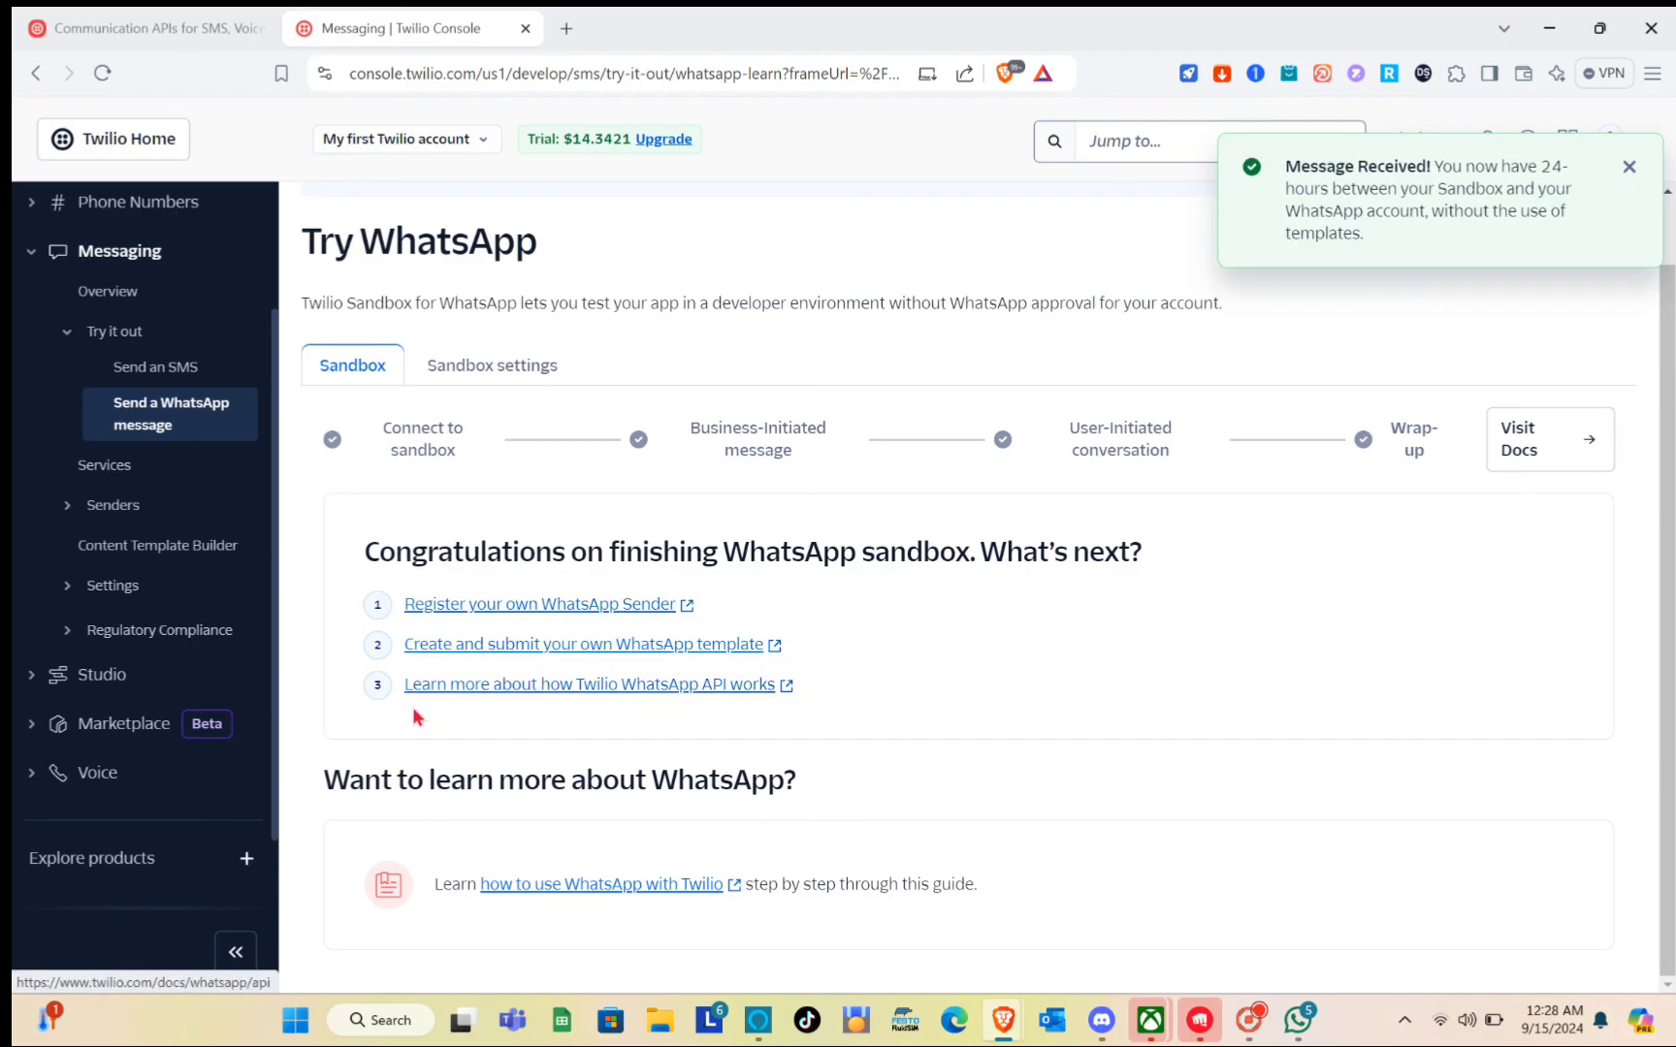
{"action": "scroll", "coordinate": [600, 840], "scroll_direction": "up", "scroll_amount": 1}
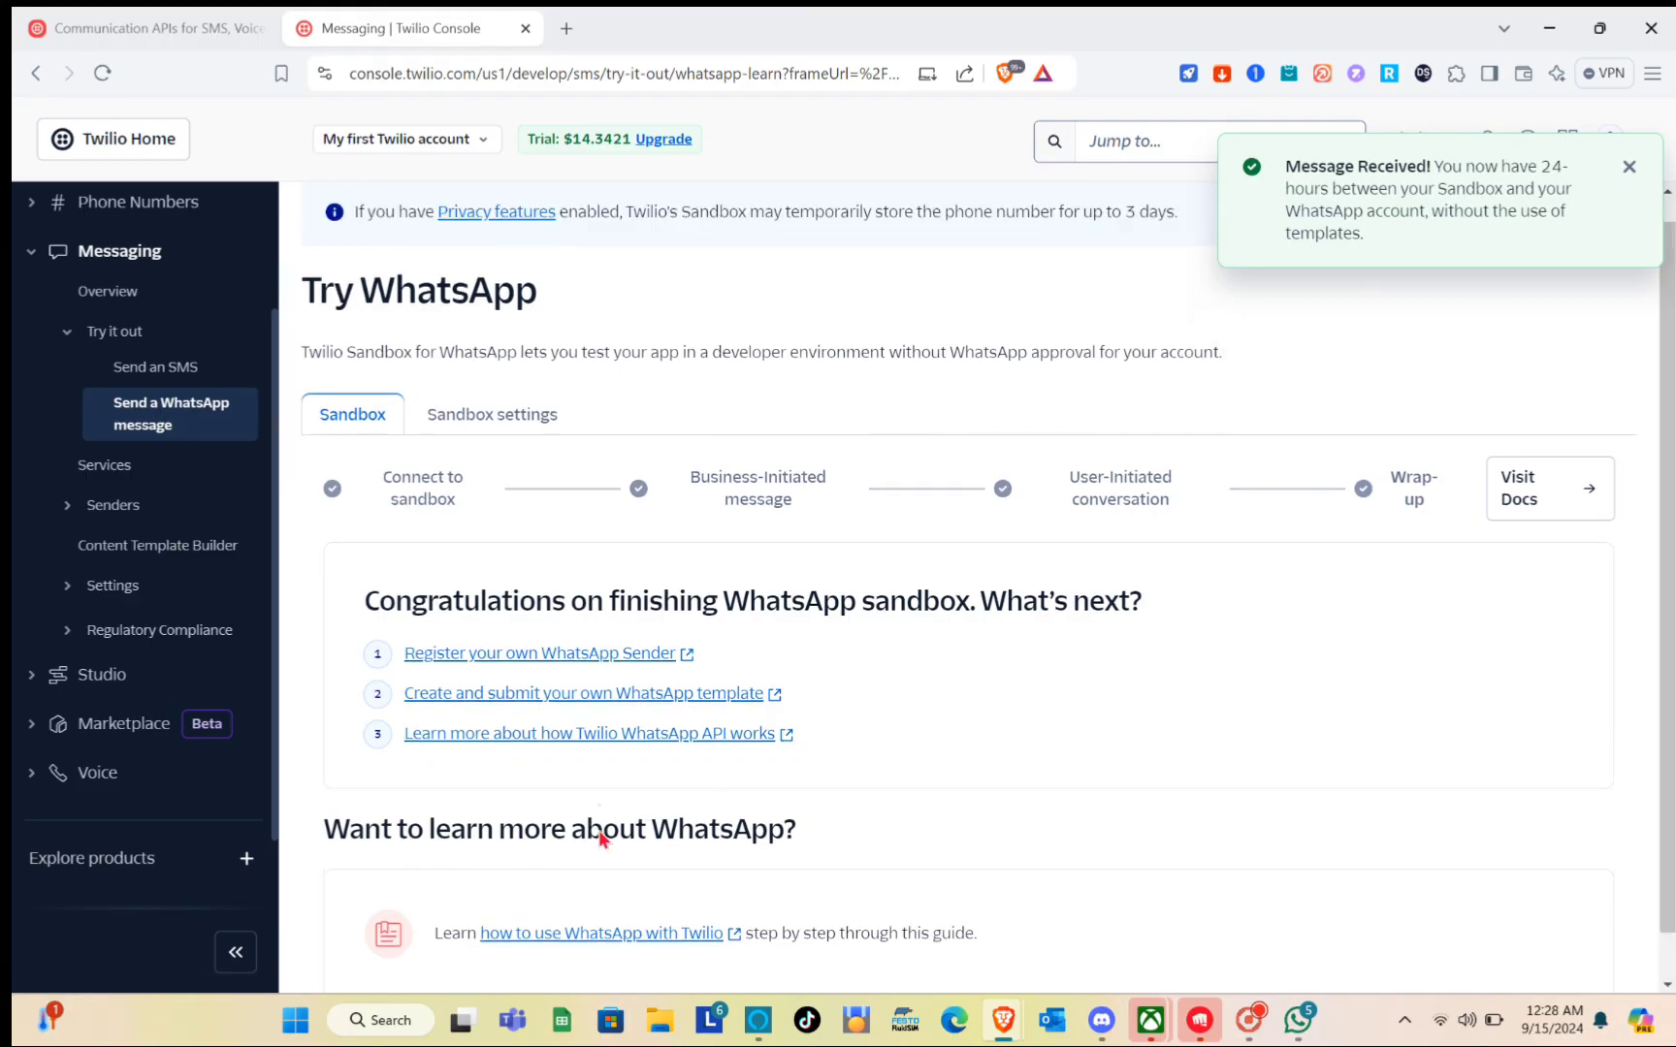